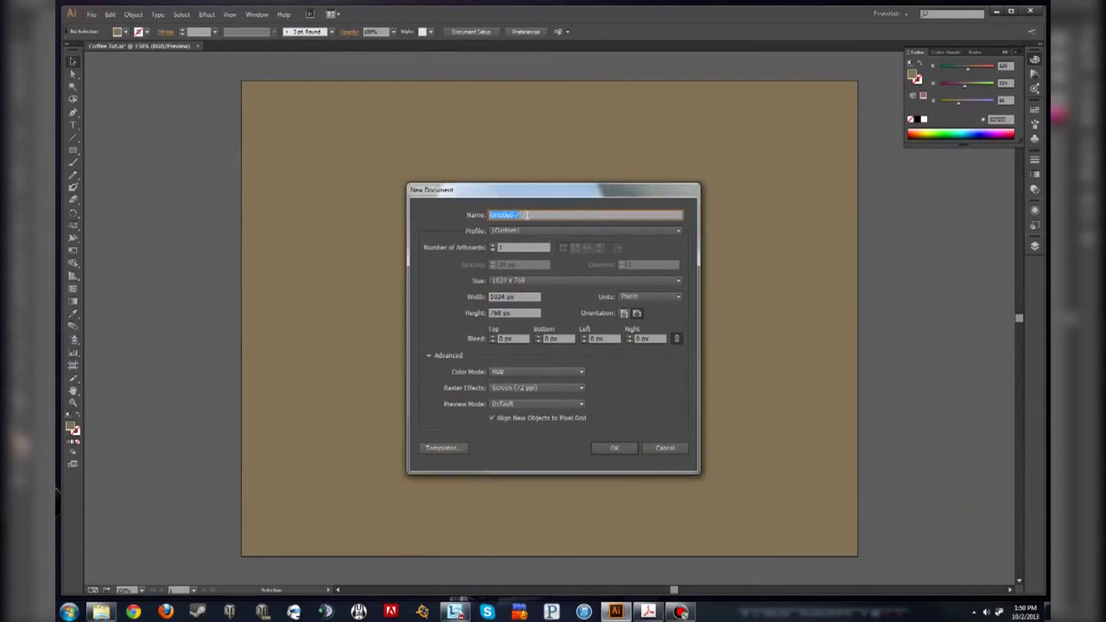
- Create a new document named "coffee cup" using the Web profile and a size of 1024 x 768 pixels
{"action": "type", "text": "coffee tut"}
{"action": "left_click", "coordinate": [521, 232]}
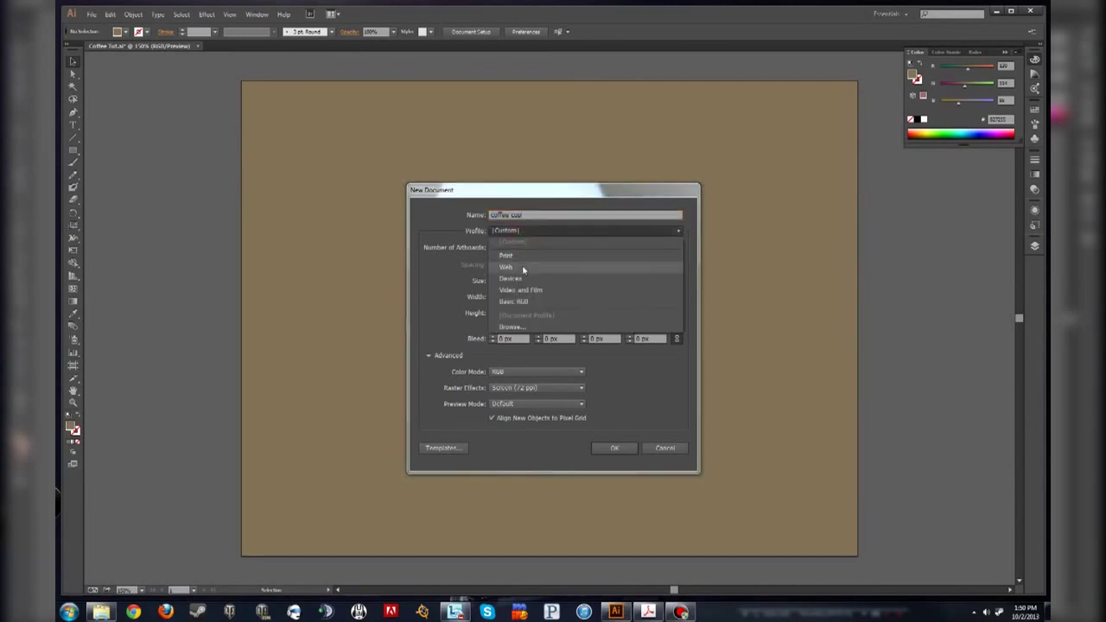
{"action": "left_click", "coordinate": [522, 268]}
{"action": "left_click", "coordinate": [517, 281]}
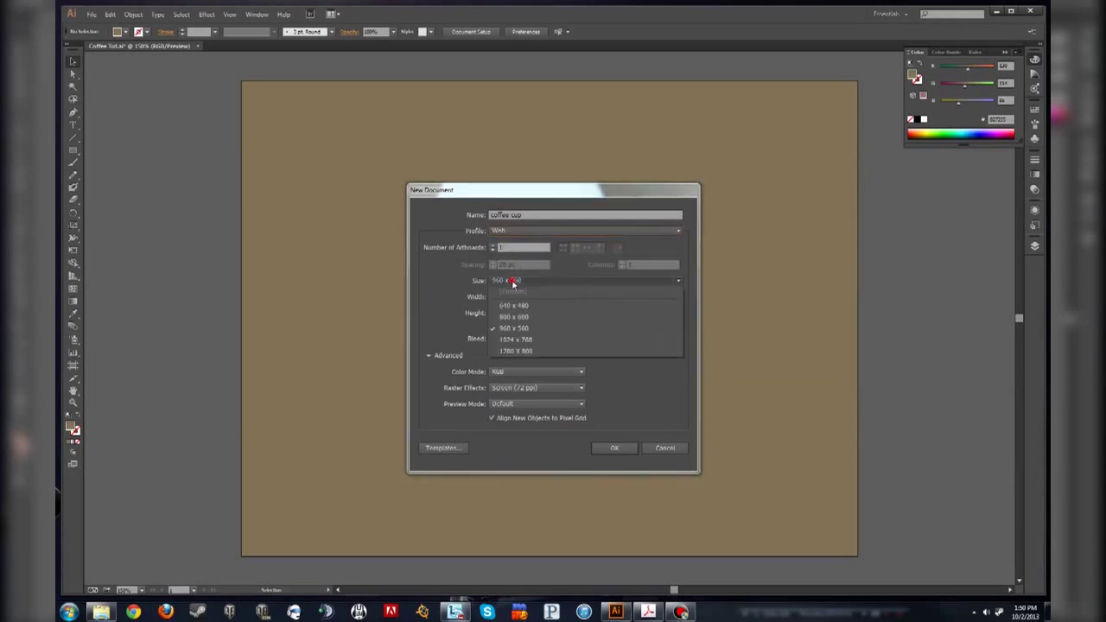
{"action": "left_click", "coordinate": [535, 342]}
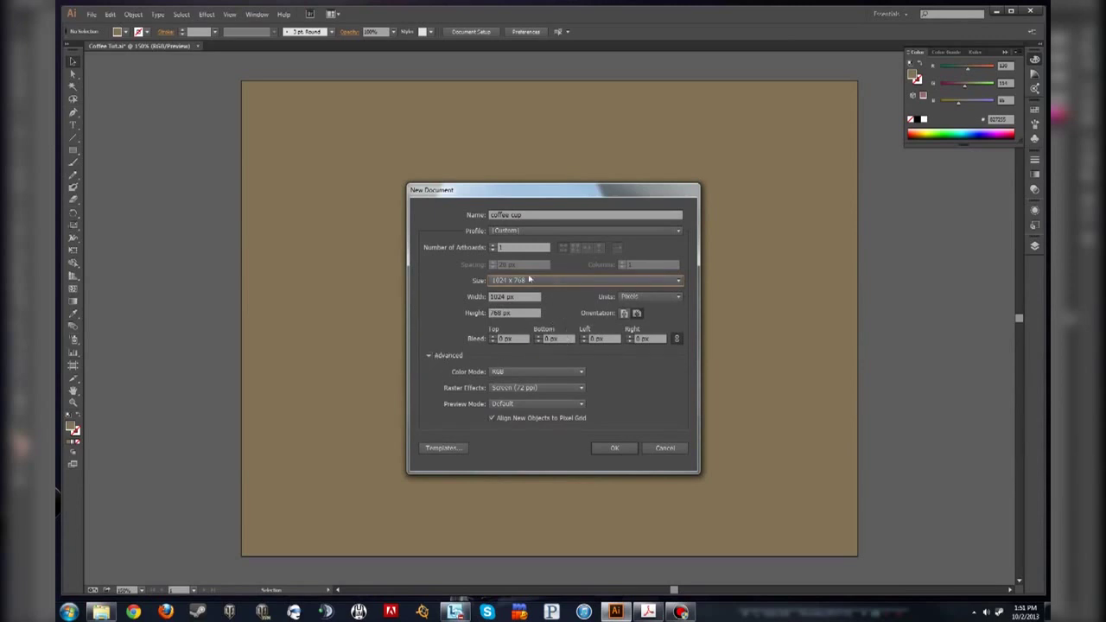
{"action": "left_click", "coordinate": [609, 449]}
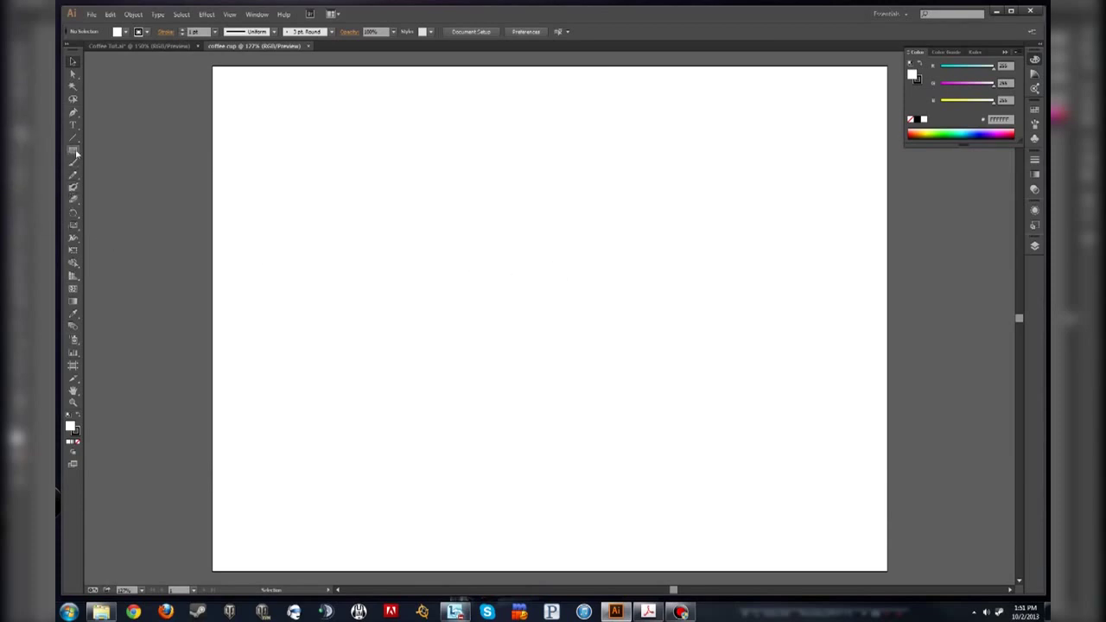
- Draw a rectangle covering the whole 1024 x 768 px artboard and remove its stroke
{"action": "left_click_drag", "start_coordinate": [76, 154], "coordinate": [110, 151]}
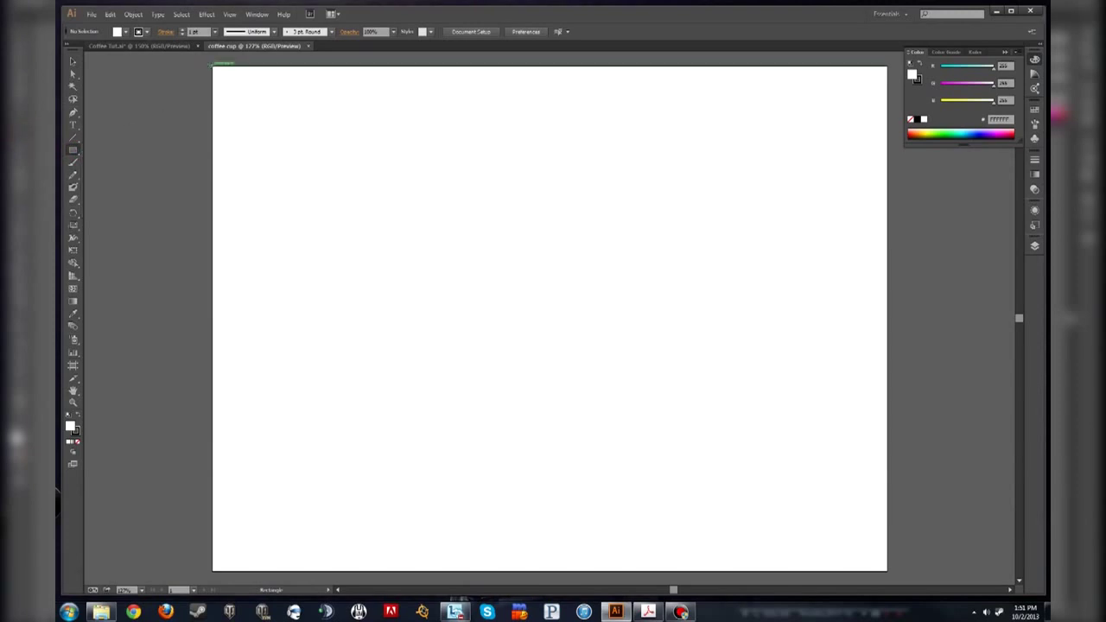
{"action": "left_click_drag", "start_coordinate": [213, 65], "coordinate": [888, 572]}
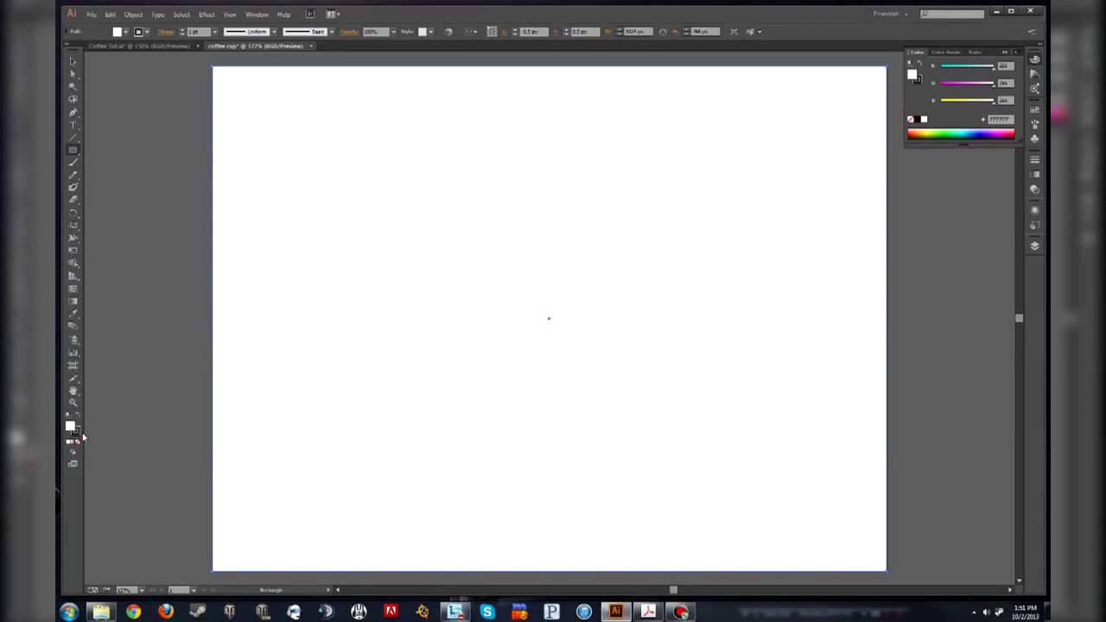
{"action": "left_click", "coordinate": [76, 431]}
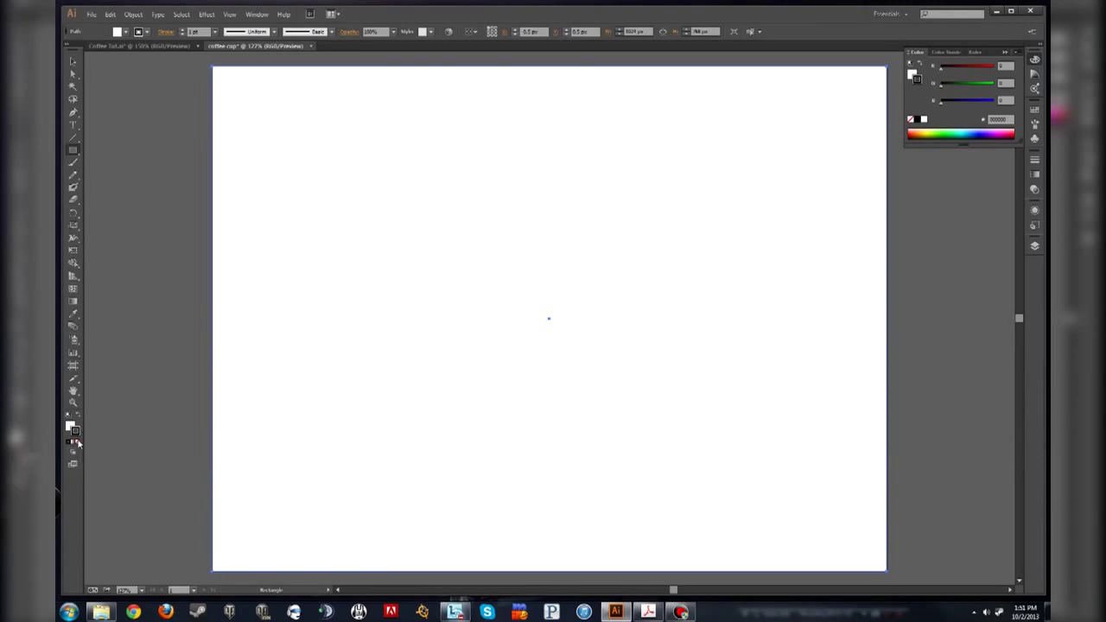
{"action": "left_click", "coordinate": [77, 444]}
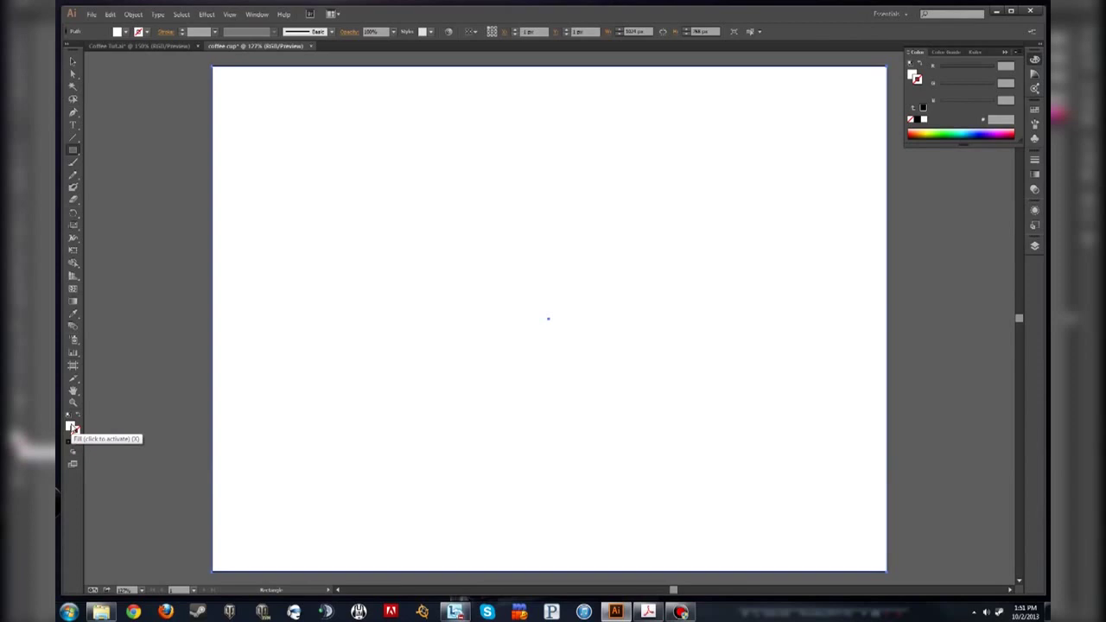
- Fill the background rectangle with a dark brown of RGB 78, 72, 62 and deselect it
{"action": "double_click", "coordinate": [73, 428]}
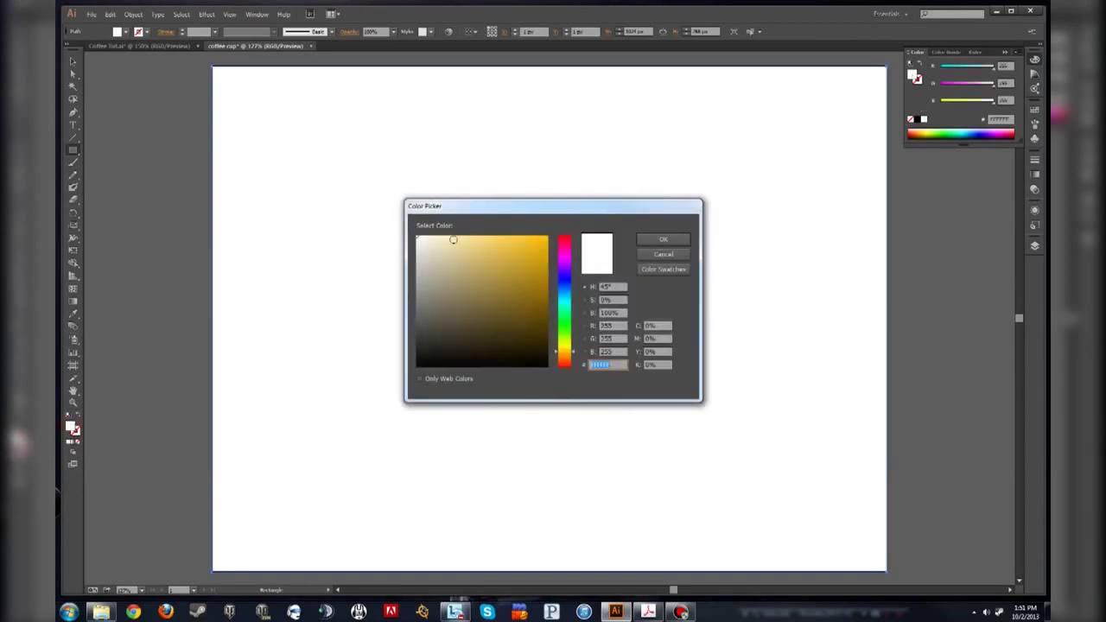
{"action": "mouse_move", "coordinate": [449, 285]}
{"action": "left_mouse_down"}
{"action": "mouse_move", "coordinate": [450, 331]}
{"action": "mouse_move", "coordinate": [443, 324]}
{"action": "left_mouse_up"}
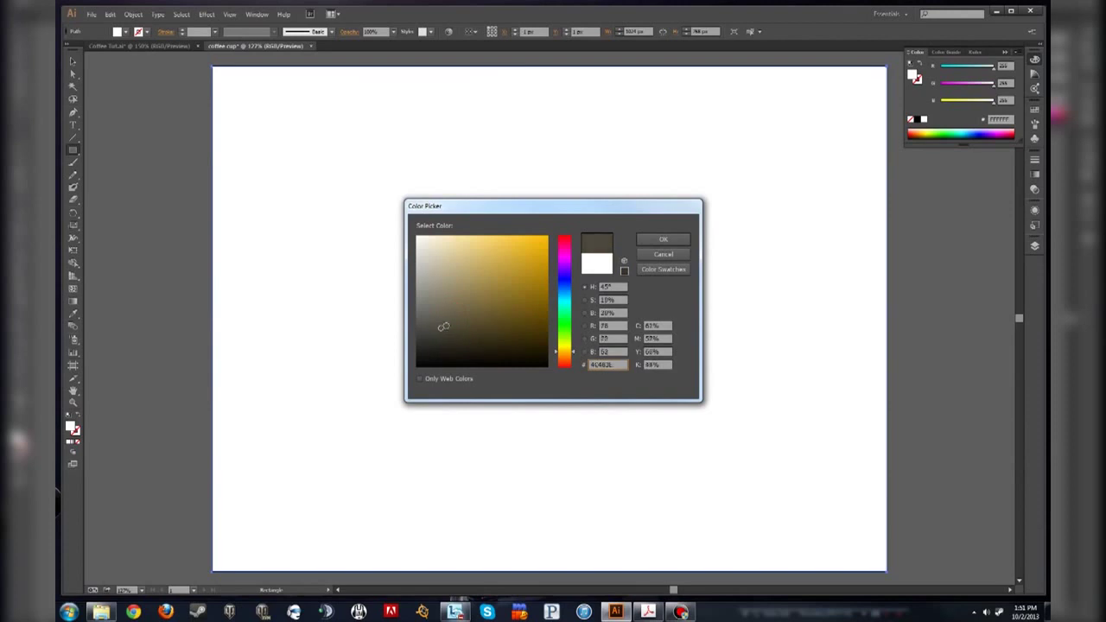
{"action": "left_click", "coordinate": [657, 239]}
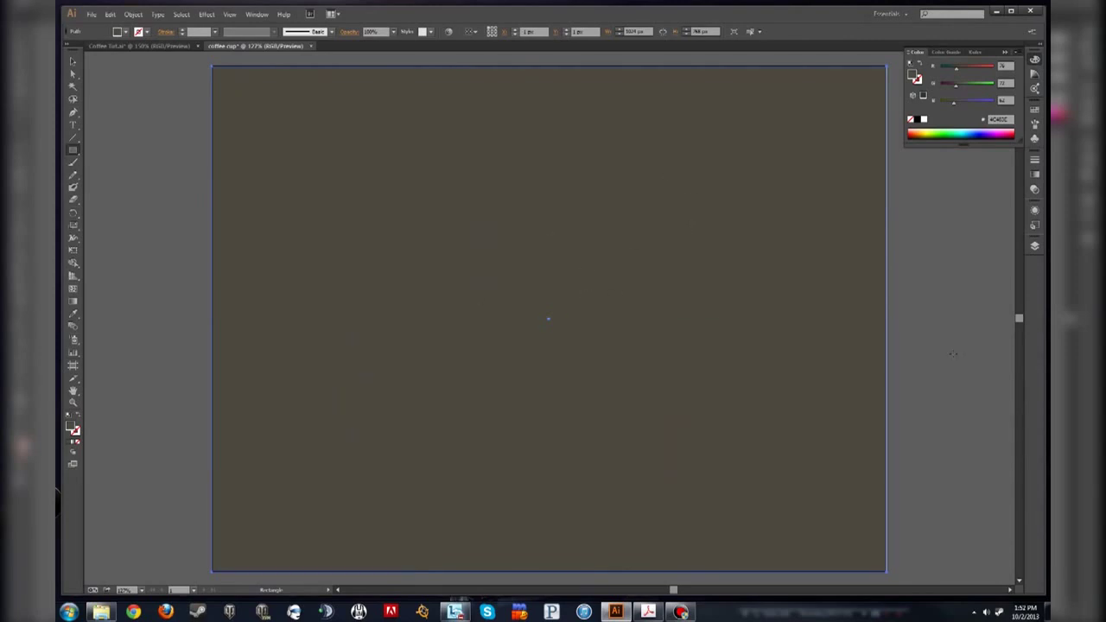
{"action": "key", "text": "v"}
{"action": "left_click", "coordinate": [908, 345]}
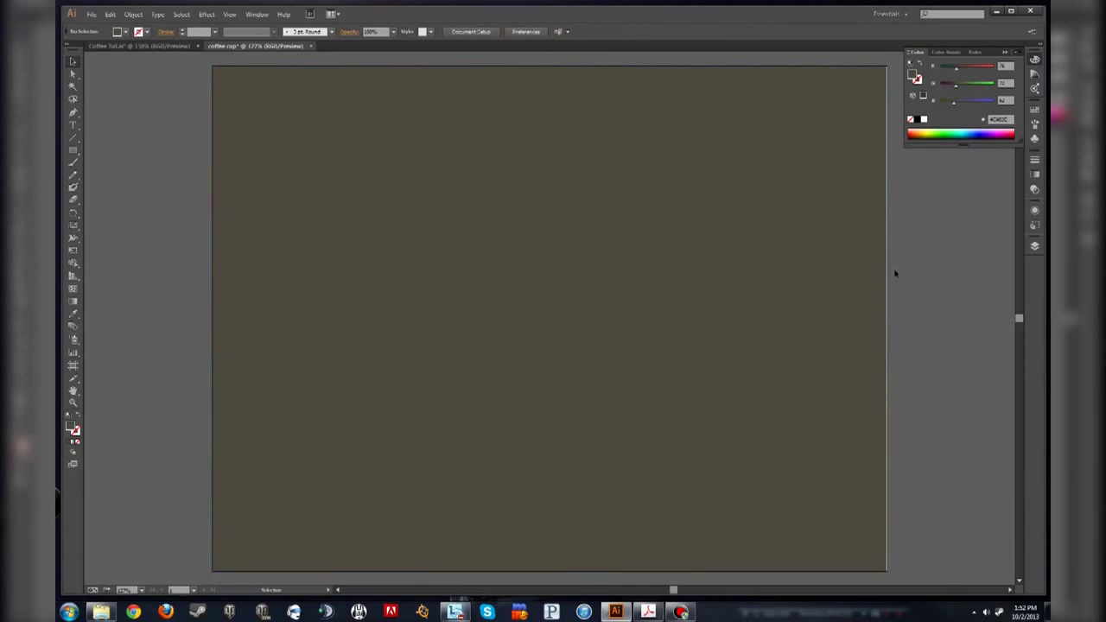
- Align the background rectangle to the artboard by setting its X and Y position to 0 px
{"action": "left_click", "coordinate": [780, 338]}
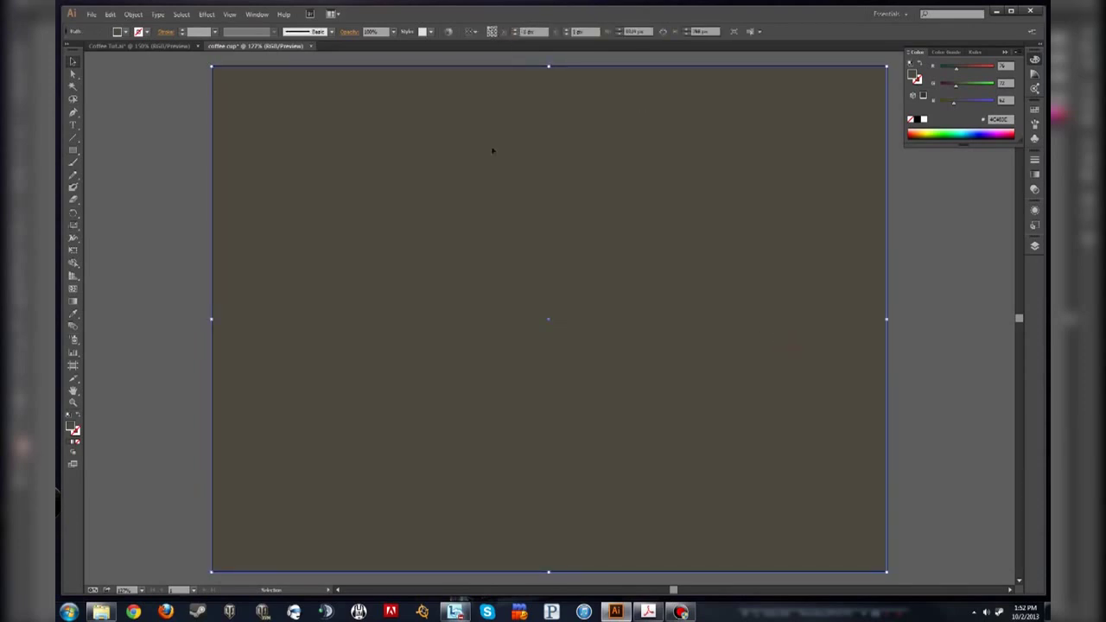
{"action": "left_click", "coordinate": [491, 32]}
{"action": "left_click", "coordinate": [534, 32]}
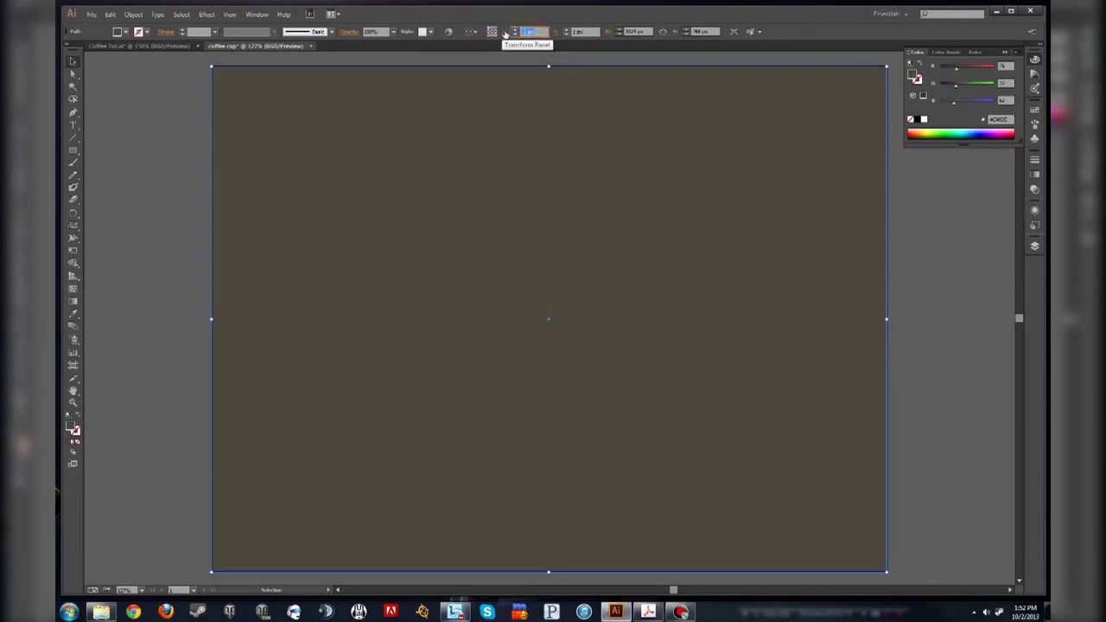
{"action": "type", "text": "0"}
{"action": "key", "text": "Tab"}
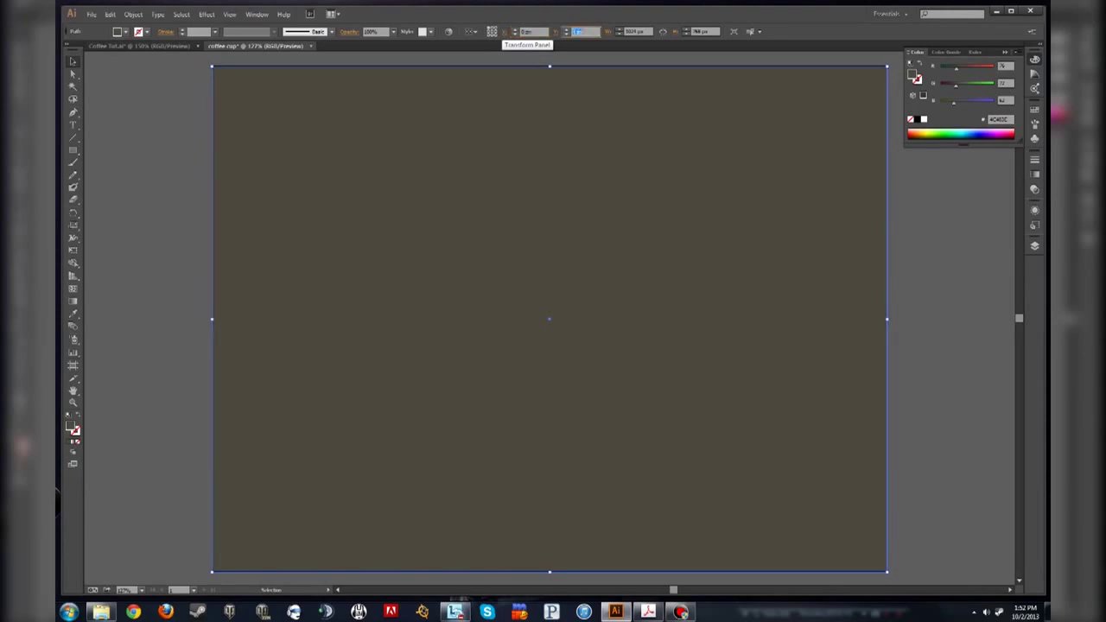
{"action": "type", "text": "0"}
{"action": "key", "text": "Tab"}
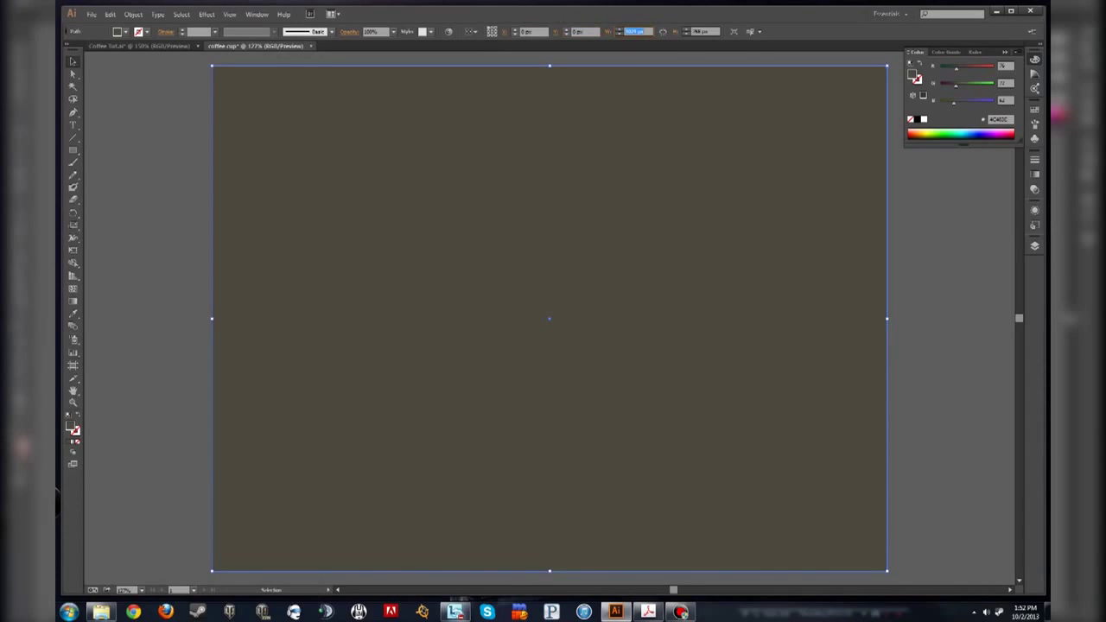
{"action": "key", "text": "Tab"}
{"action": "key", "text": "Return"}
{"action": "left_click", "coordinate": [926, 208]}
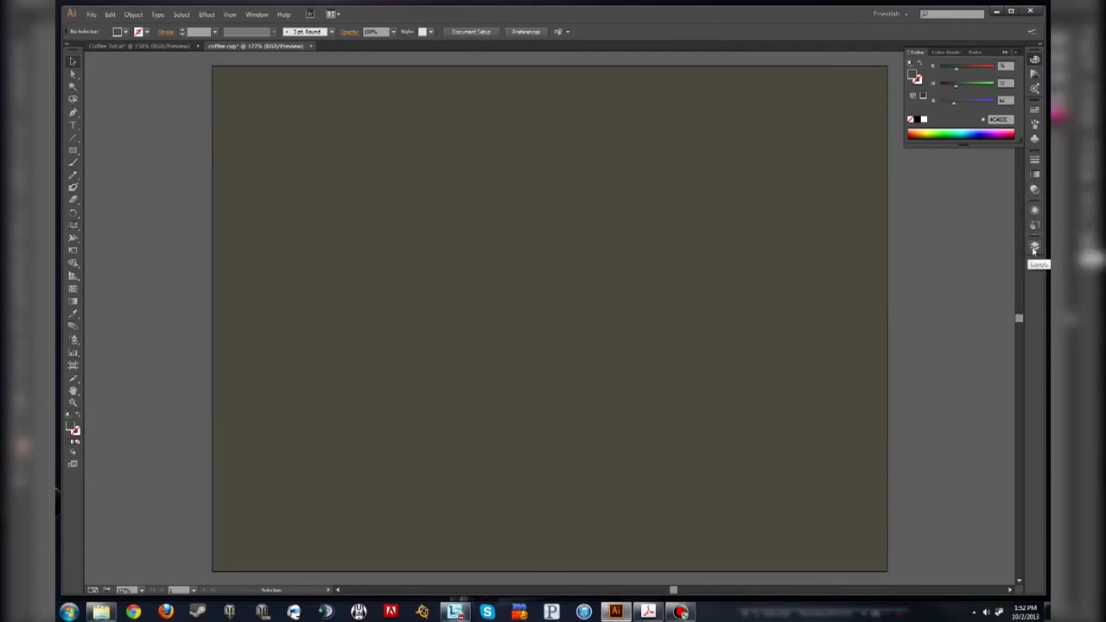
- Lock the layer holding the background rectangle and rename it "bg"
{"action": "left_click", "coordinate": [256, 14]}
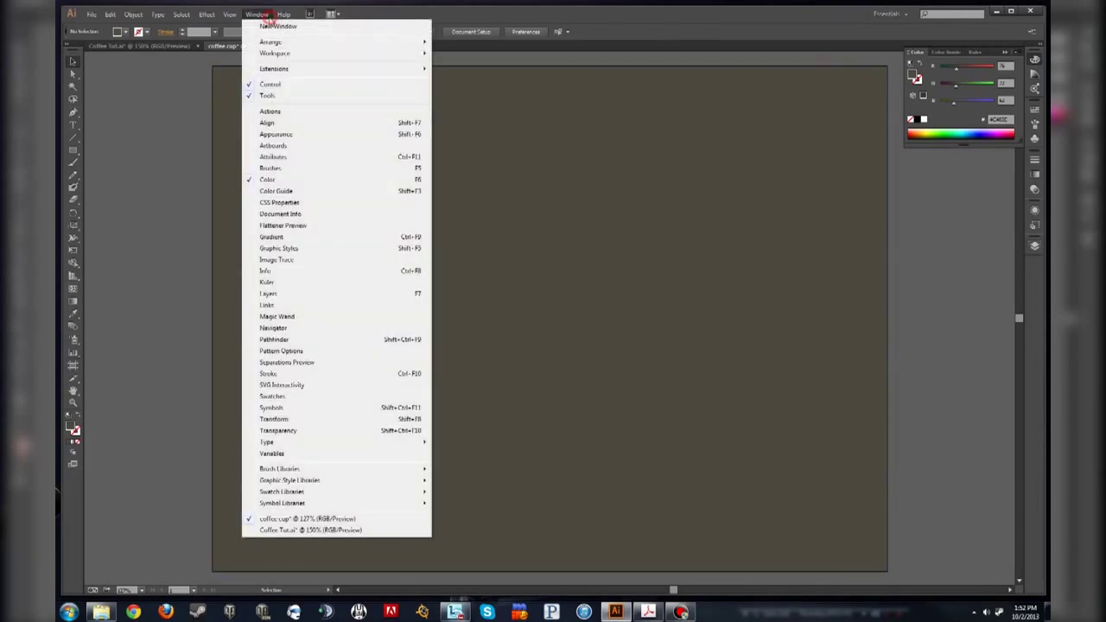
{"action": "left_click", "coordinate": [313, 295]}
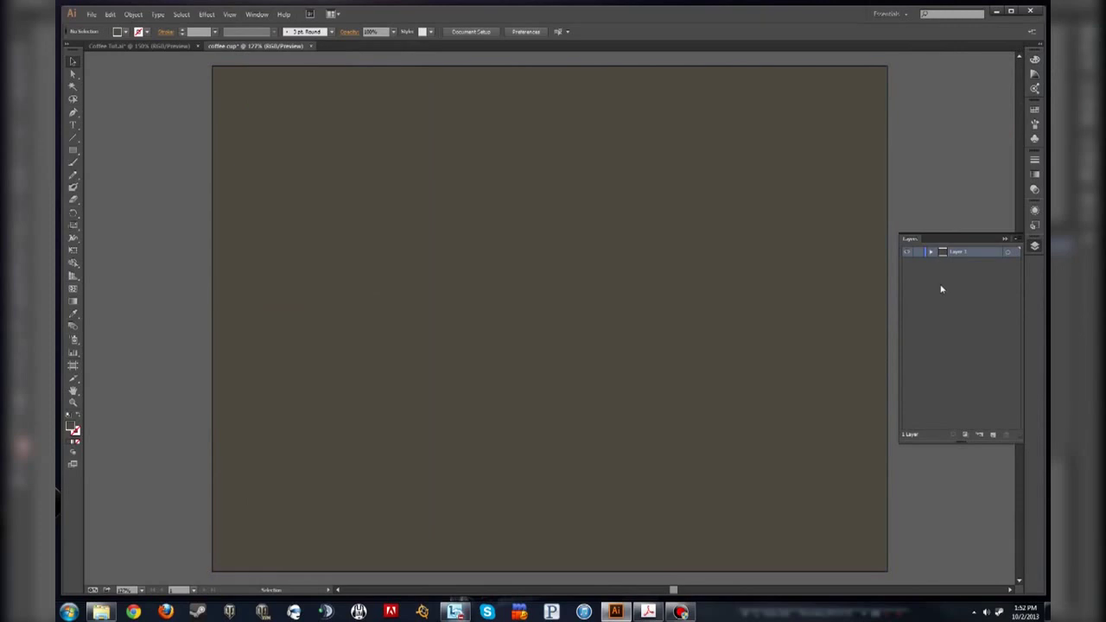
{"action": "left_click", "coordinate": [918, 252]}
{"action": "double_click", "coordinate": [968, 252]}
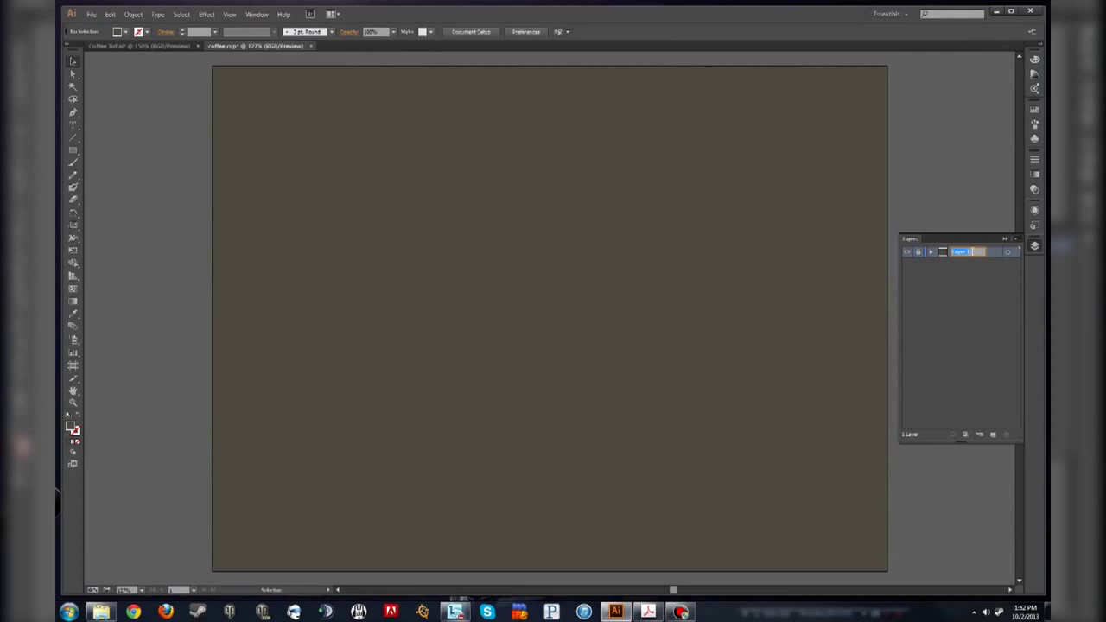
{"action": "type", "text": "bg"}
{"action": "key", "text": "Return"}
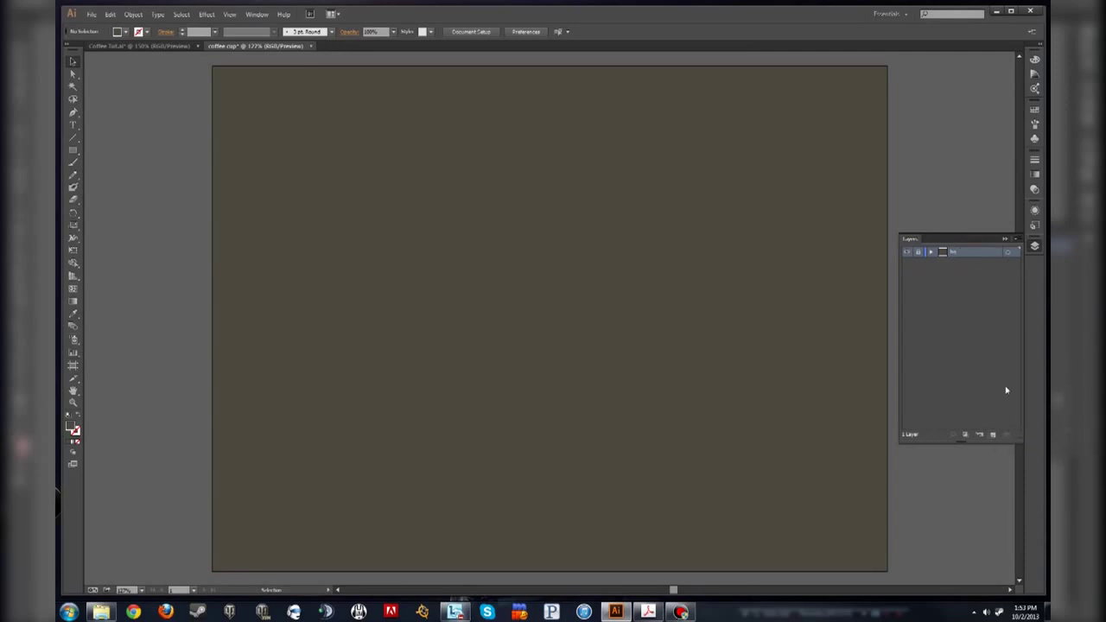
- Add a new layer above the bg layer
{"action": "left_click", "coordinate": [994, 436]}
{"action": "left_click", "coordinate": [1035, 245]}
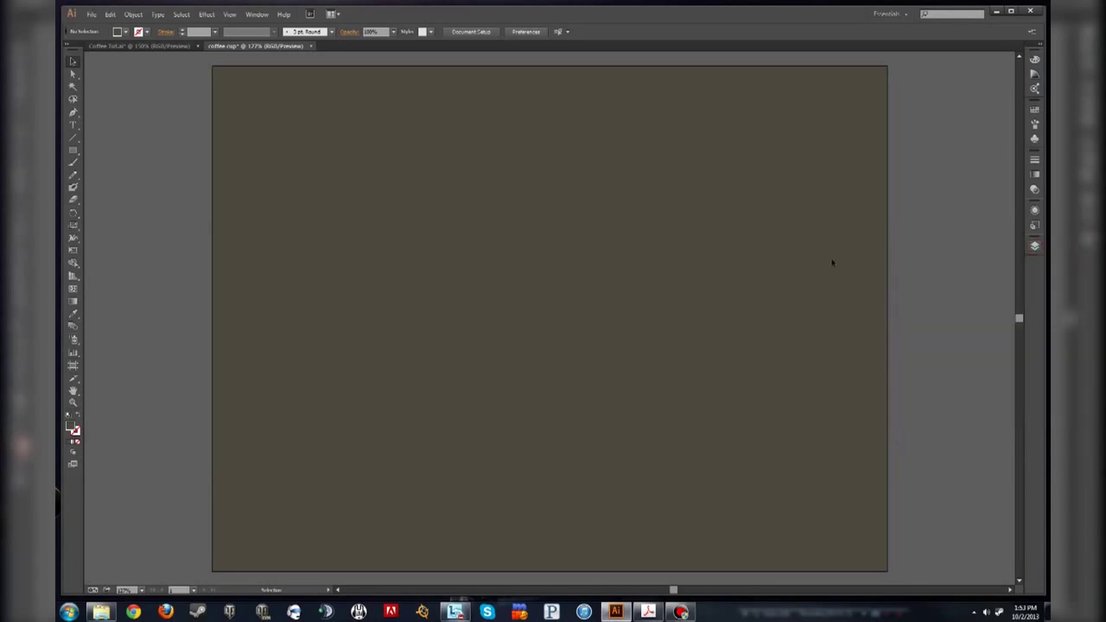
- Activate the Rectangle tool and set the fill to a very light, neutral grey with no stroke
{"action": "left_click", "coordinate": [74, 149]}
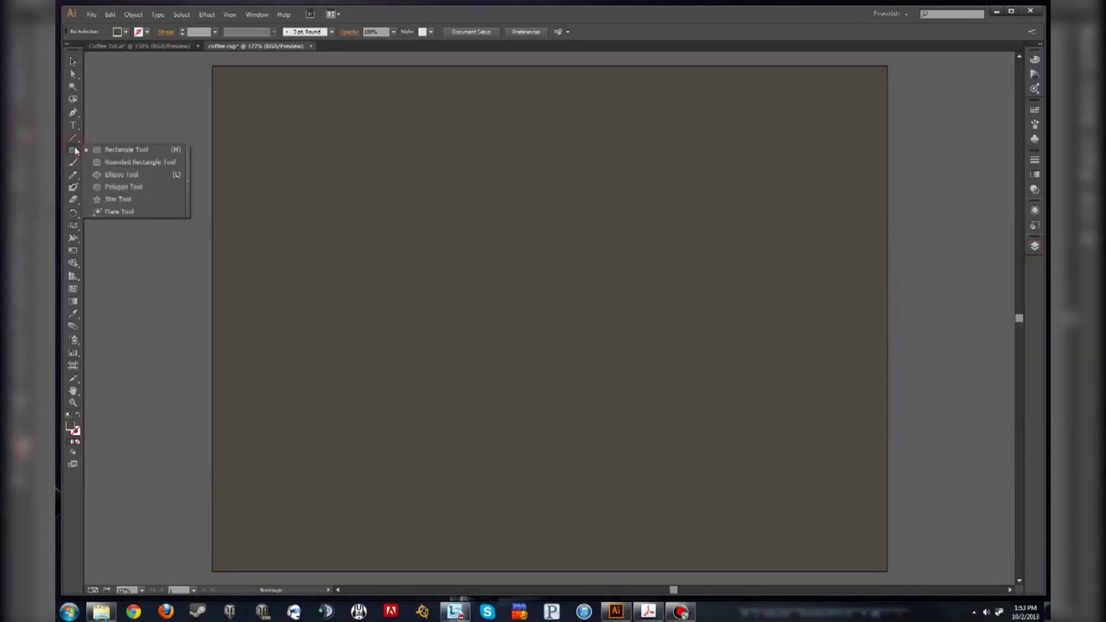
{"action": "left_click", "coordinate": [112, 150]}
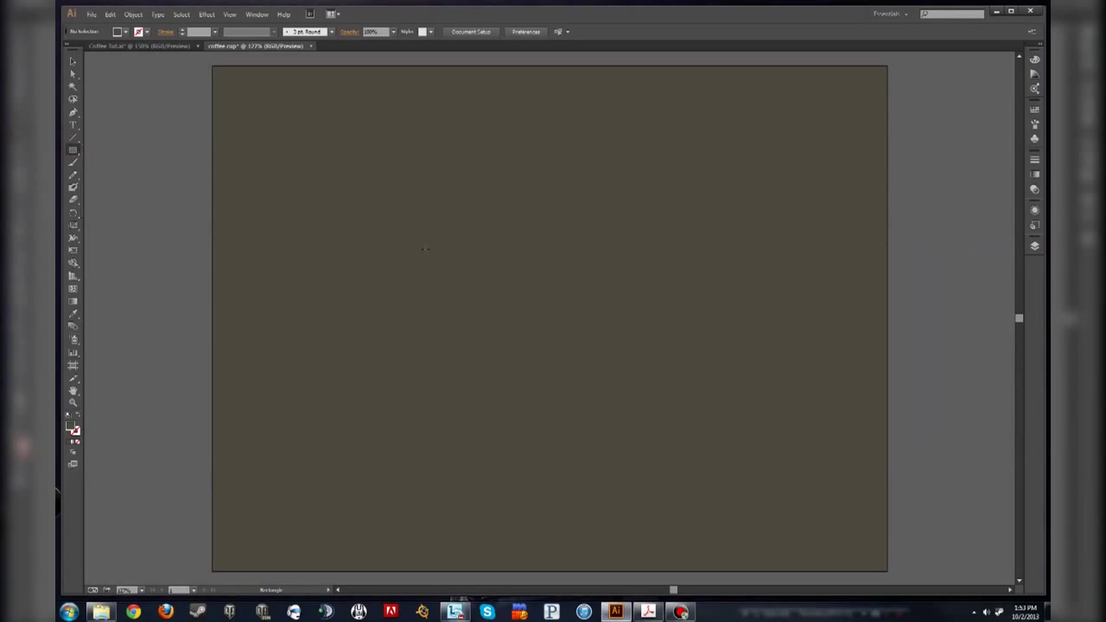
{"action": "left_click", "coordinate": [74, 430]}
{"action": "double_click", "coordinate": [71, 429]}
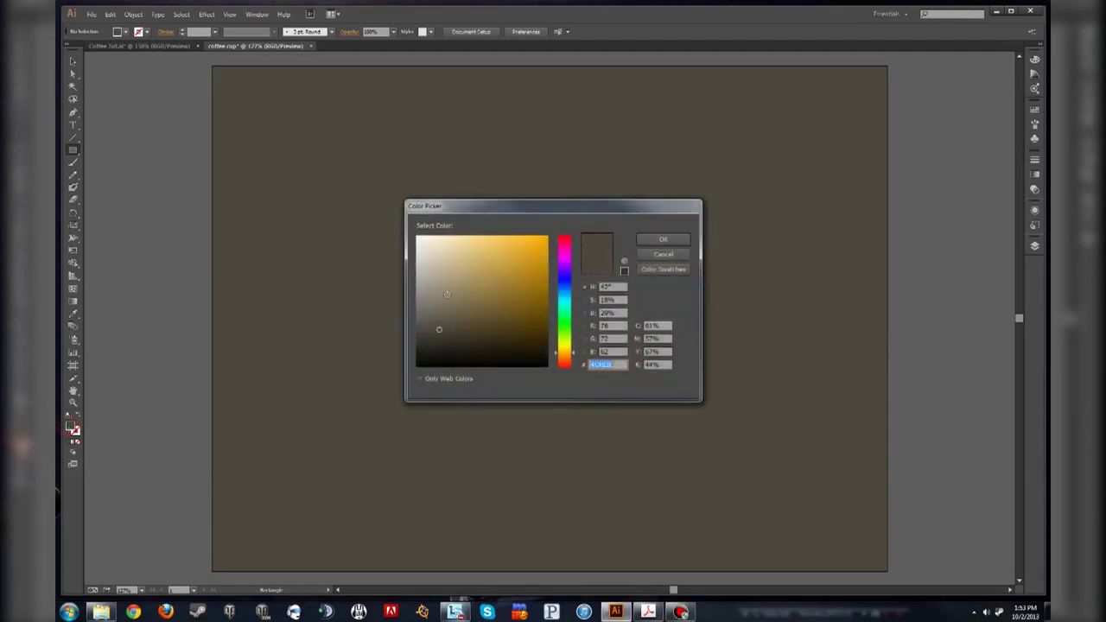
{"action": "left_click", "coordinate": [433, 318]}
{"action": "left_click_drag", "start_coordinate": [434, 321], "coordinate": [414, 231]}
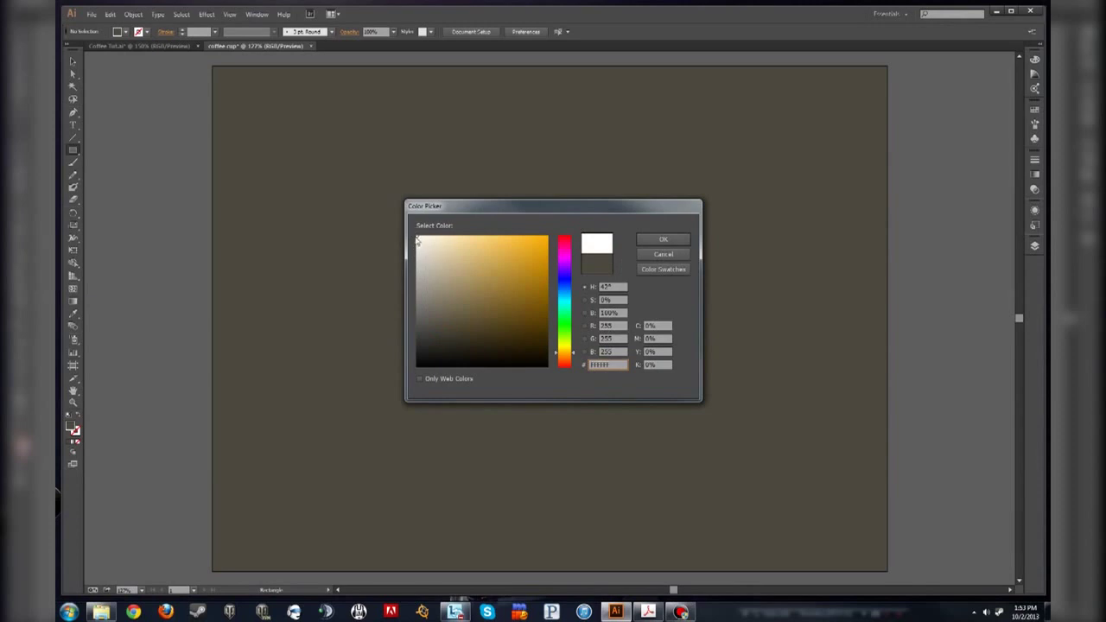
{"action": "left_click", "coordinate": [415, 241]}
{"action": "left_click", "coordinate": [415, 244]}
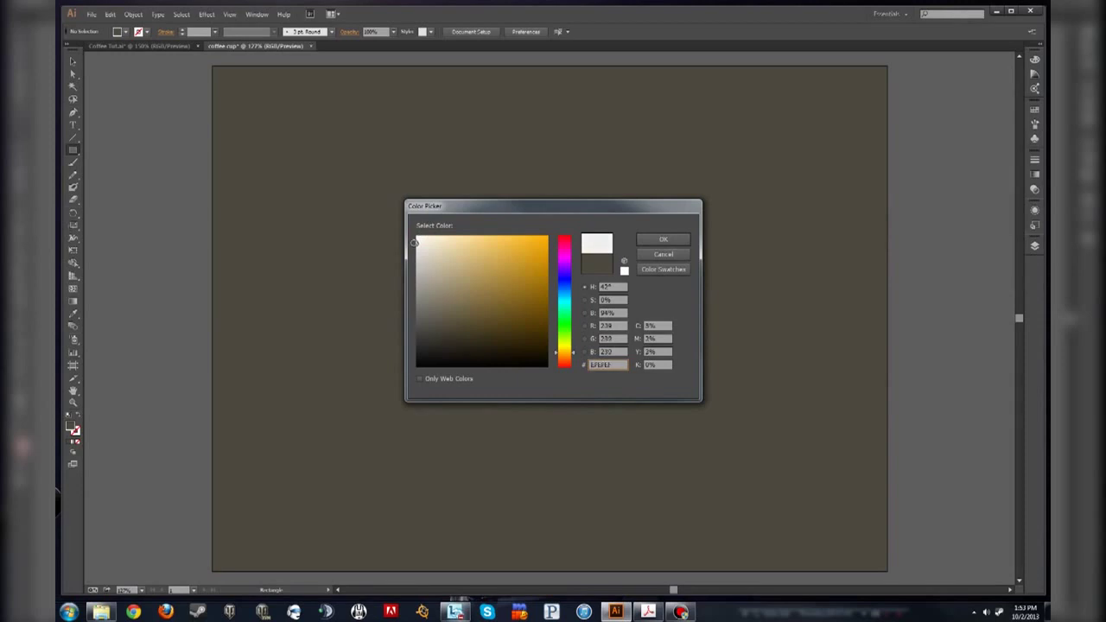
{"action": "left_click_drag", "start_coordinate": [414, 243], "coordinate": [414, 244]}
{"action": "left_click", "coordinate": [414, 245]}
{"action": "left_click", "coordinate": [654, 238]}
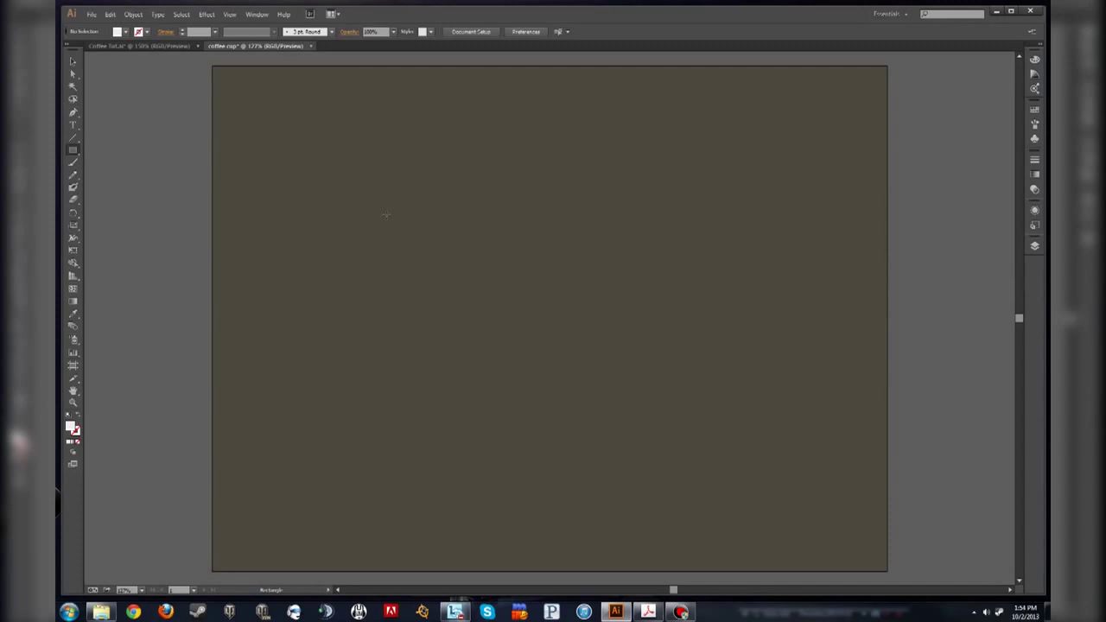
- Draw an upright rectangle about 115 x 269 px on the left half of the artboard
{"action": "left_click", "coordinate": [73, 151]}
{"action": "left_click_drag", "start_coordinate": [375, 203], "coordinate": [448, 382]}
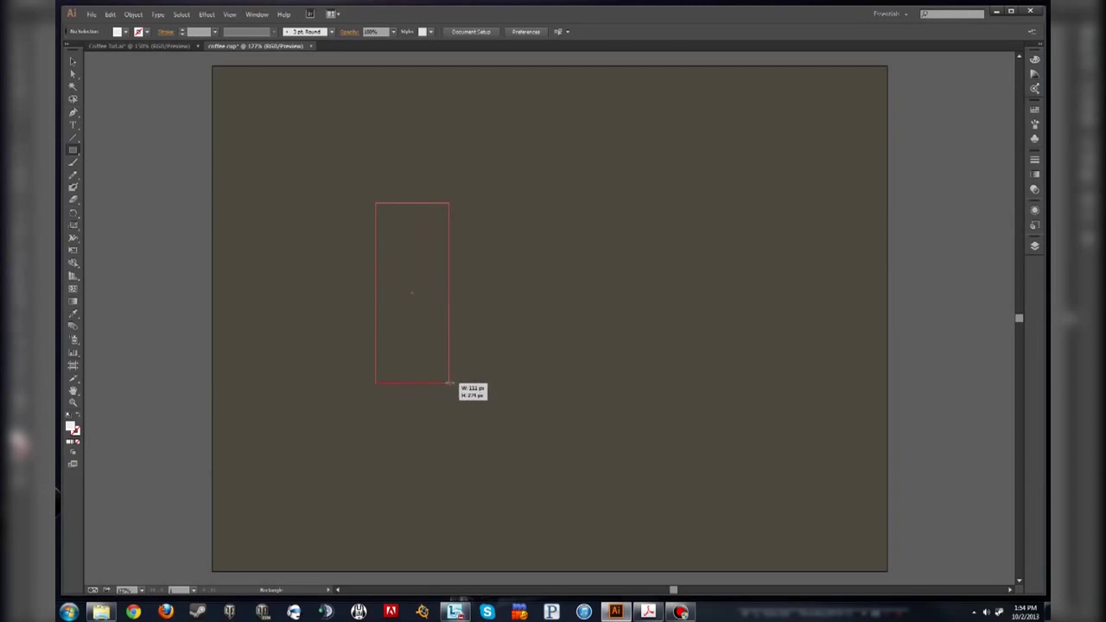
{"action": "left_click_drag", "start_coordinate": [449, 383], "coordinate": [451, 380]}
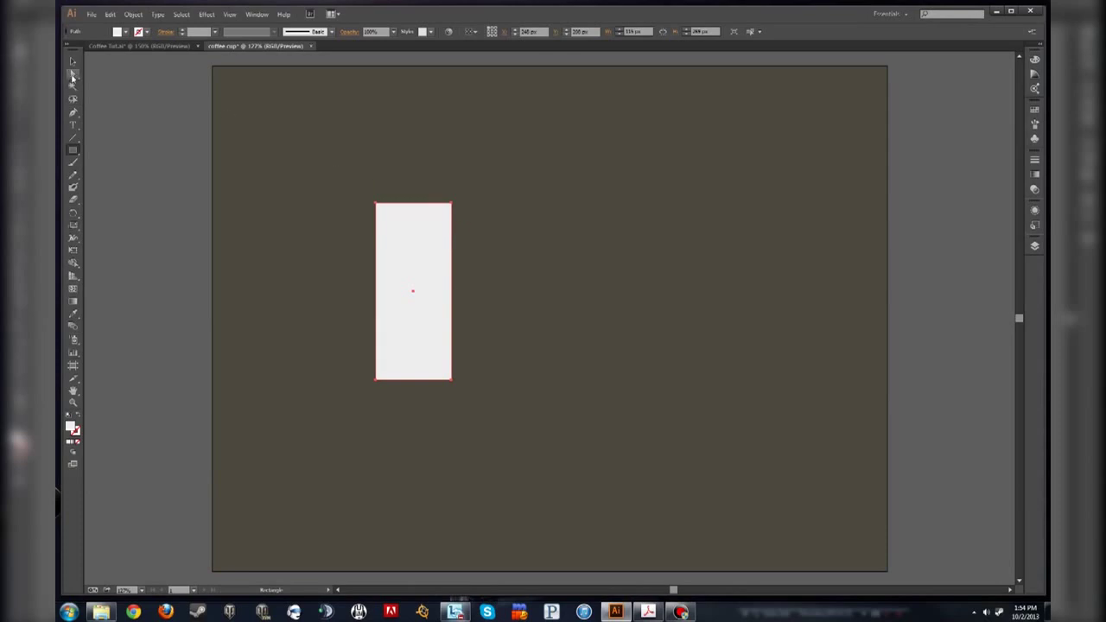
- Slant the light rectangle's left side by moving only its top-left anchor point straight outward to about X 187 px
{"action": "left_click", "coordinate": [73, 77]}
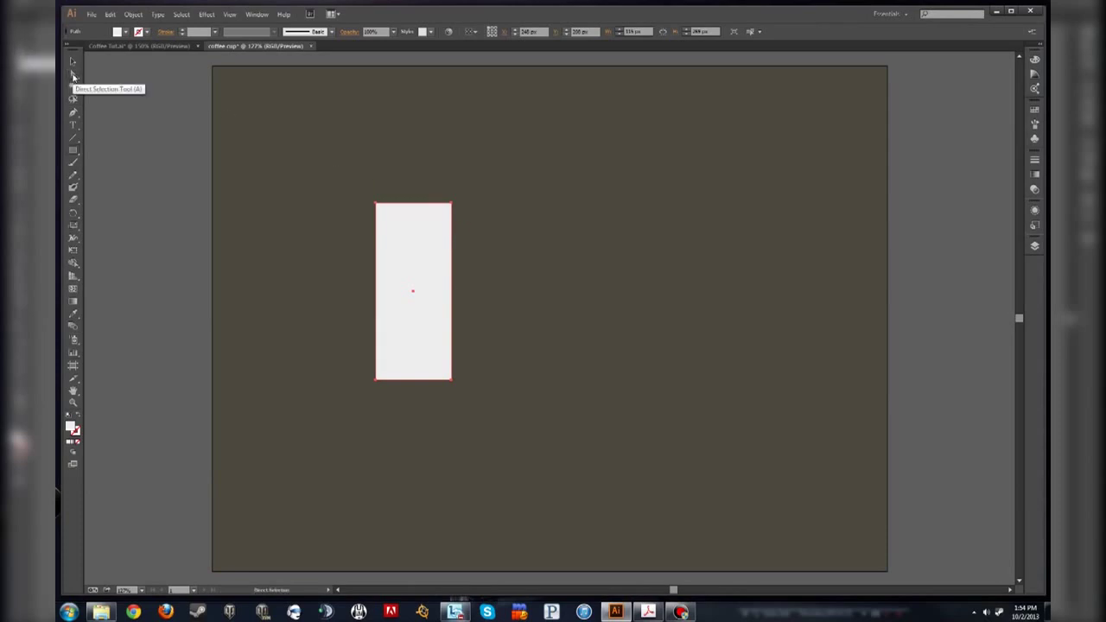
{"action": "left_click", "coordinate": [158, 240]}
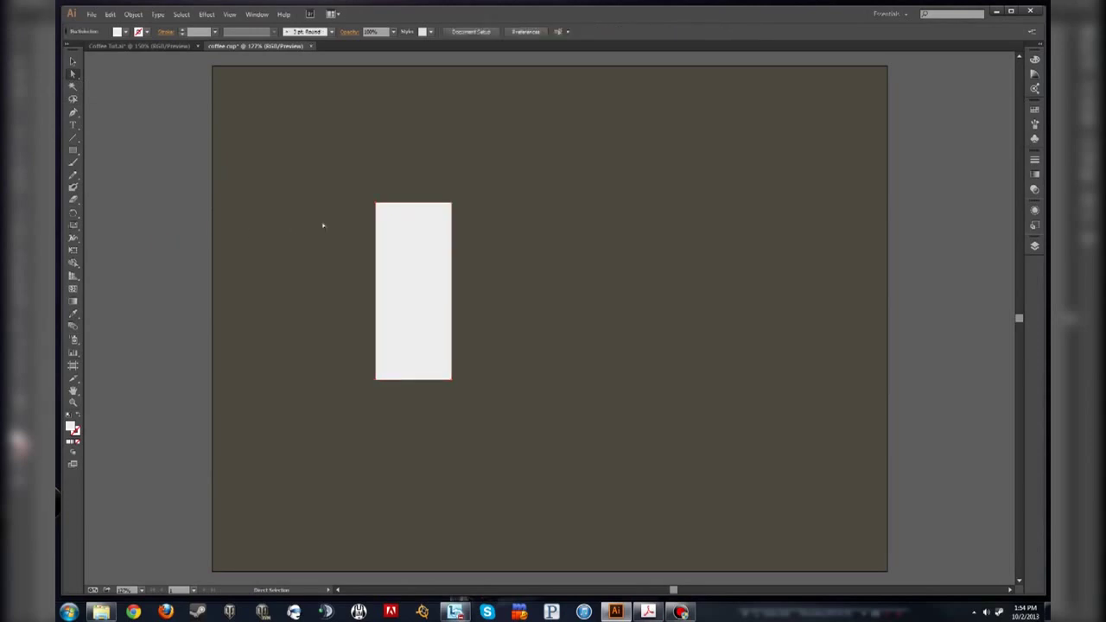
{"action": "left_click", "coordinate": [376, 205]}
{"action": "left_click_drag", "start_coordinate": [376, 205], "coordinate": [336, 204]}
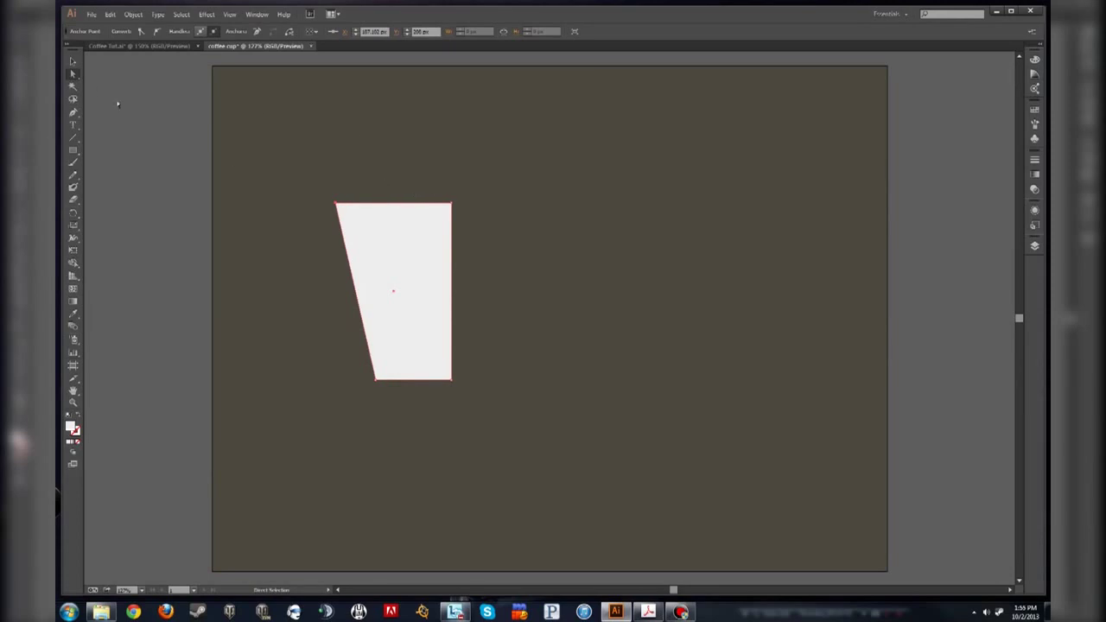
- Create a mirrored copy of the slanted light shape, reflected about the vertical axis
{"action": "left_click", "coordinate": [74, 62]}
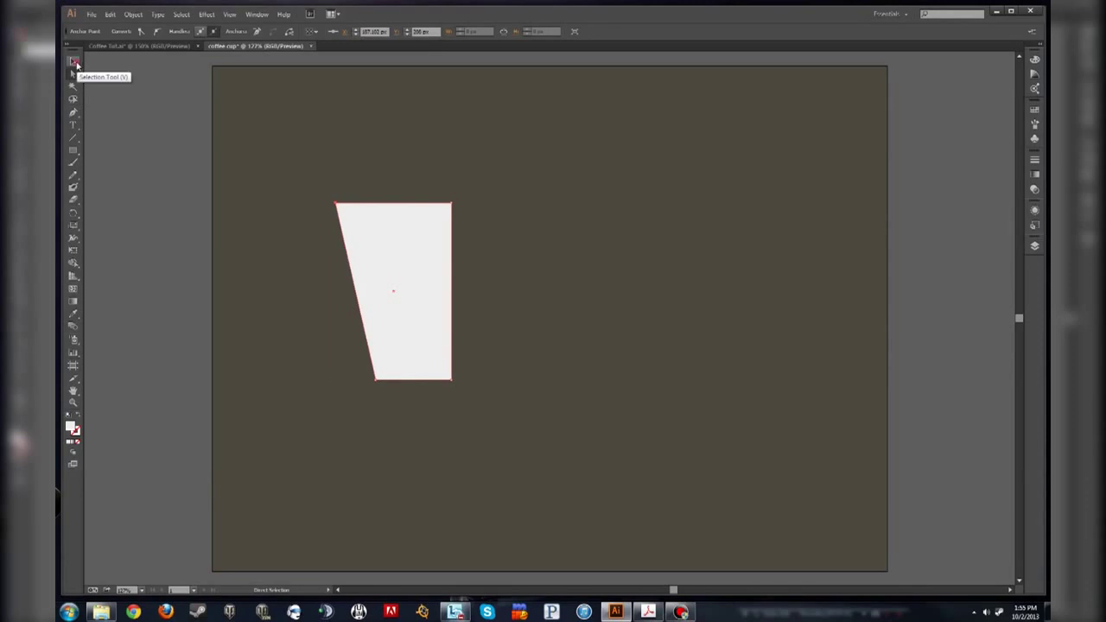
{"action": "left_click", "coordinate": [164, 223]}
{"action": "left_click", "coordinate": [437, 259]}
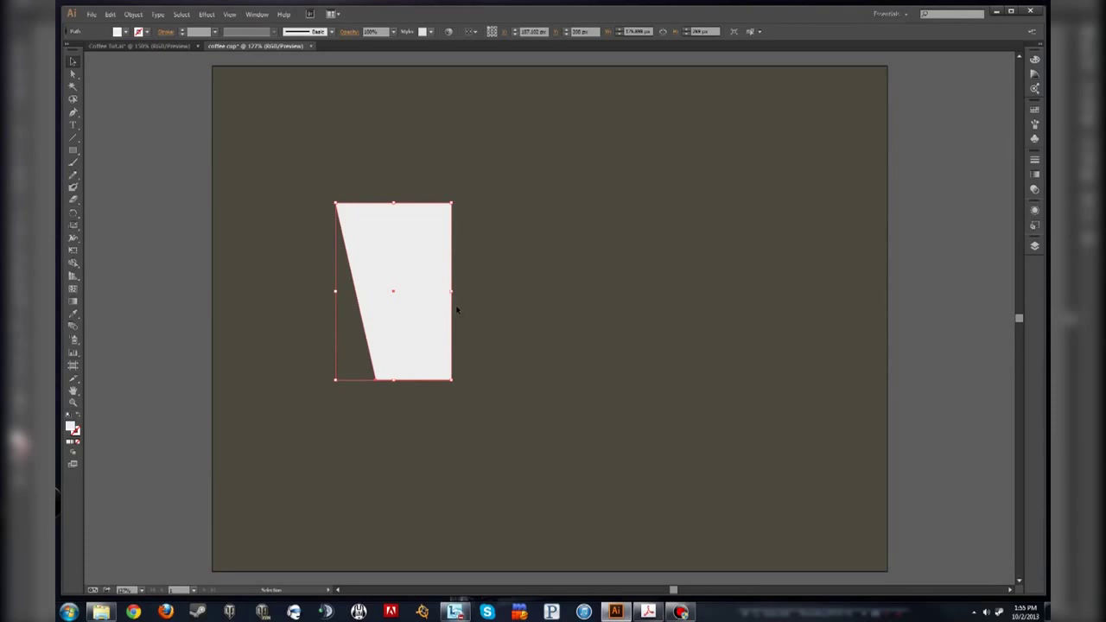
{"action": "right_click", "coordinate": [416, 249]}
{"action": "mouse_move", "coordinate": [487, 385]}
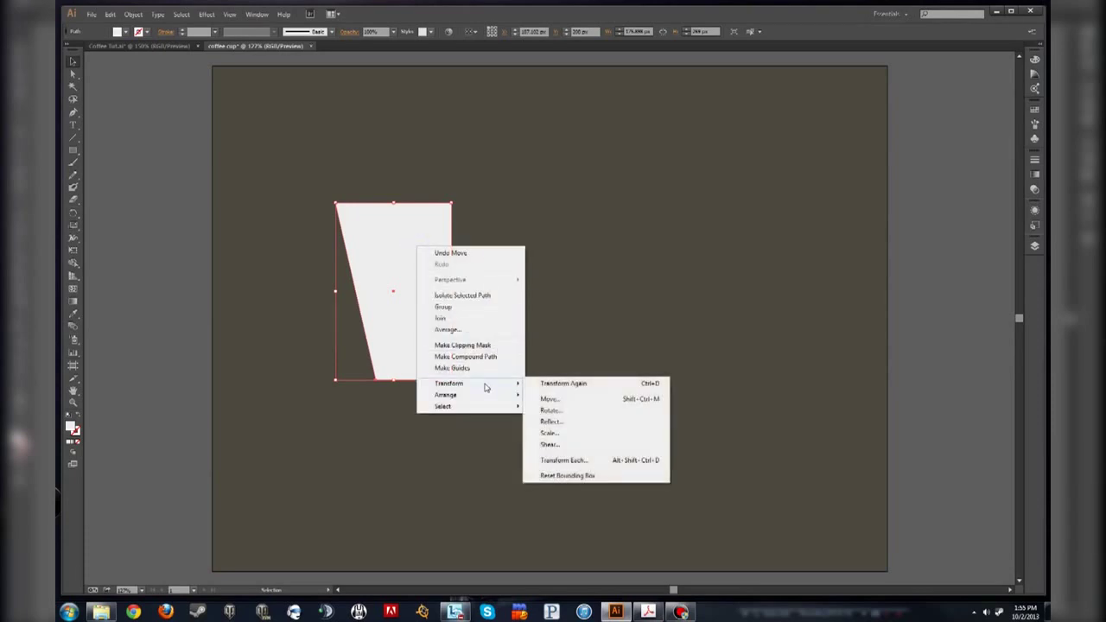
{"action": "left_click", "coordinate": [578, 426]}
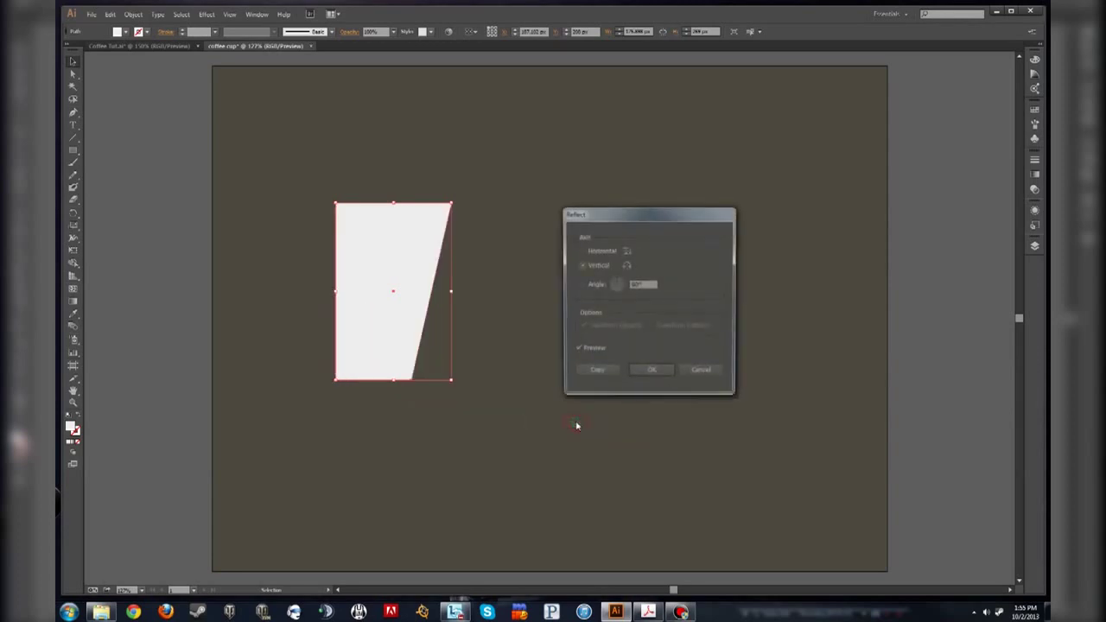
{"action": "left_click", "coordinate": [575, 350]}
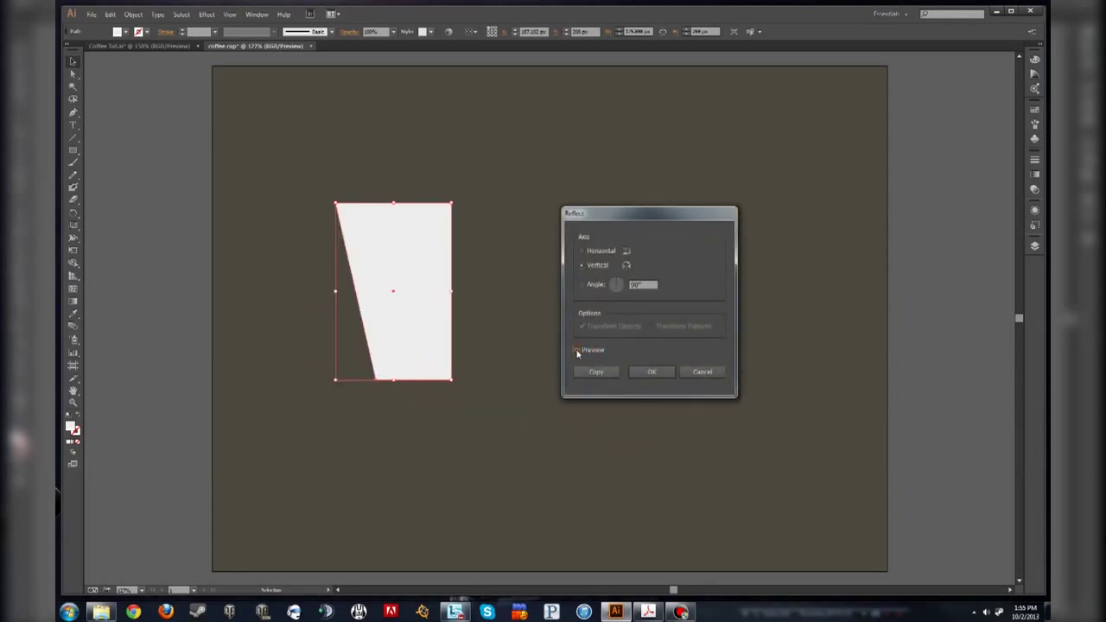
{"action": "left_click", "coordinate": [576, 350]}
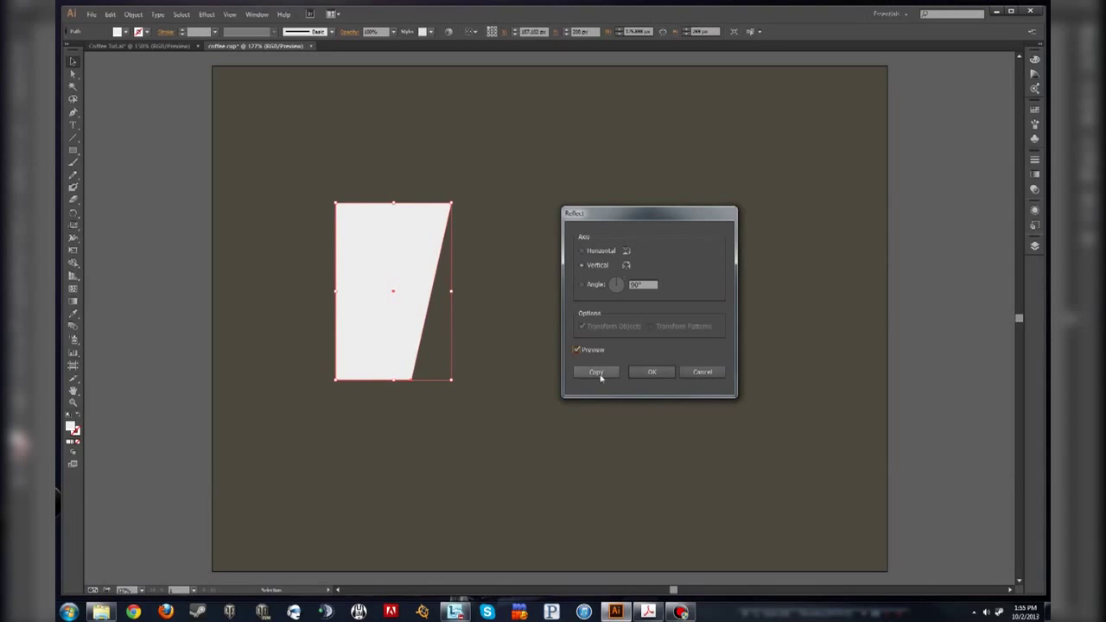
{"action": "left_click", "coordinate": [596, 372]}
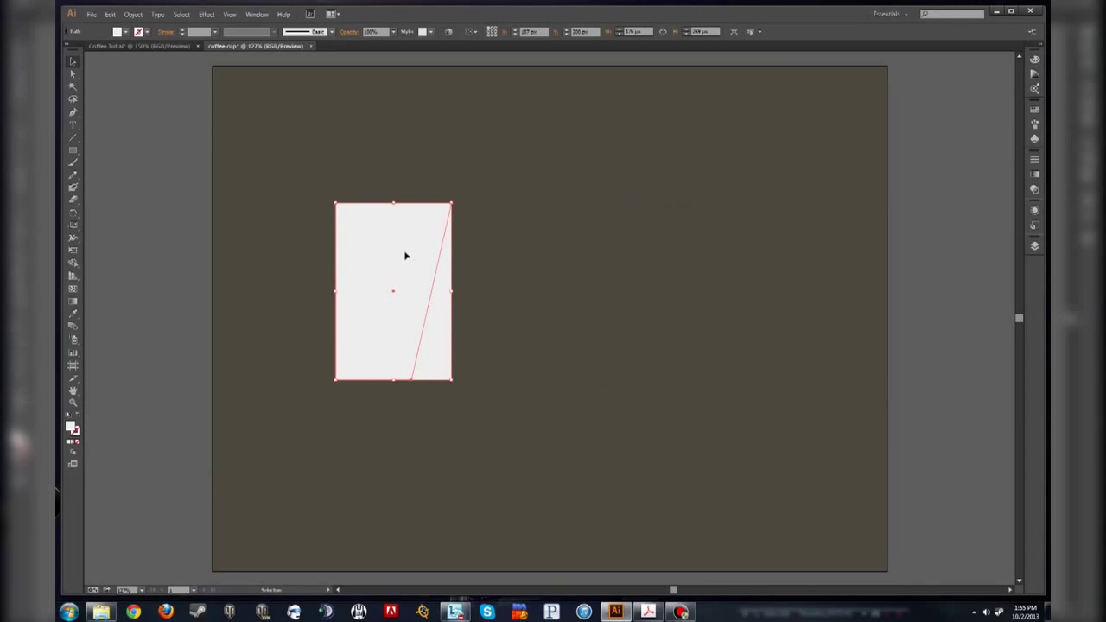
- Move the mirrored copy horizontally to about X 275 px so both halves overlap into a symmetrical cup tapering downward
{"action": "left_click_drag", "start_coordinate": [400, 250], "coordinate": [456, 252]}
{"action": "left_click", "coordinate": [518, 235]}
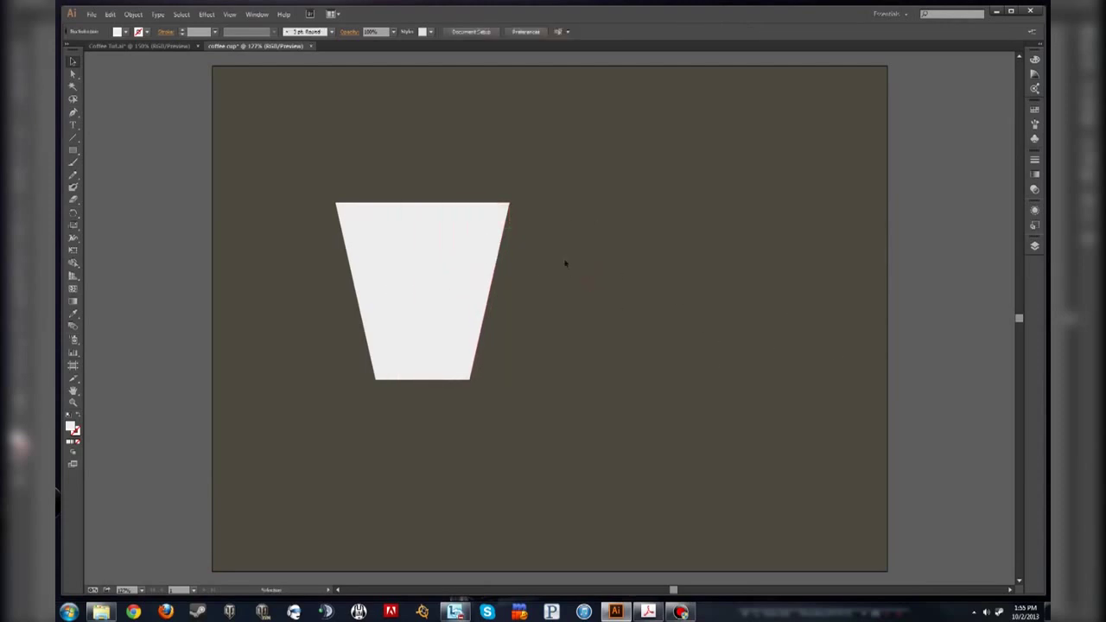
- Unite the two overlapping cup halves into a single shape with Pathfinder
{"action": "left_click", "coordinate": [452, 250]}
{"action": "left_click", "coordinate": [377, 248], "text": "shift"}
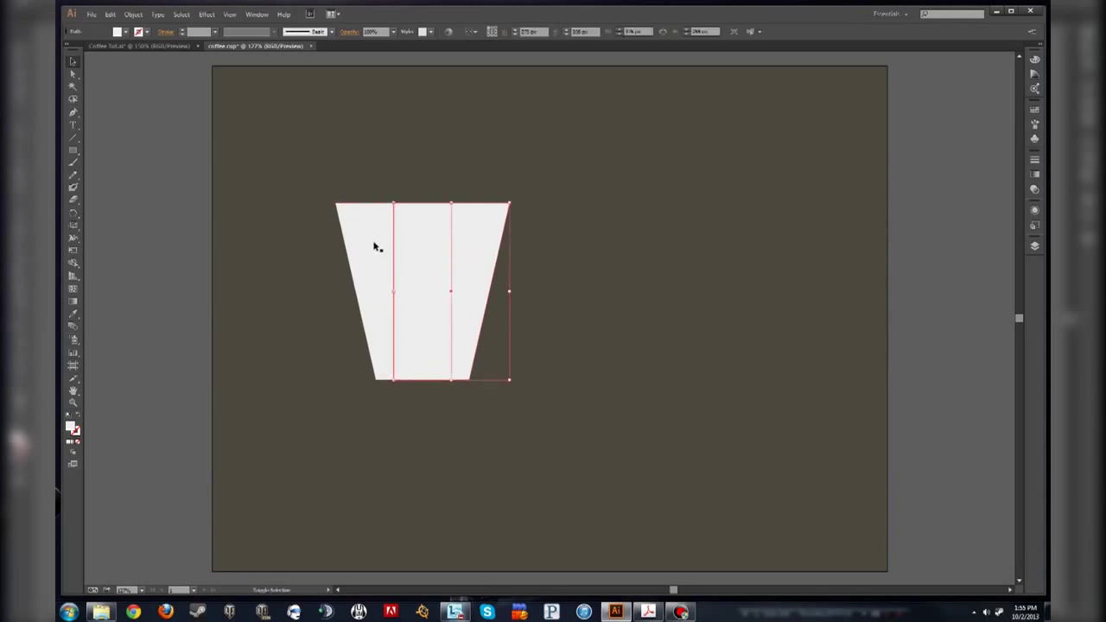
{"action": "left_click", "coordinate": [375, 245], "text": "shift"}
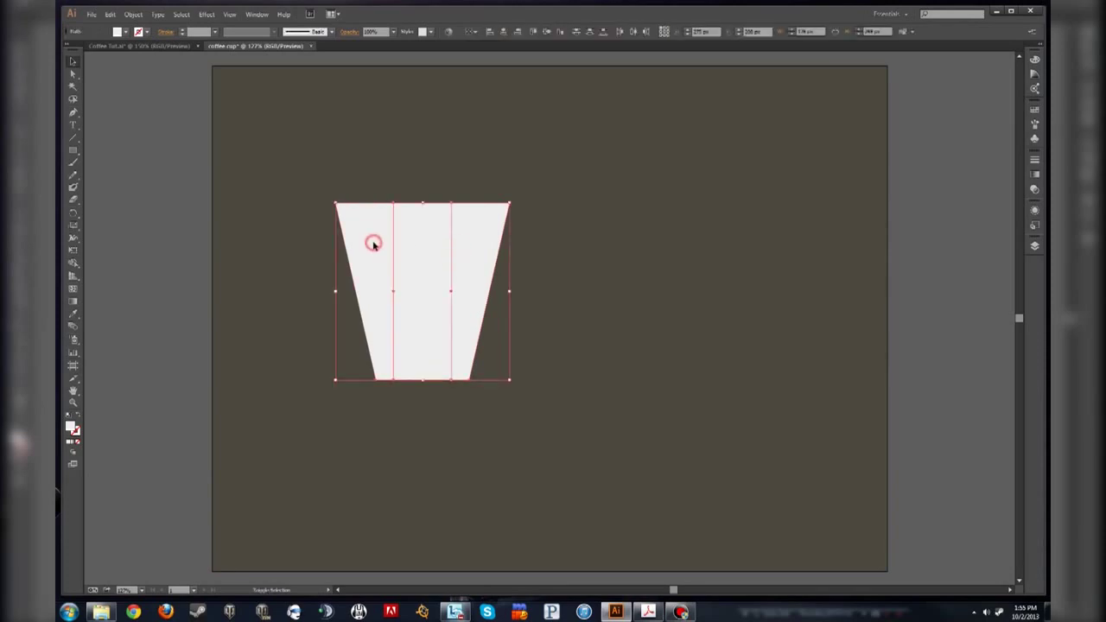
{"action": "left_click", "coordinate": [533, 265]}
{"action": "left_click", "coordinate": [463, 257]}
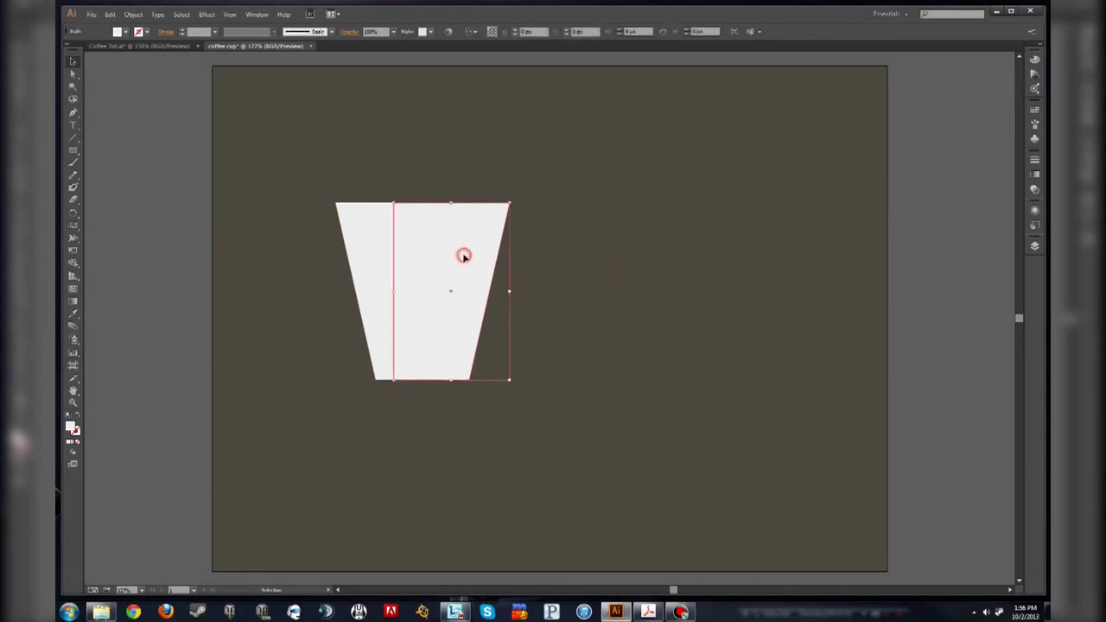
{"action": "left_click", "coordinate": [371, 252], "text": "shift"}
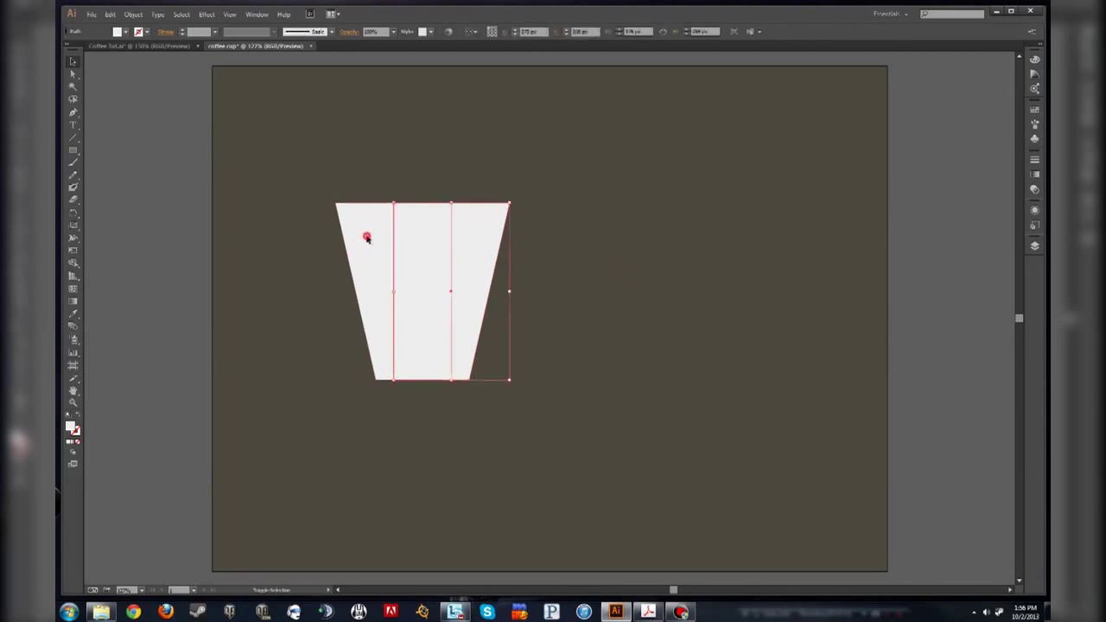
{"action": "left_click", "coordinate": [368, 235], "text": "shift"}
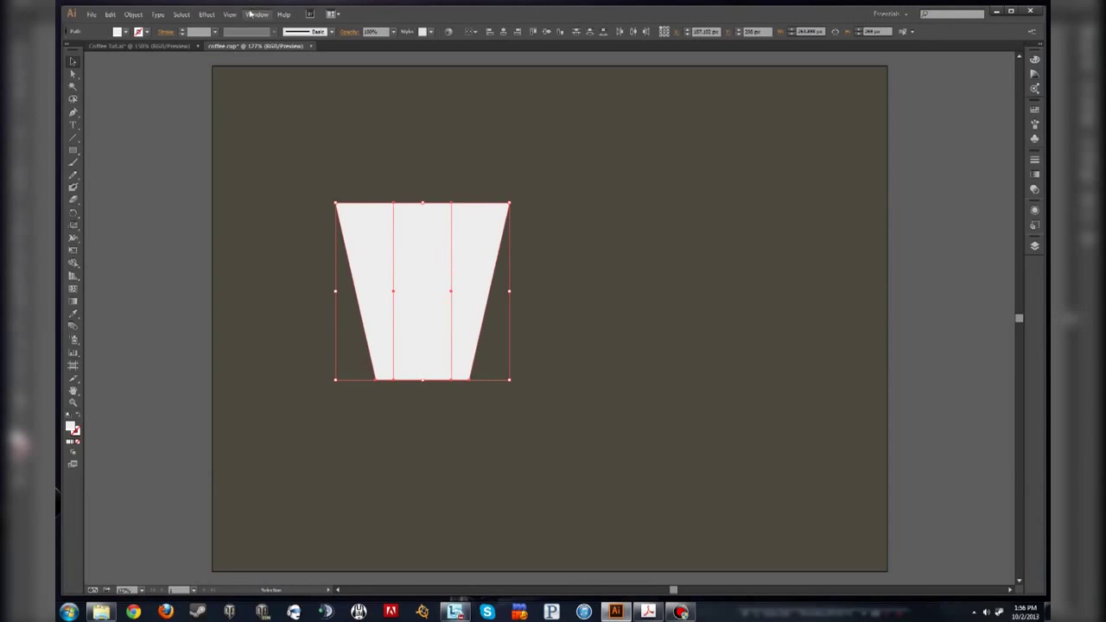
{"action": "left_click", "coordinate": [253, 15]}
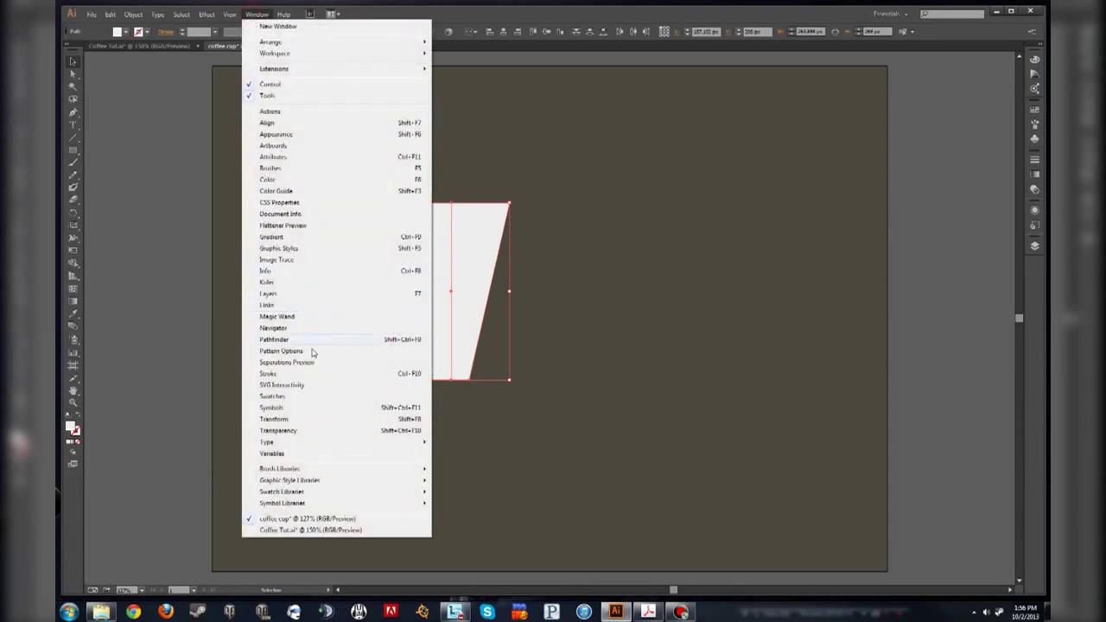
{"action": "left_click", "coordinate": [314, 341]}
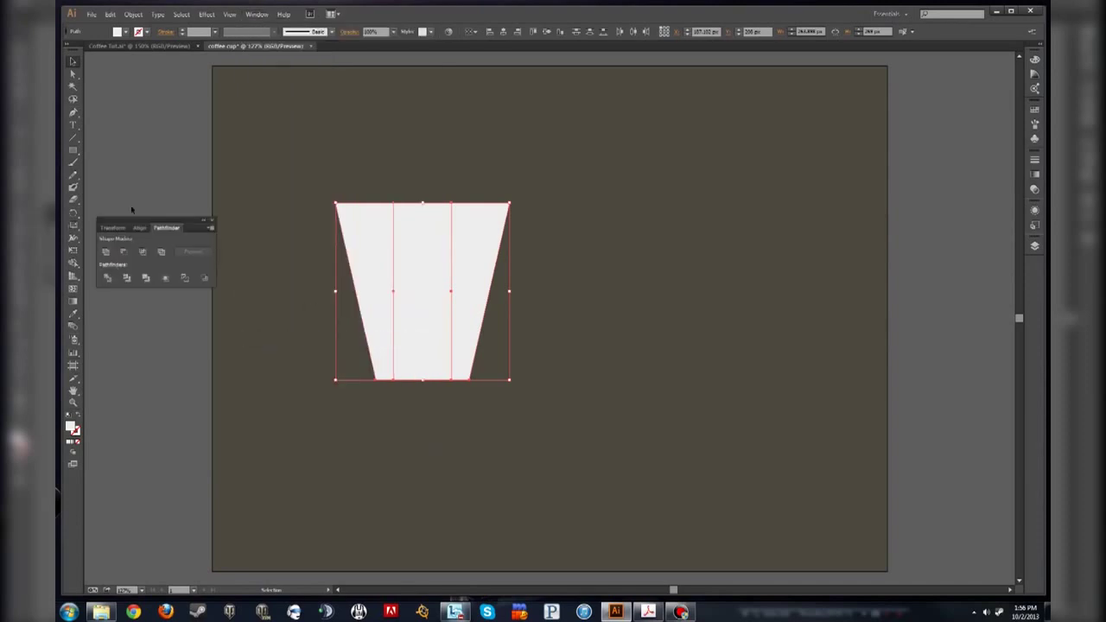
{"action": "left_click", "coordinate": [106, 253]}
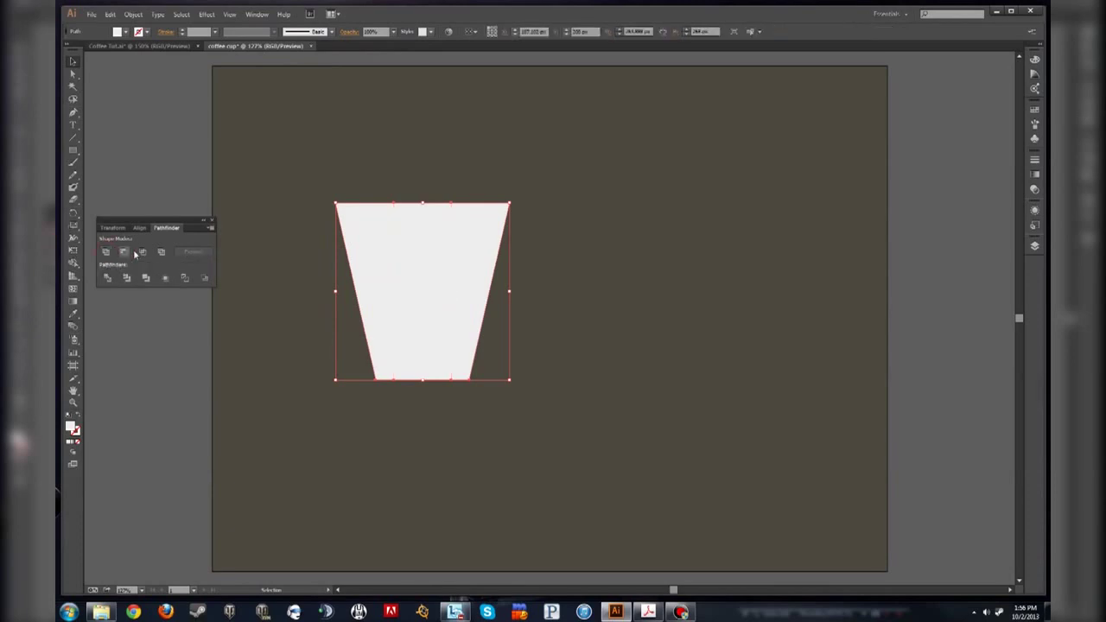
- Stretch the cup upward to about 308 px tall and move it near the centre of the artboard
{"action": "left_click", "coordinate": [553, 257]}
{"action": "left_click", "coordinate": [441, 247]}
{"action": "left_click_drag", "start_coordinate": [424, 204], "coordinate": [426, 178]}
{"action": "left_click", "coordinate": [575, 222]}
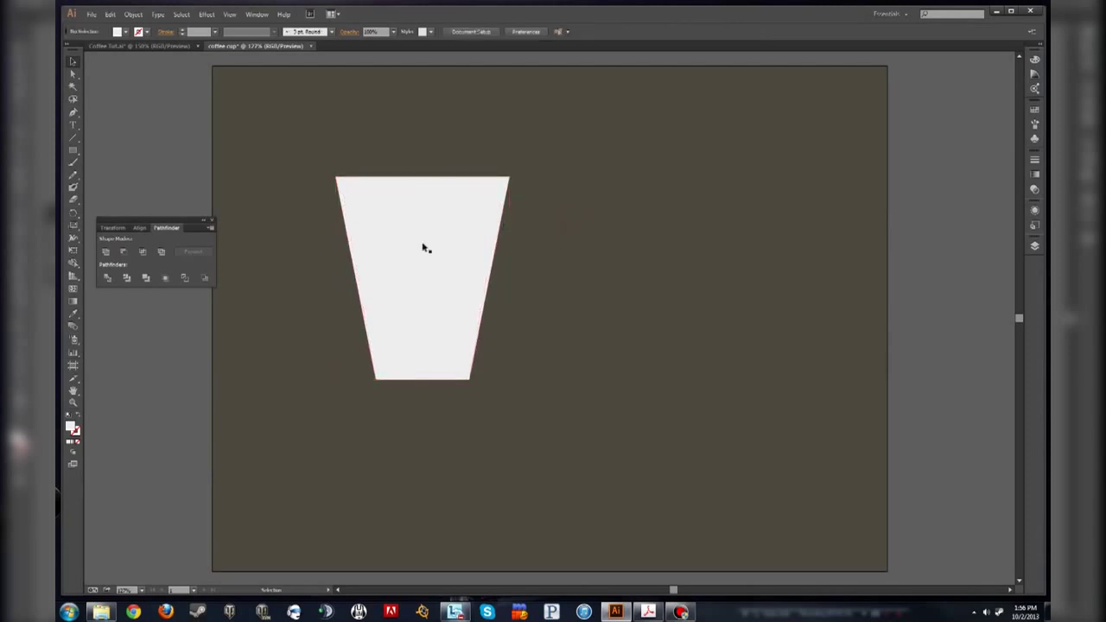
{"action": "left_click_drag", "start_coordinate": [431, 278], "coordinate": [553, 328]}
{"action": "left_click", "coordinate": [657, 331]}
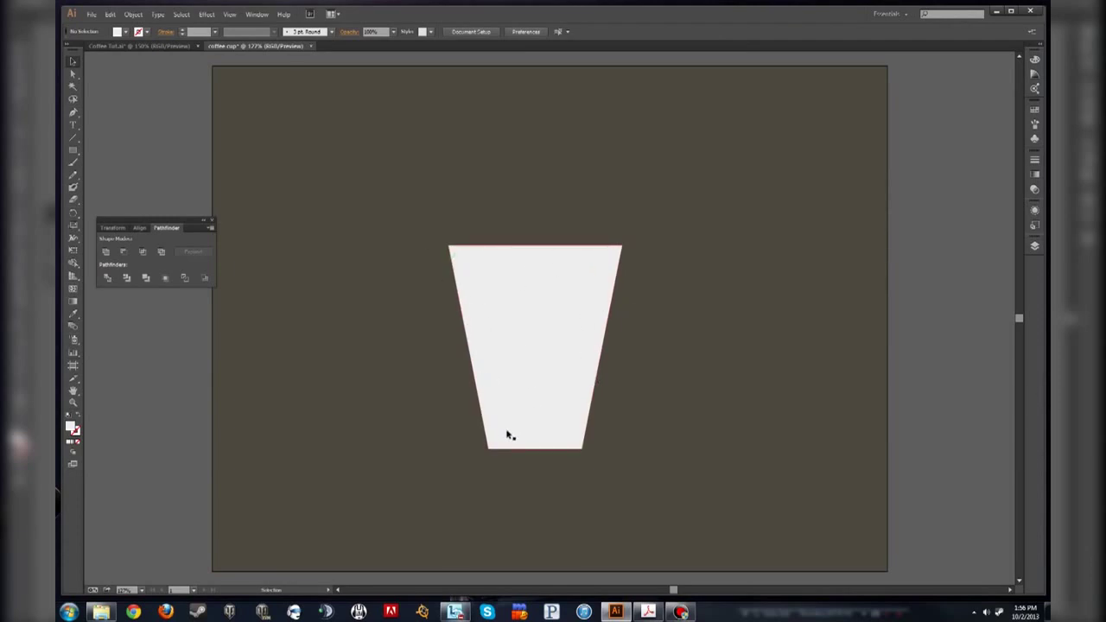
{"action": "left_click", "coordinate": [544, 398]}
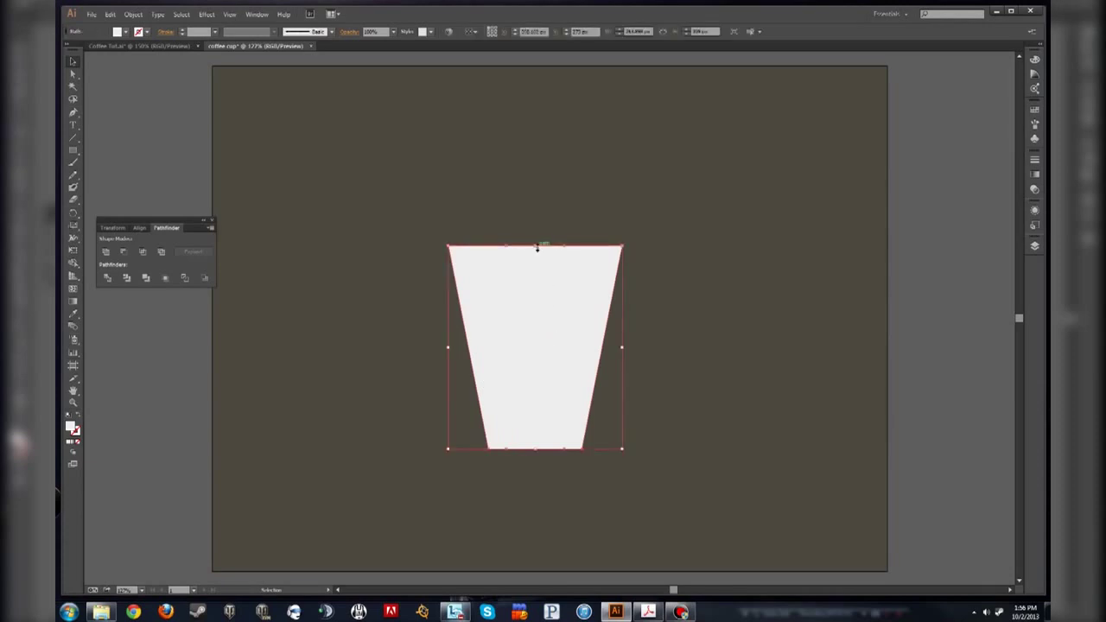
{"action": "left_click_drag", "start_coordinate": [537, 248], "coordinate": [579, 68]}
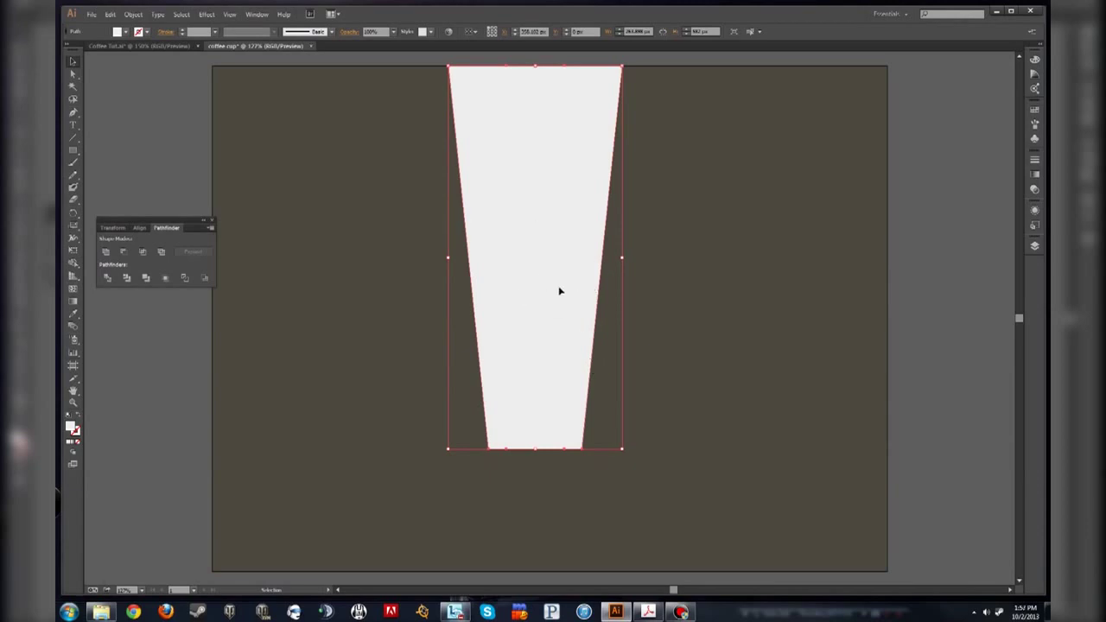
{"action": "key", "text": "a"}
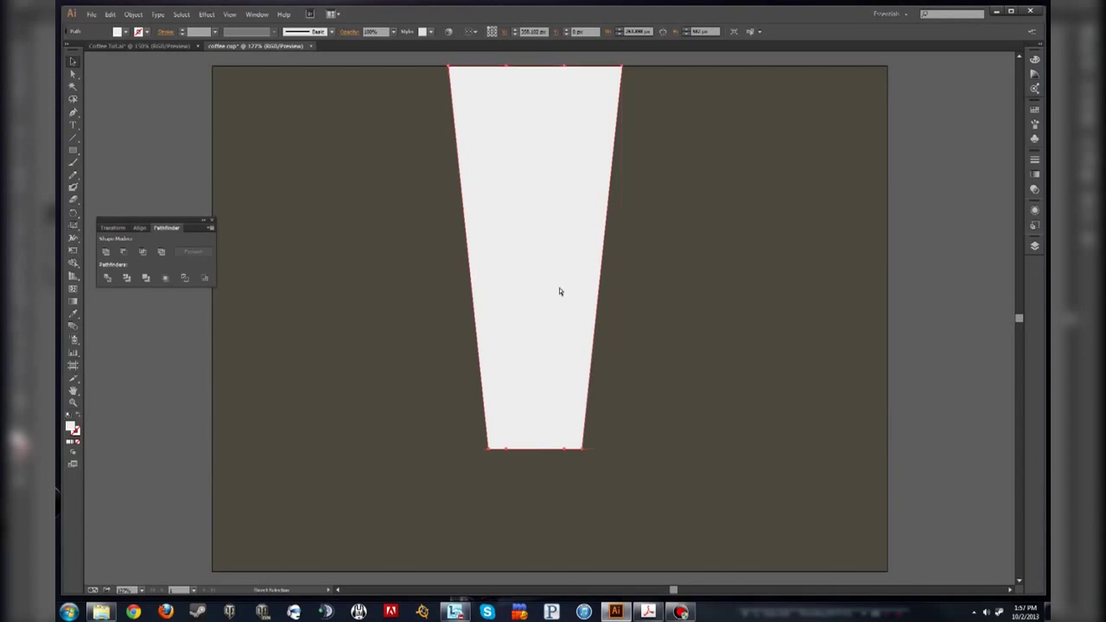
{"action": "key", "text": "ctrl+z"}
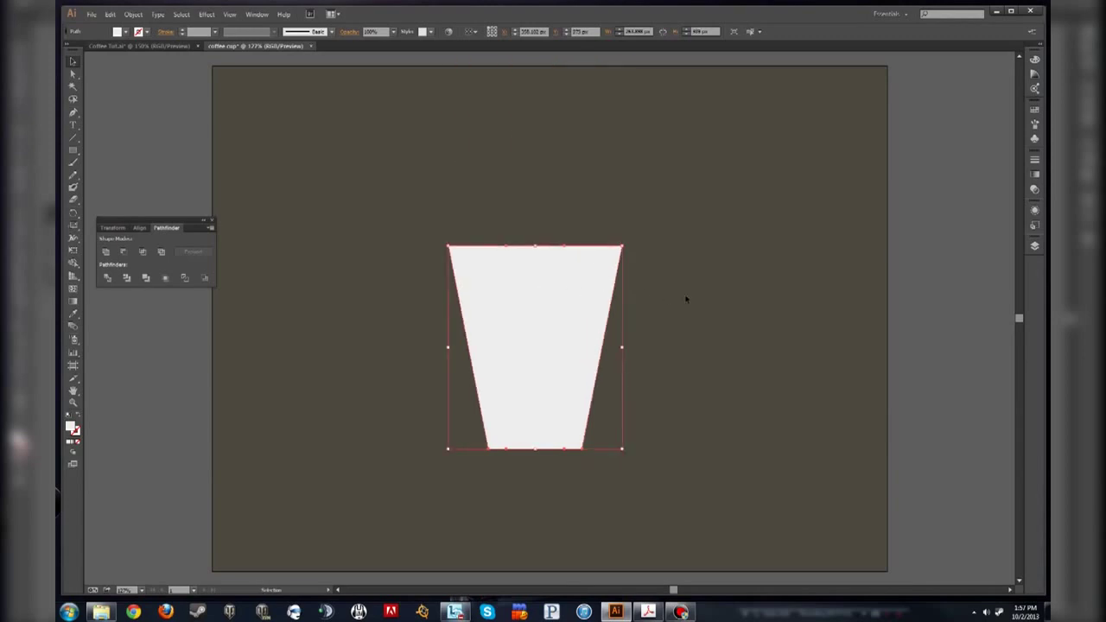
{"action": "left_click", "coordinate": [685, 298]}
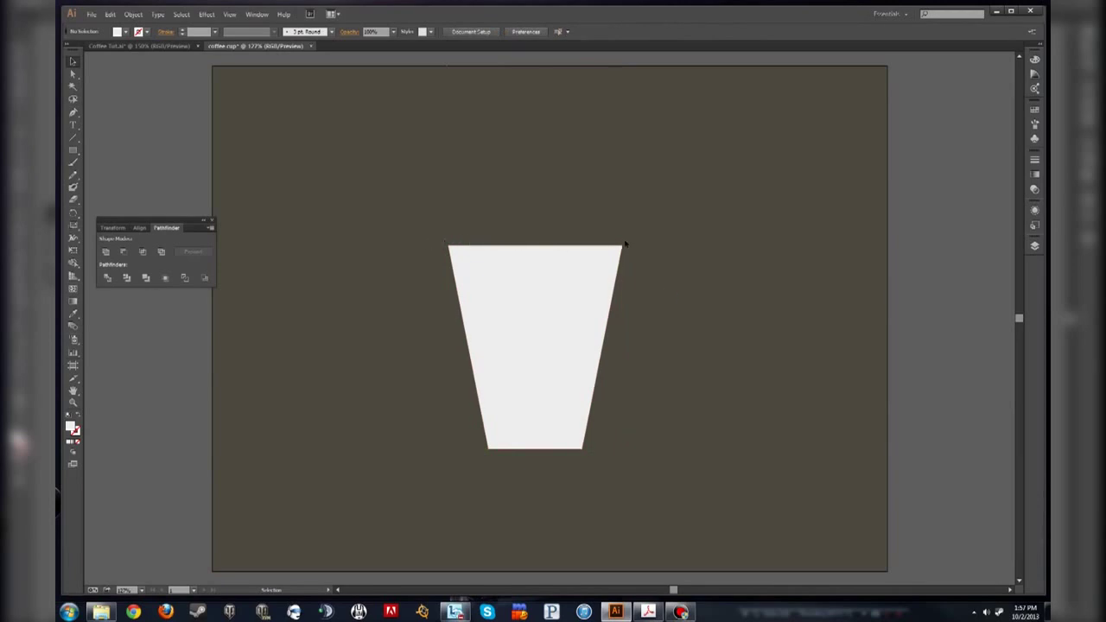
- Draw a flat lid rectangle about 153 x 30 px on the cup's top edge, from just outside its left corner to its centre
{"action": "left_click", "coordinate": [73, 150]}
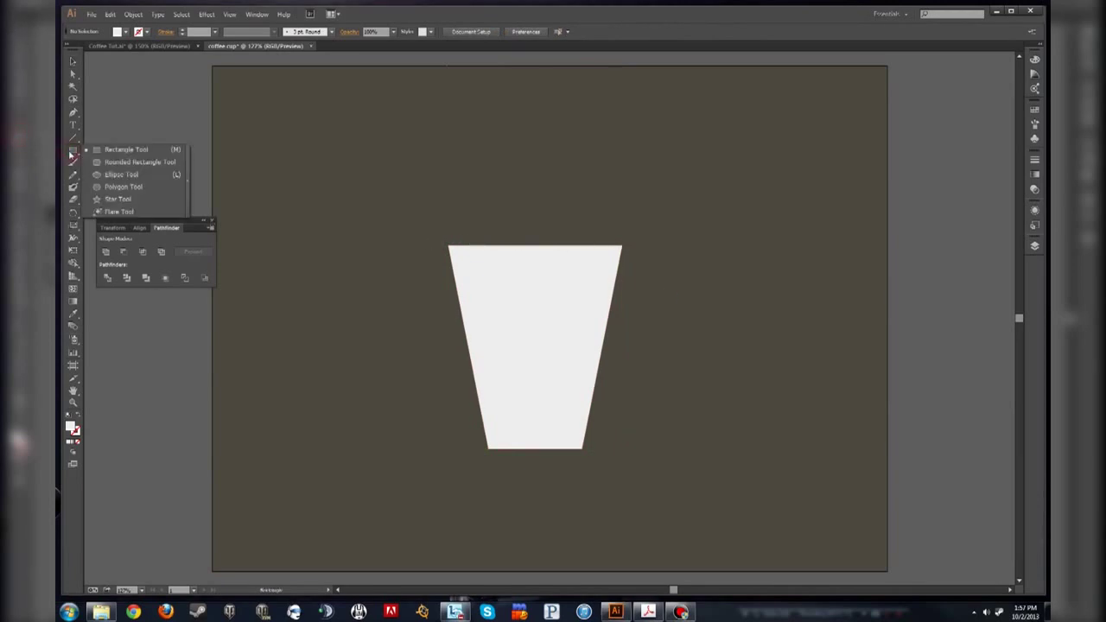
{"action": "left_click", "coordinate": [125, 149]}
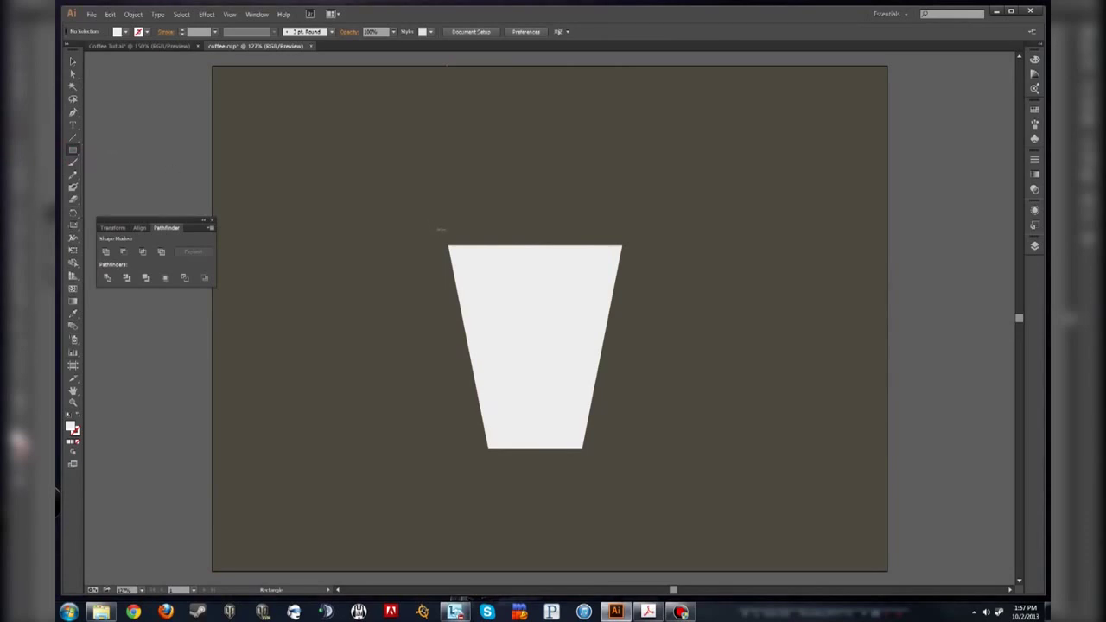
{"action": "left_click_drag", "start_coordinate": [441, 235], "coordinate": [537, 234]}
{"action": "mouse_move", "coordinate": [537, 233]}
{"action": "left_mouse_down"}
{"action": "mouse_move", "coordinate": [539, 257]}
{"action": "mouse_move", "coordinate": [535, 247]}
{"action": "left_mouse_up"}
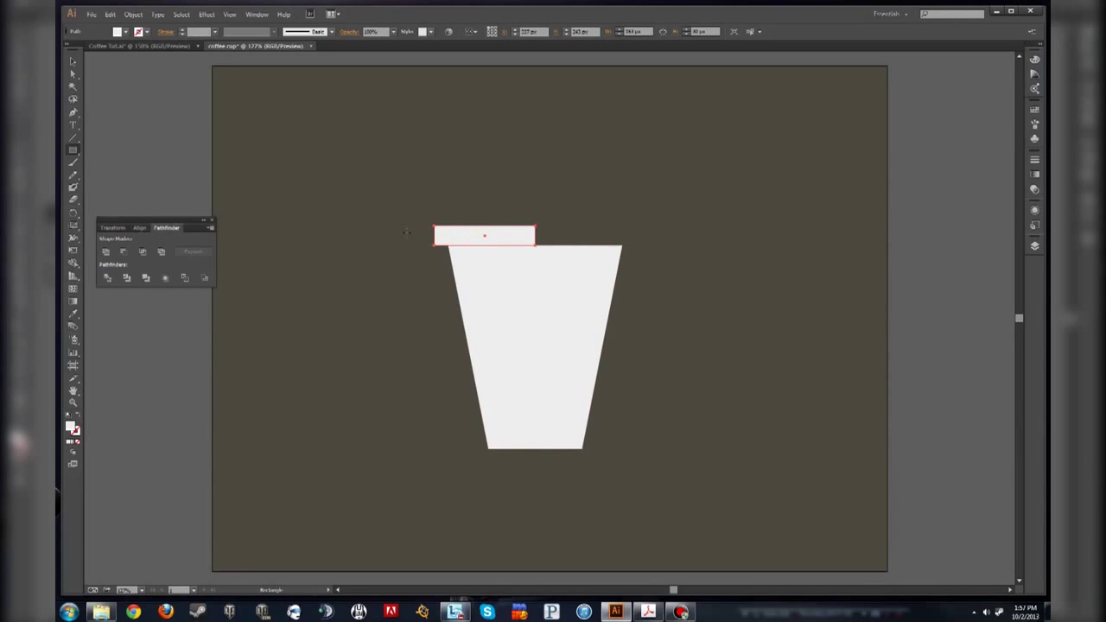
- Slant the lid rectangle's outer end by moving only its top-left anchor point inward to about X 348 px
{"action": "key", "text": "a"}
{"action": "left_click", "coordinate": [167, 190]}
{"action": "left_click_drag", "start_coordinate": [433, 231], "coordinate": [445, 229]}
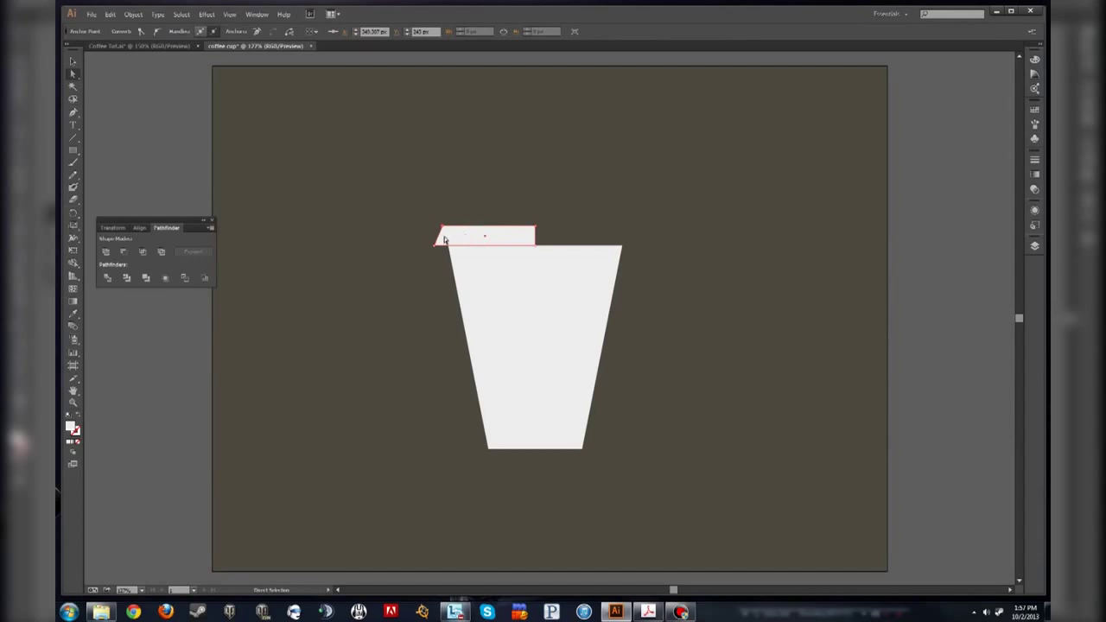
- Create a mirrored copy of the slanted lid half, reflected about the vertical axis
{"action": "key", "text": "v"}
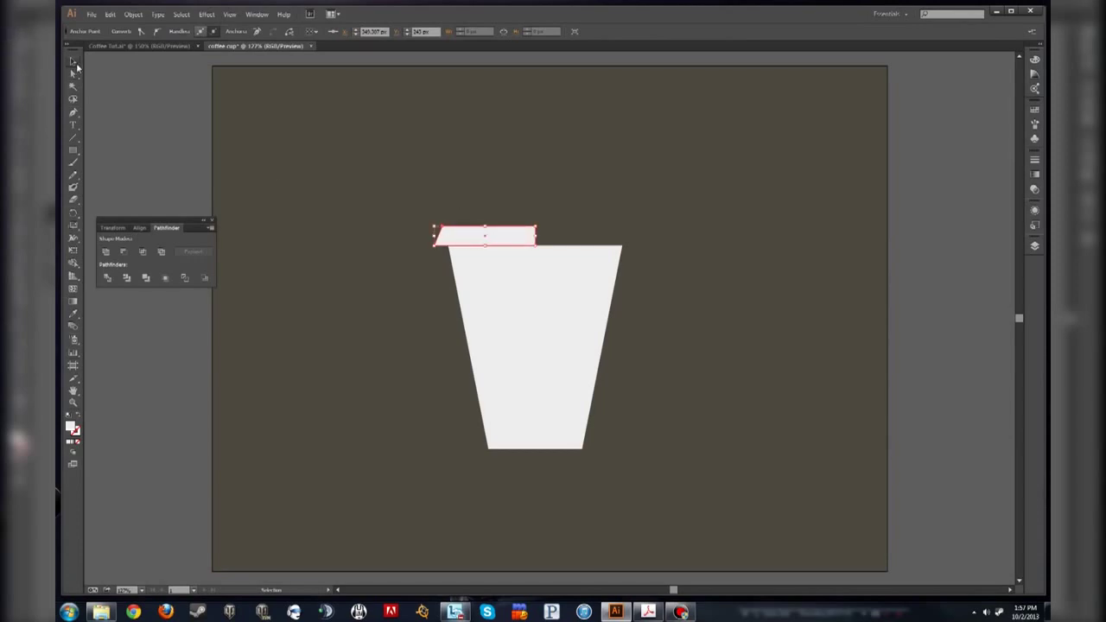
{"action": "left_click", "coordinate": [302, 383]}
{"action": "left_click", "coordinate": [480, 239]}
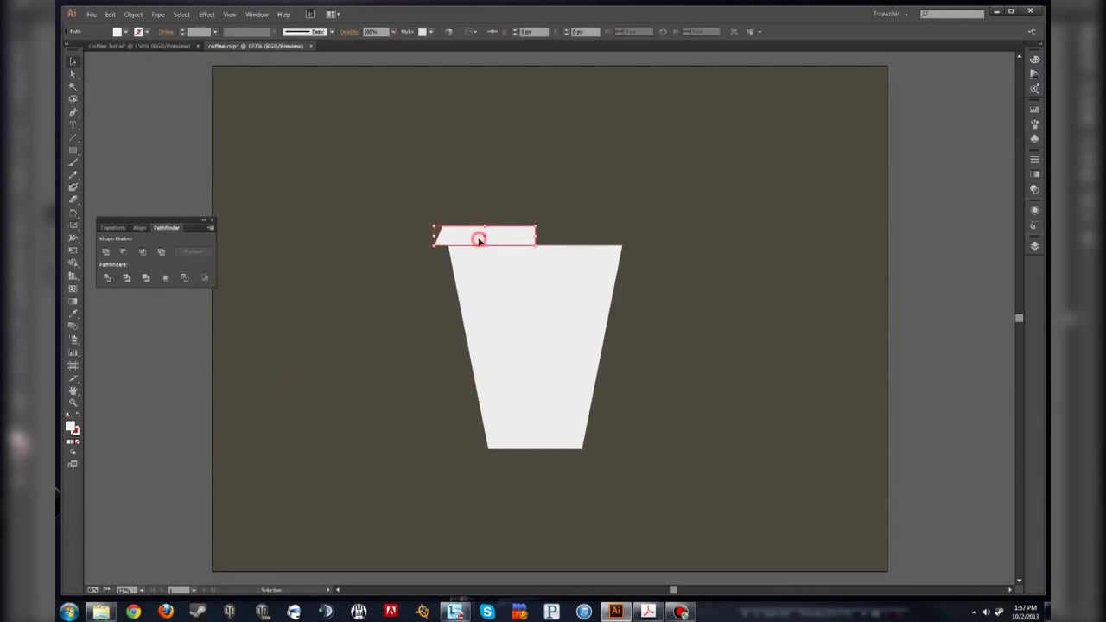
{"action": "right_click", "coordinate": [477, 241]}
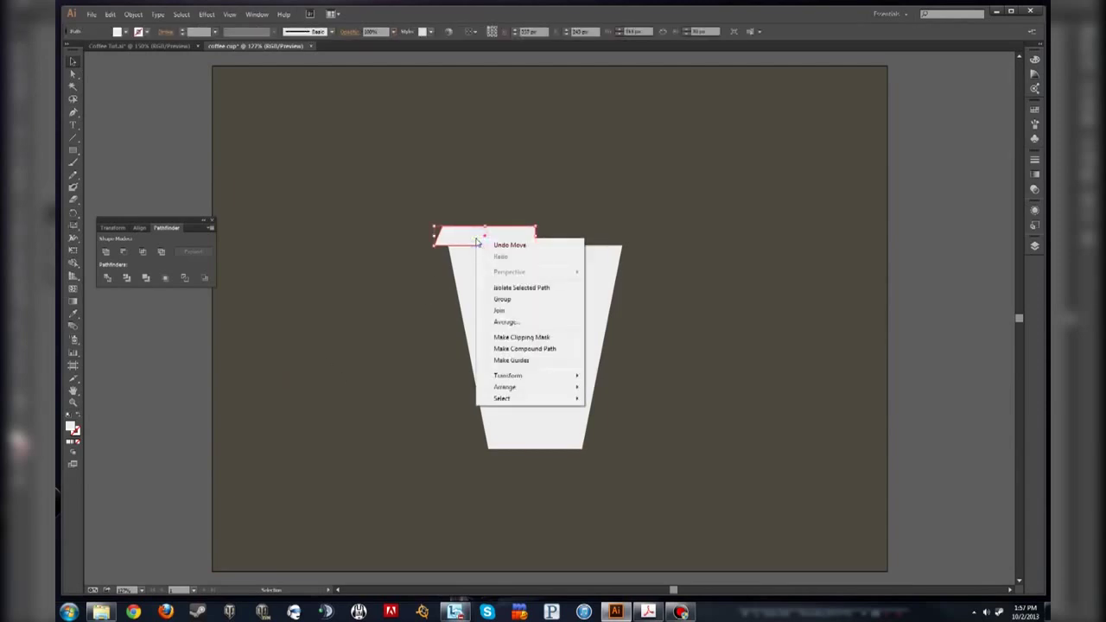
{"action": "mouse_move", "coordinate": [536, 378]}
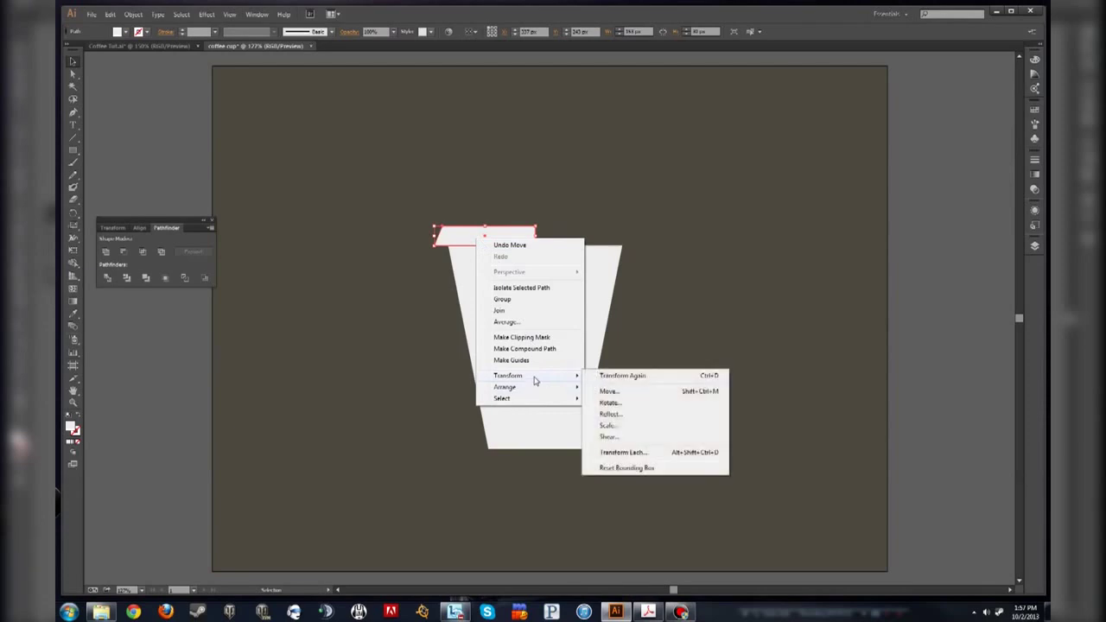
{"action": "left_click", "coordinate": [619, 415]}
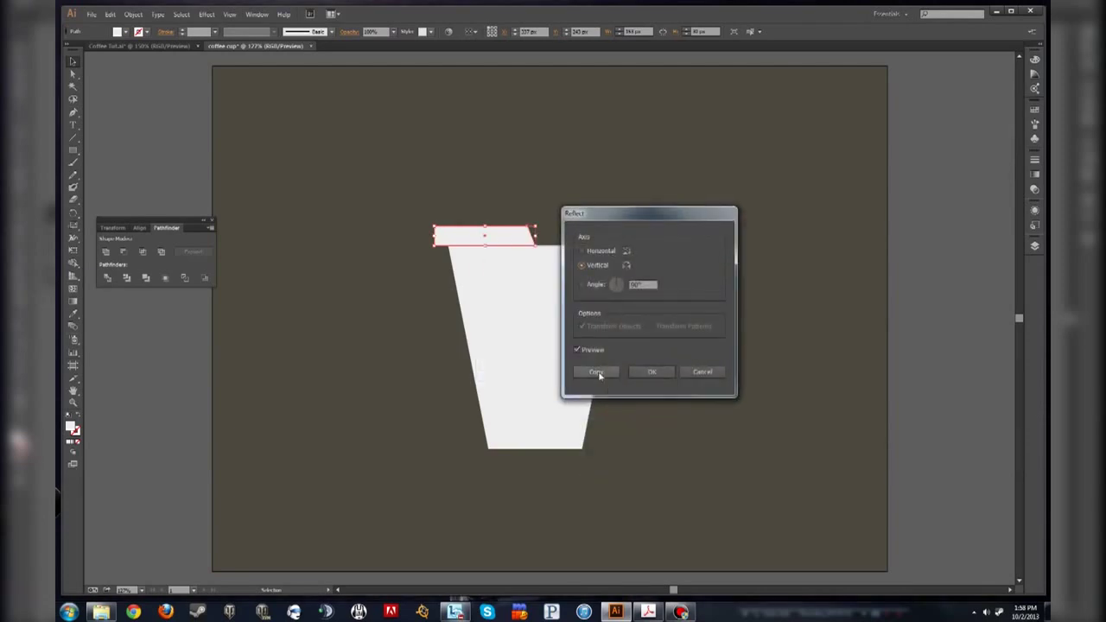
{"action": "left_click", "coordinate": [596, 373]}
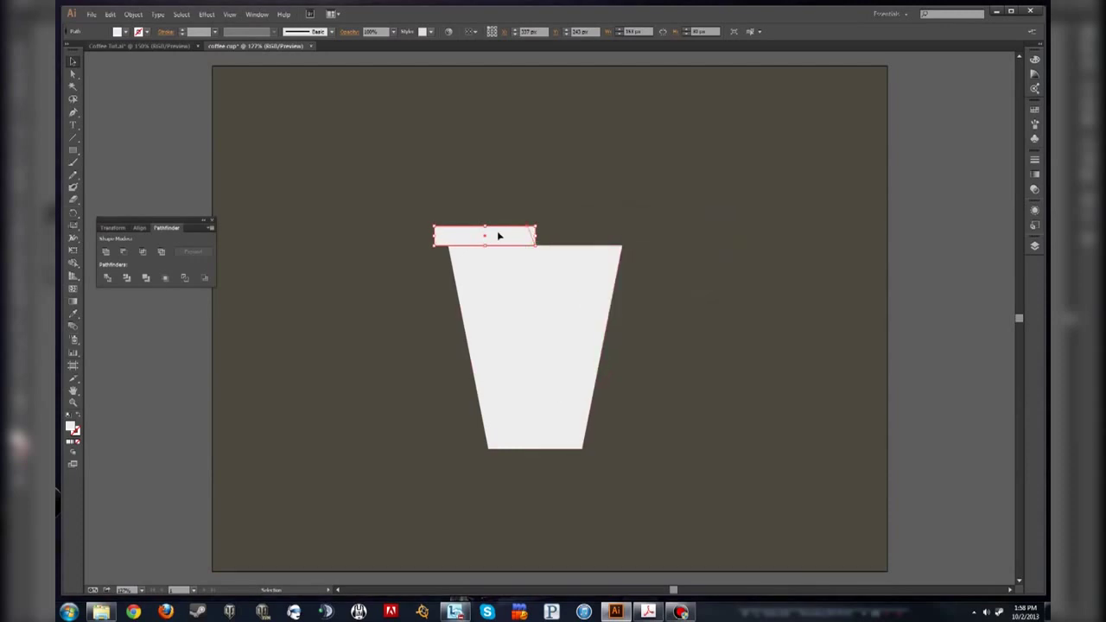
- Move the mirrored lid half horizontally to about X 490 px, flush against the original's straight end, and select both halves
{"action": "left_click_drag", "start_coordinate": [495, 233], "coordinate": [637, 230]}
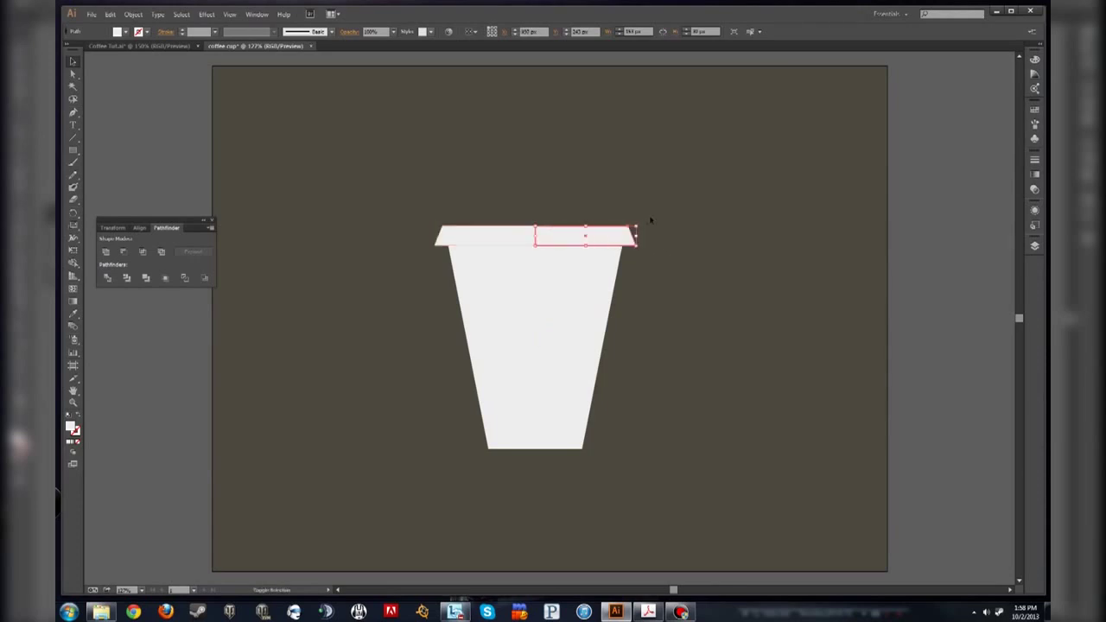
{"action": "left_click", "coordinate": [507, 240], "text": "shift"}
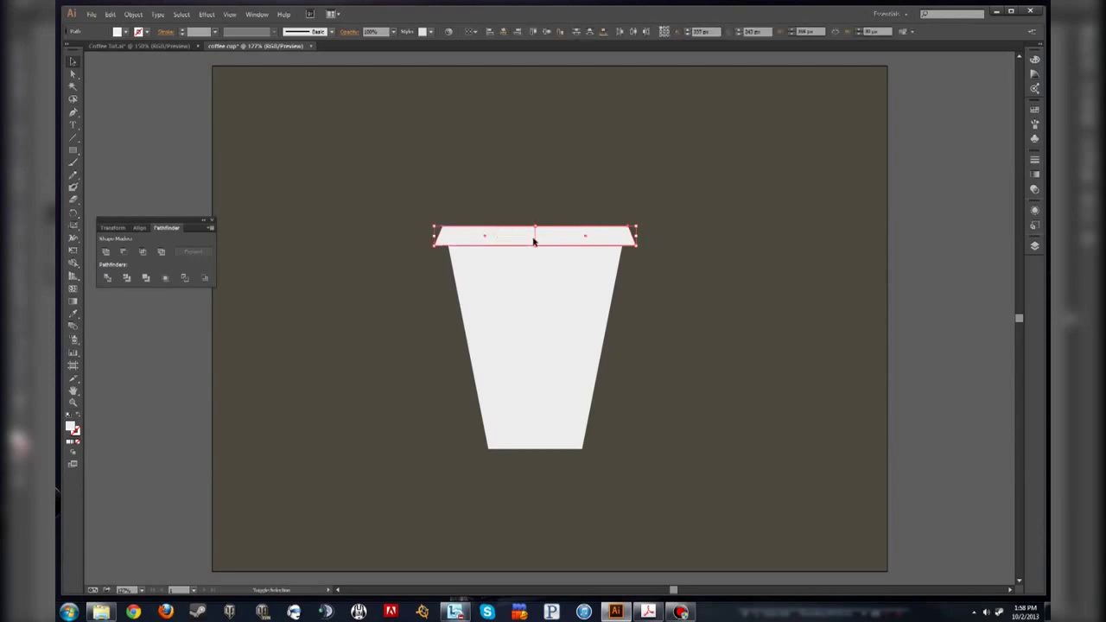
- Unite the two slanted lid halves into one shape and centre it horizontally with the cup body
{"action": "left_click", "coordinate": [105, 252]}
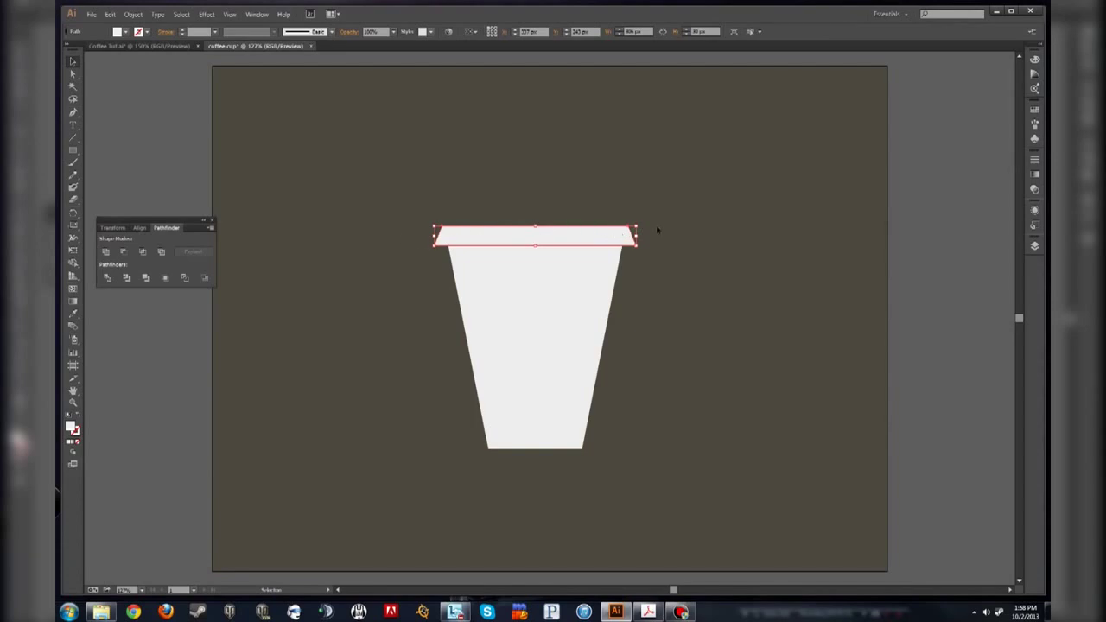
{"action": "left_click", "coordinate": [547, 299], "text": "shift"}
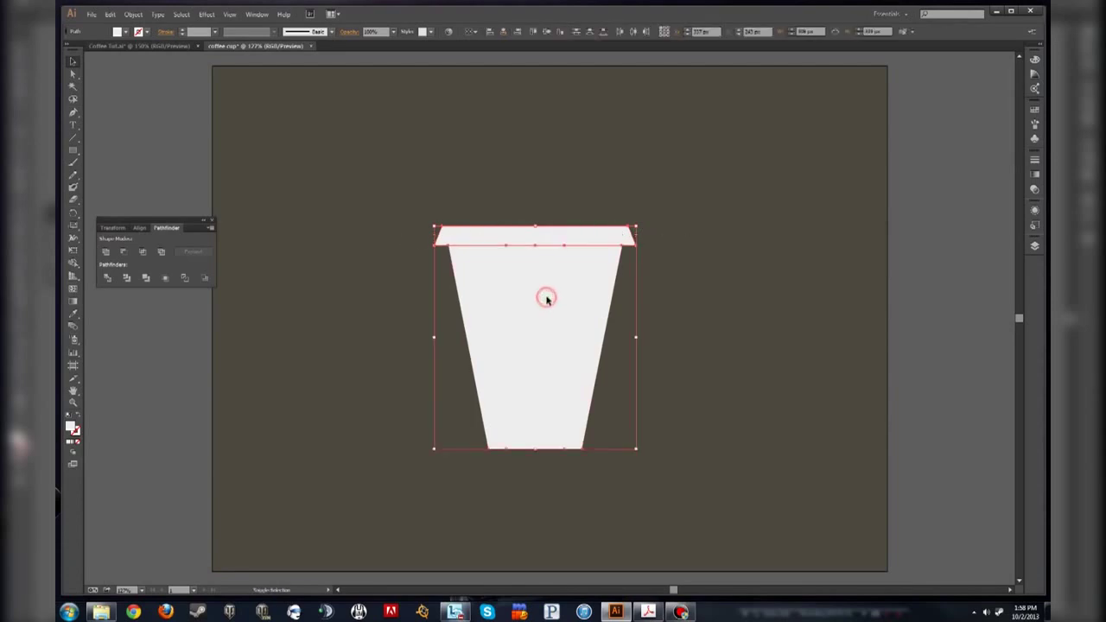
{"action": "left_click", "coordinate": [503, 32]}
{"action": "left_click", "coordinate": [580, 178]}
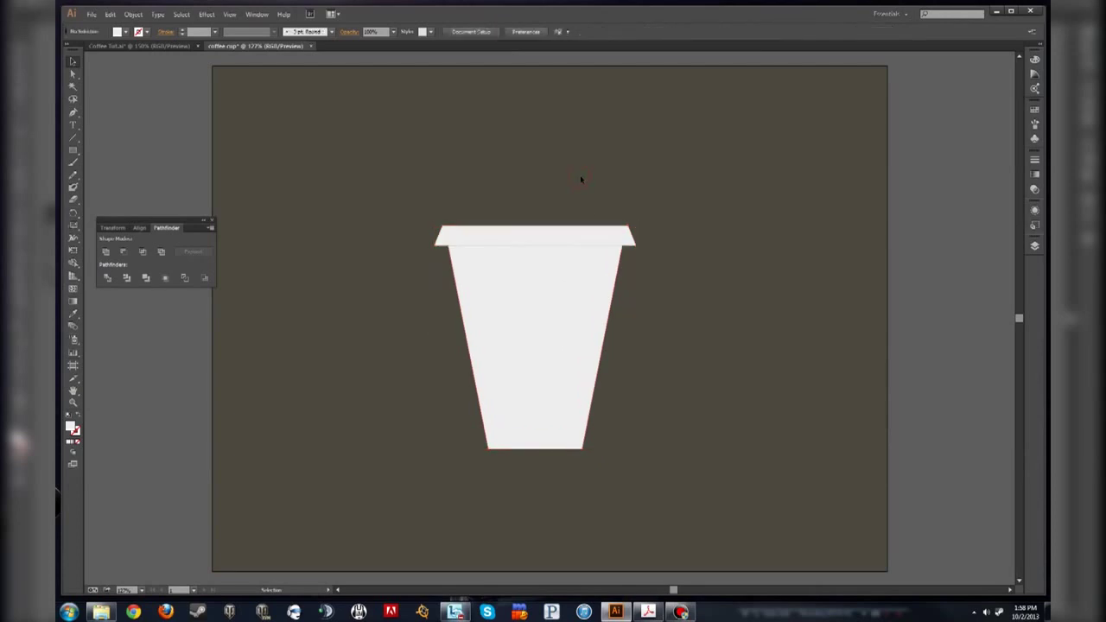
{"action": "left_click", "coordinate": [575, 316]}
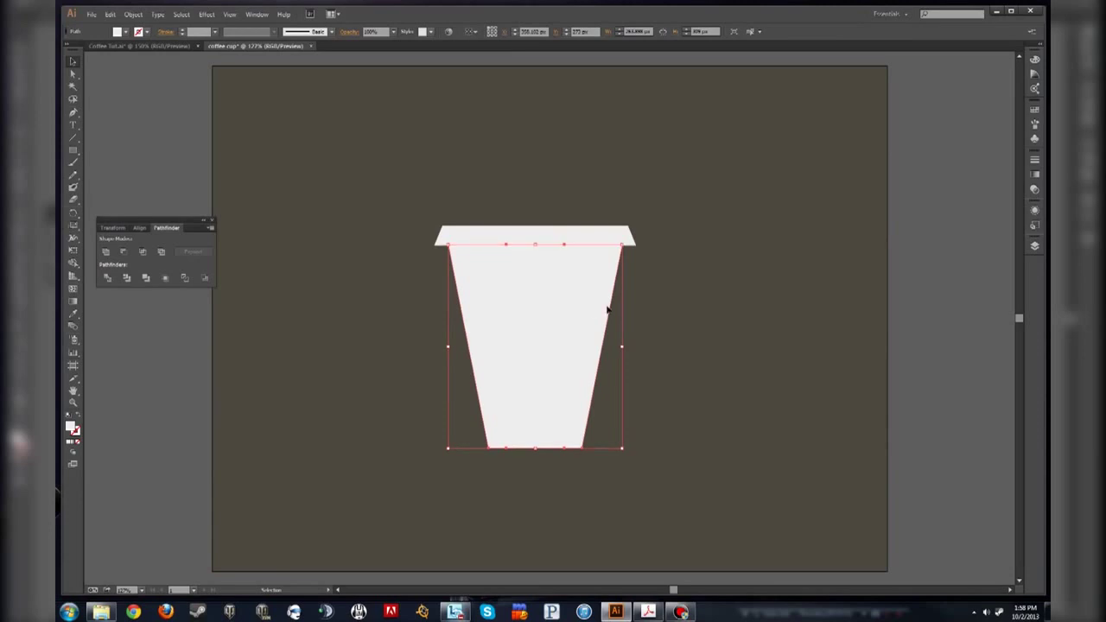
{"action": "left_click", "coordinate": [714, 290]}
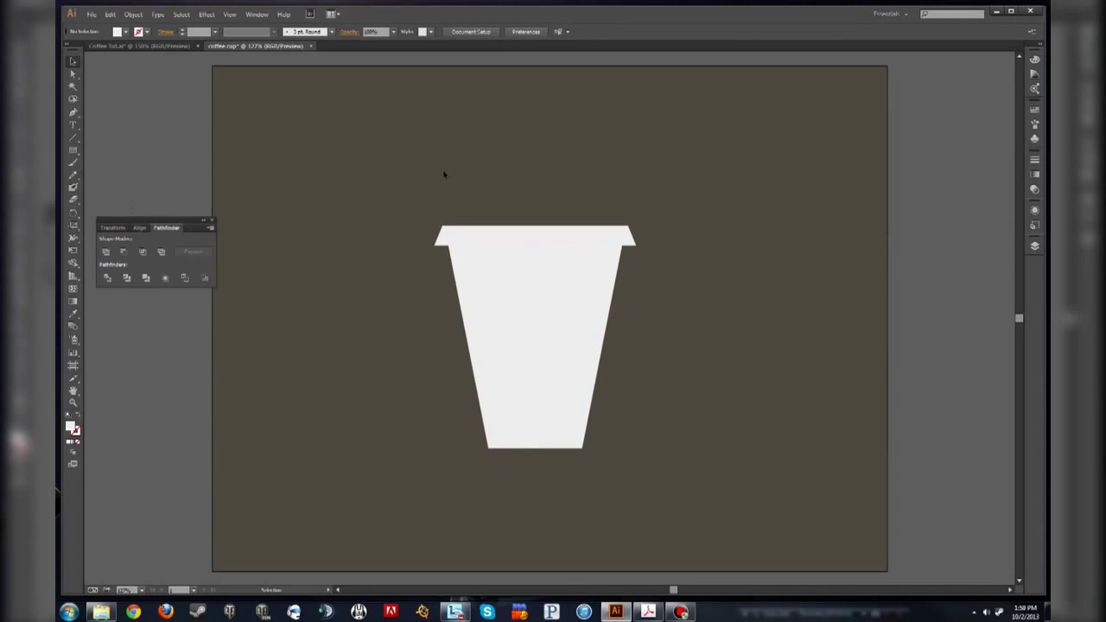
- Draw a rectangle about 123 x 31 px on the lid's top edge, ending near its centre, and slant its outer end by moving its top-left anchor inward
{"action": "key", "text": "m"}
{"action": "left_click_drag", "start_coordinate": [453, 202], "coordinate": [532, 226]}
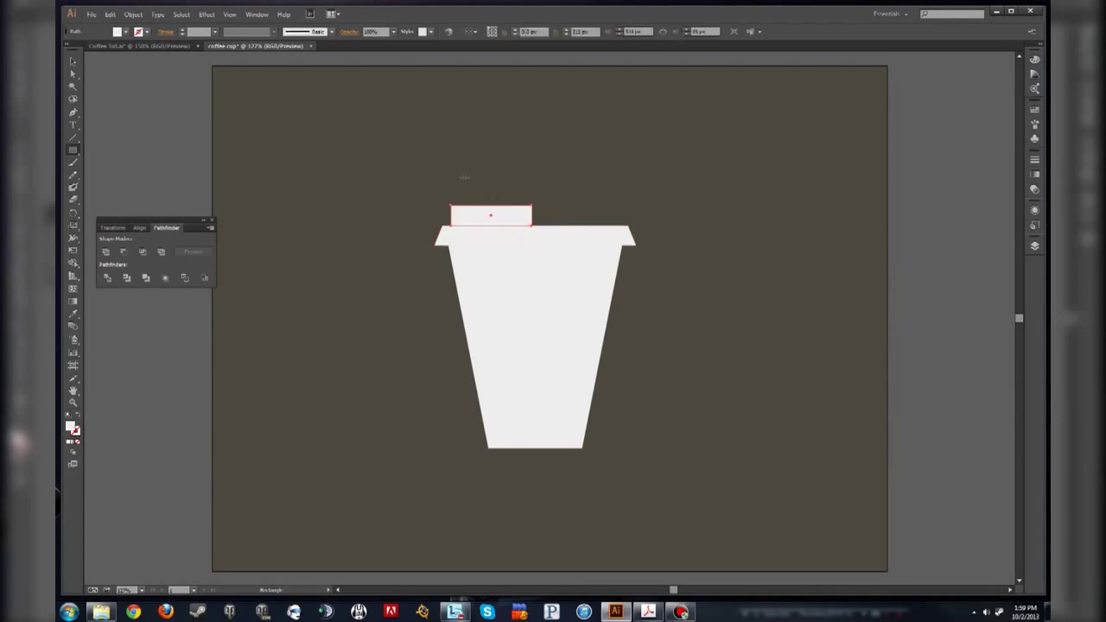
{"action": "key", "text": "a"}
{"action": "left_click", "coordinate": [403, 186]}
{"action": "left_click_drag", "start_coordinate": [450, 205], "coordinate": [467, 210]}
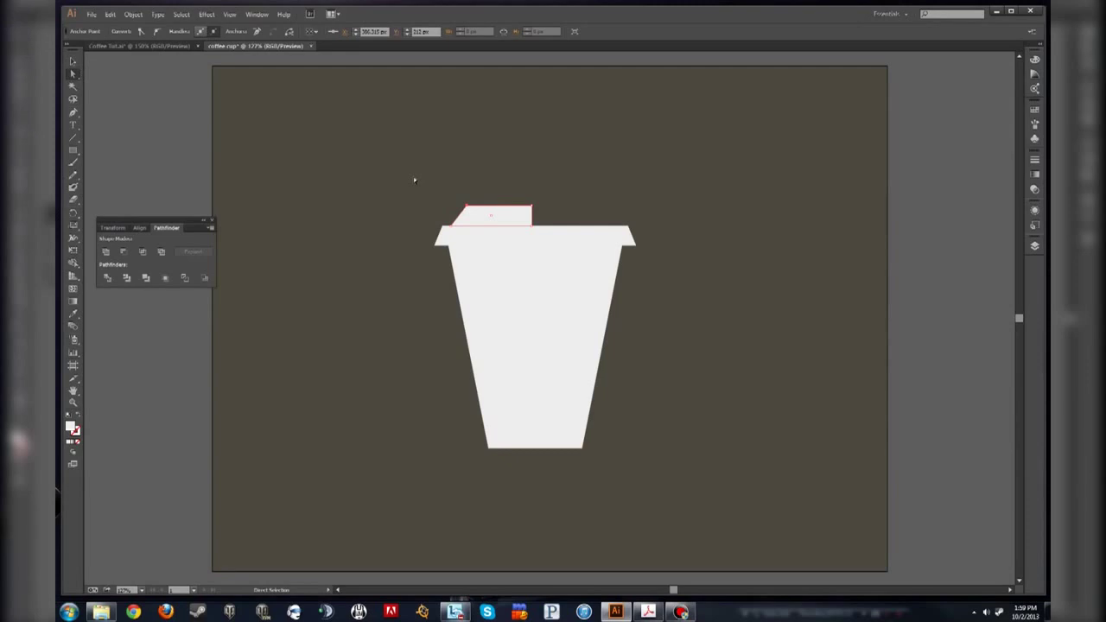
- Create a mirrored copy of the upper lid half, reflected about the vertical axis
{"action": "key", "text": "v"}
{"action": "left_click", "coordinate": [495, 211]}
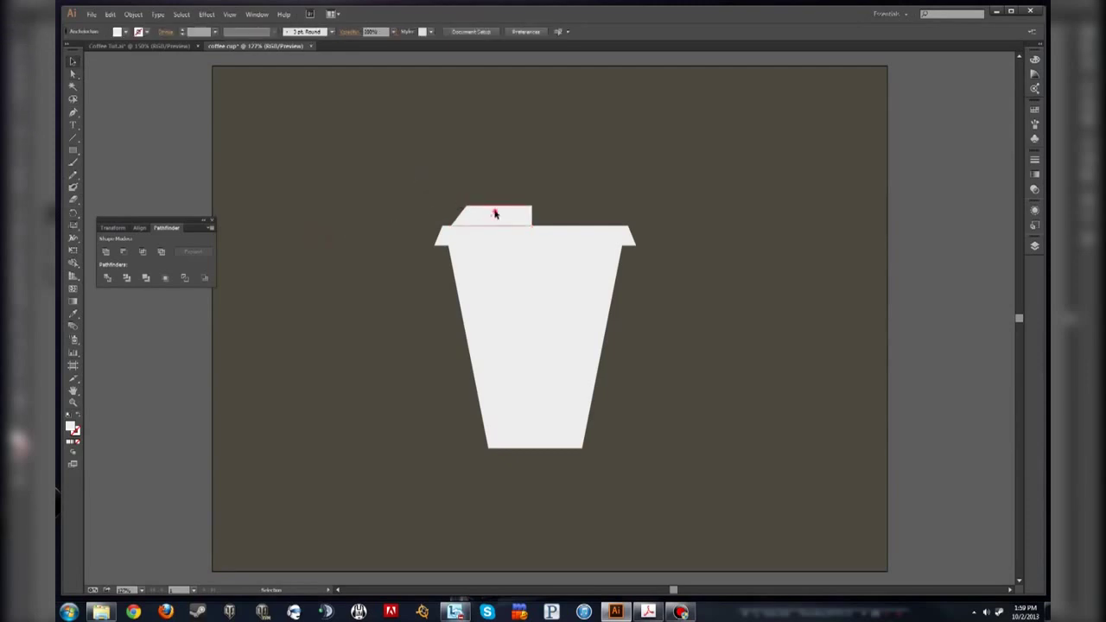
{"action": "right_click", "coordinate": [509, 215]}
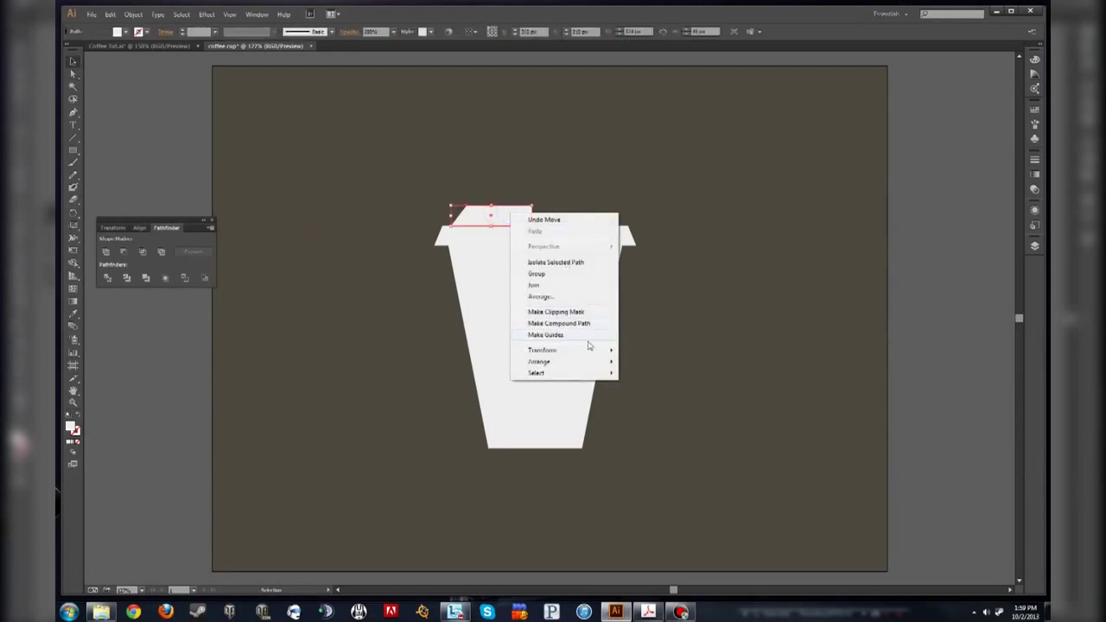
{"action": "mouse_move", "coordinate": [583, 353]}
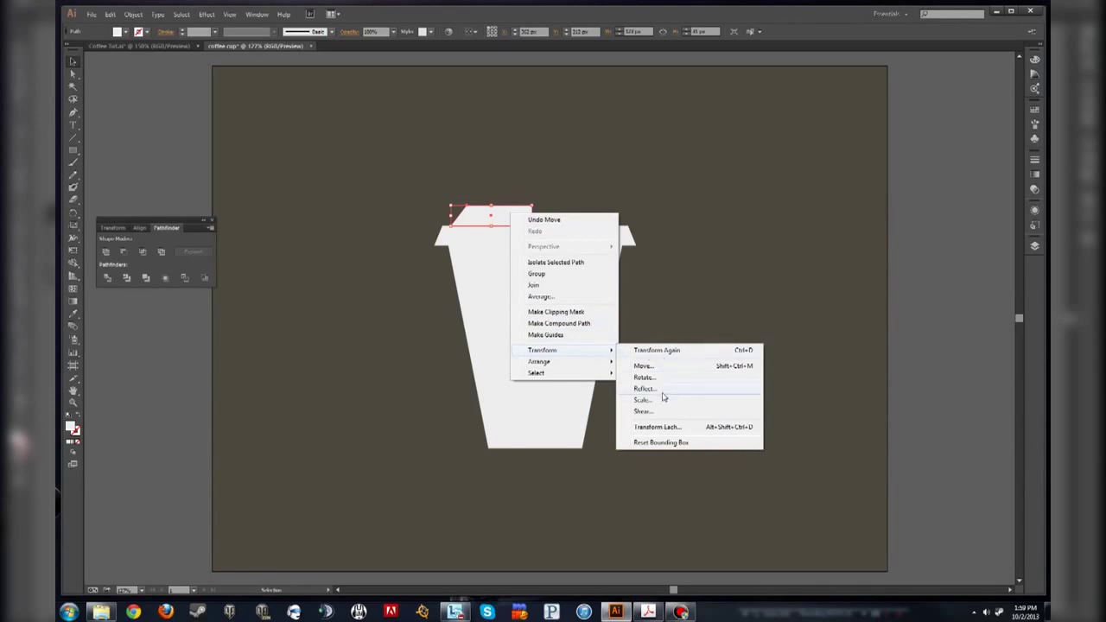
{"action": "left_click", "coordinate": [662, 390]}
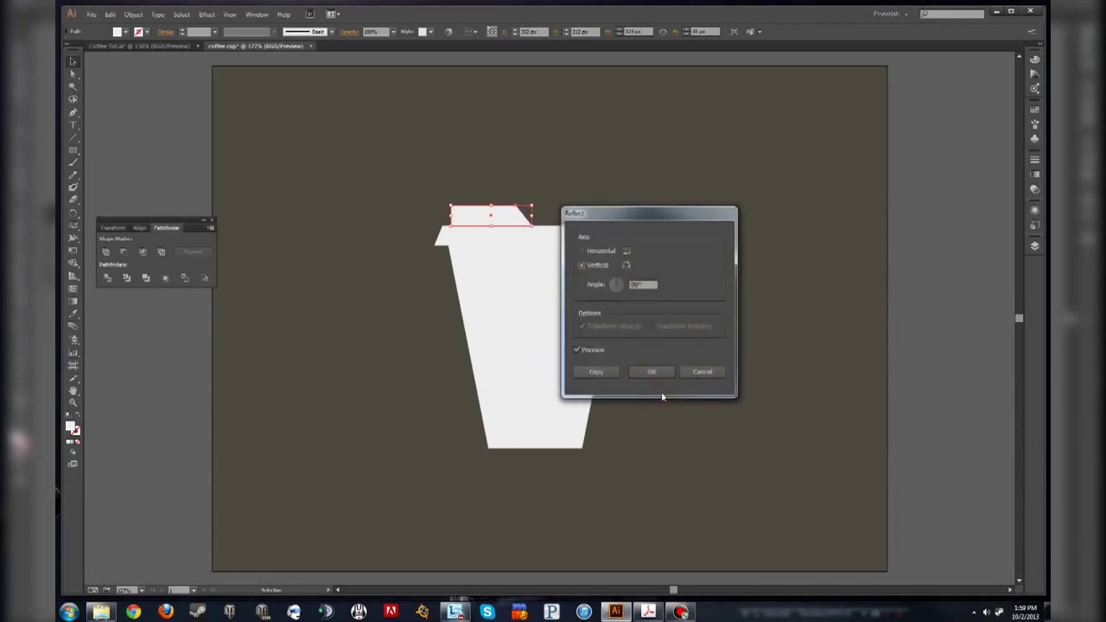
{"action": "left_click", "coordinate": [604, 373]}
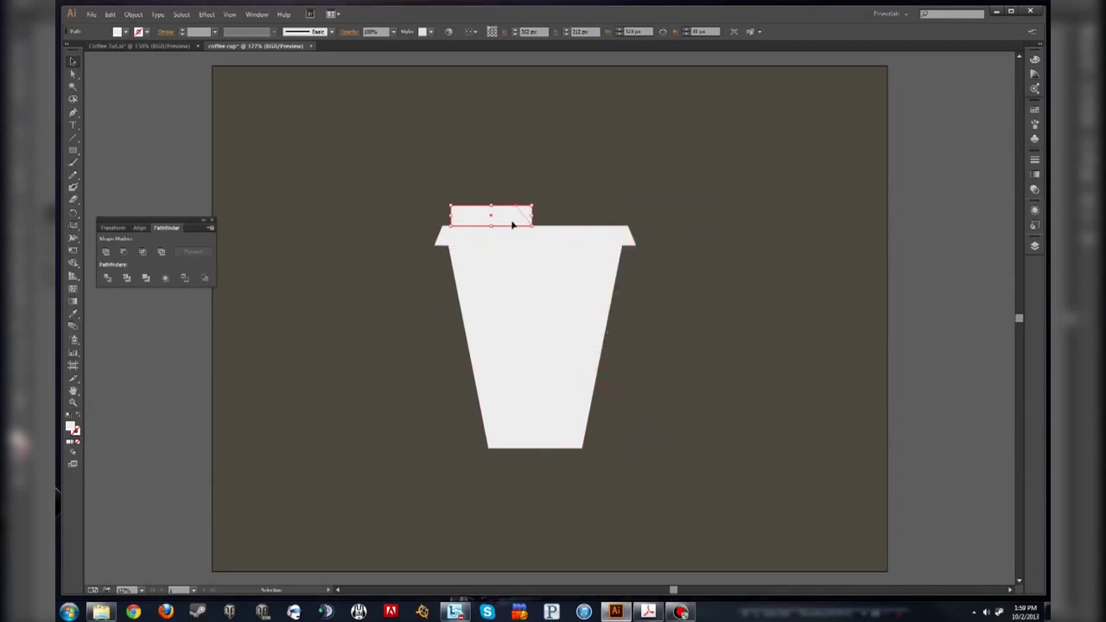
- Move the mirrored upper lid half flush against the original's straight end and unite both halves into one shape
{"action": "left_click_drag", "start_coordinate": [504, 218], "coordinate": [585, 215]}
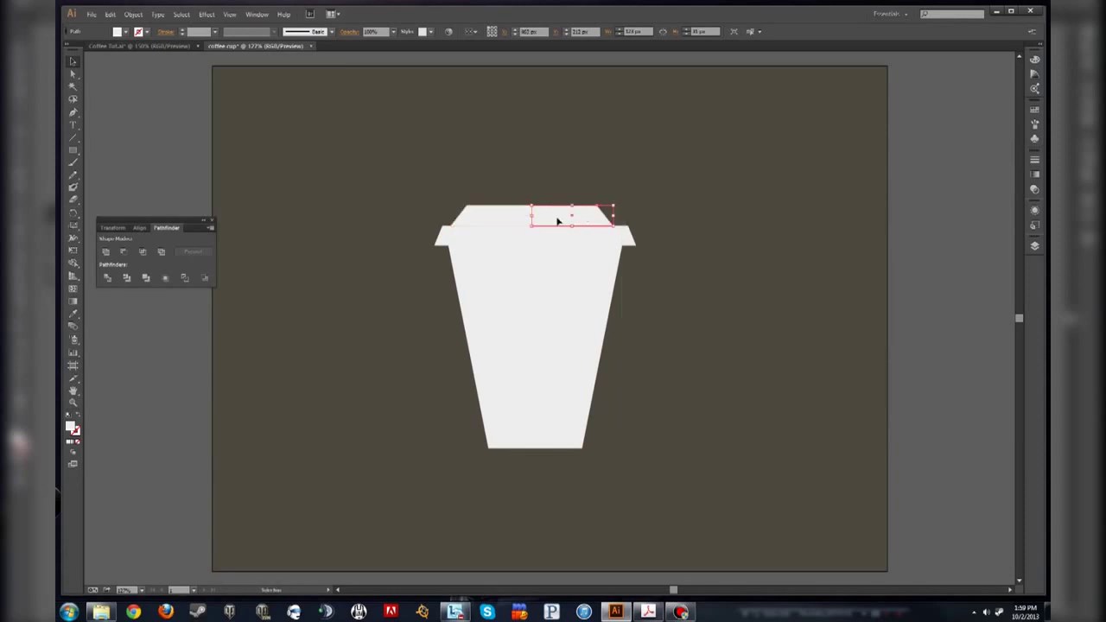
{"action": "left_click", "coordinate": [760, 273]}
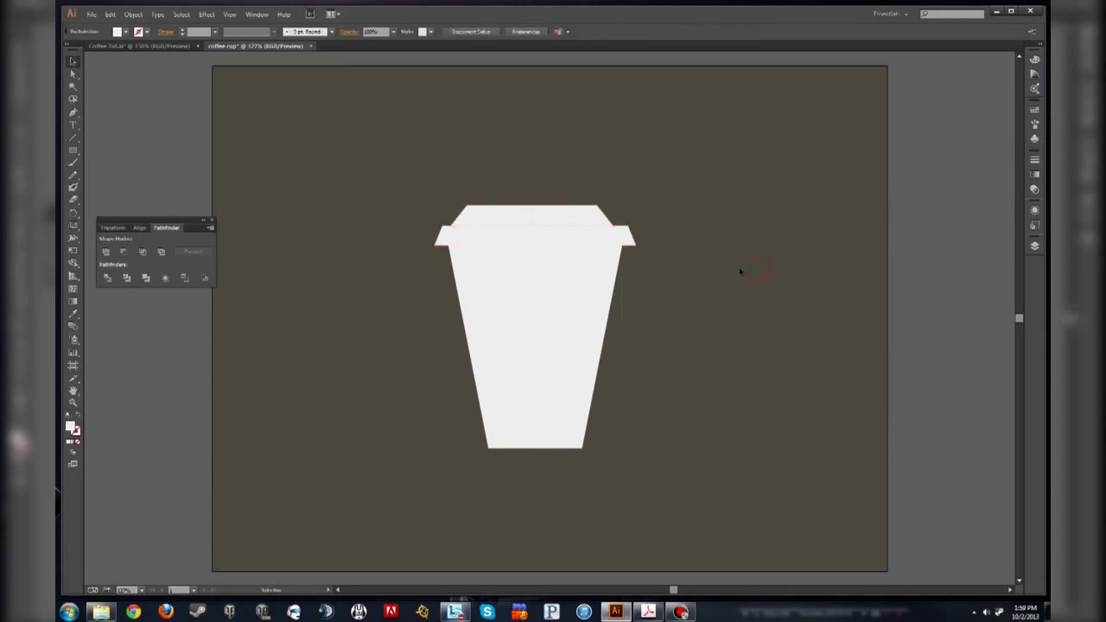
{"action": "left_click", "coordinate": [562, 222]}
{"action": "left_click", "coordinate": [488, 214], "text": "shift"}
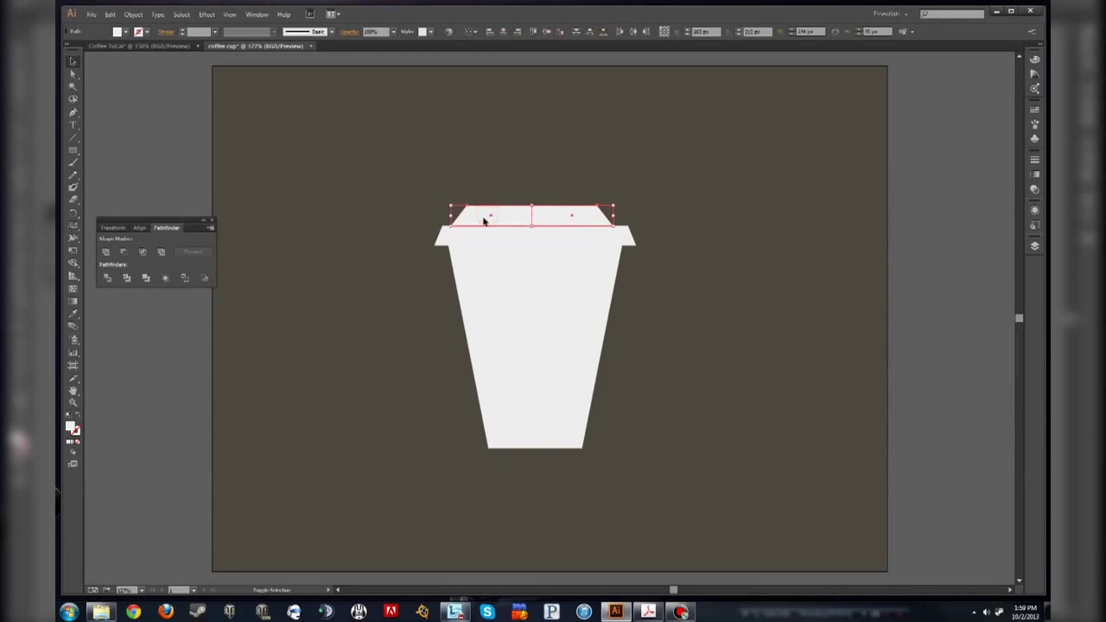
{"action": "left_click", "coordinate": [106, 252]}
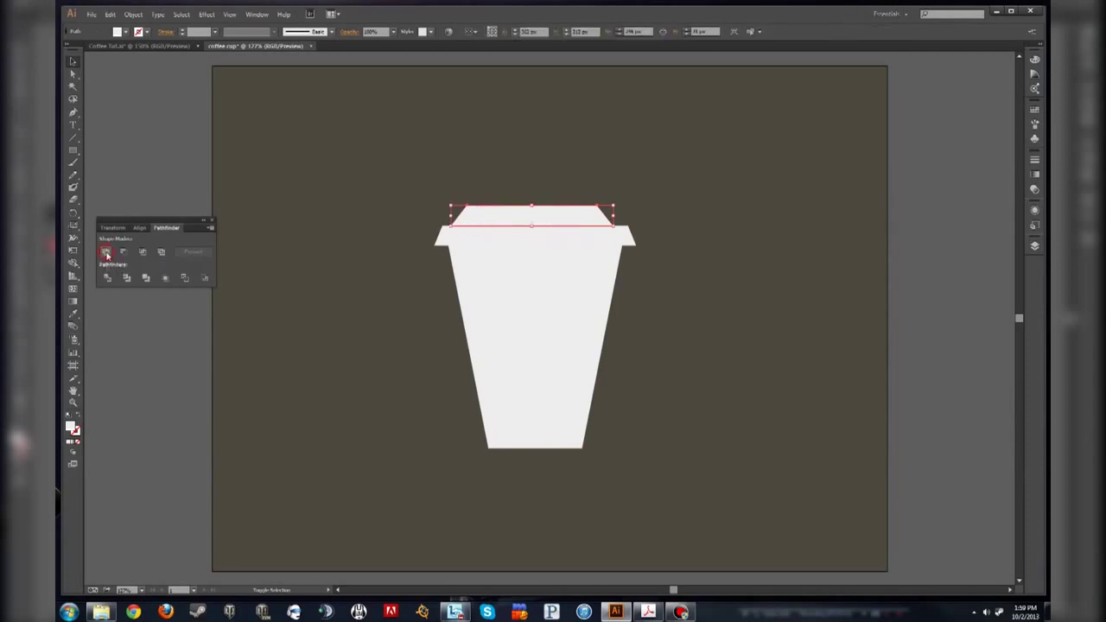
{"action": "left_click", "coordinate": [322, 301]}
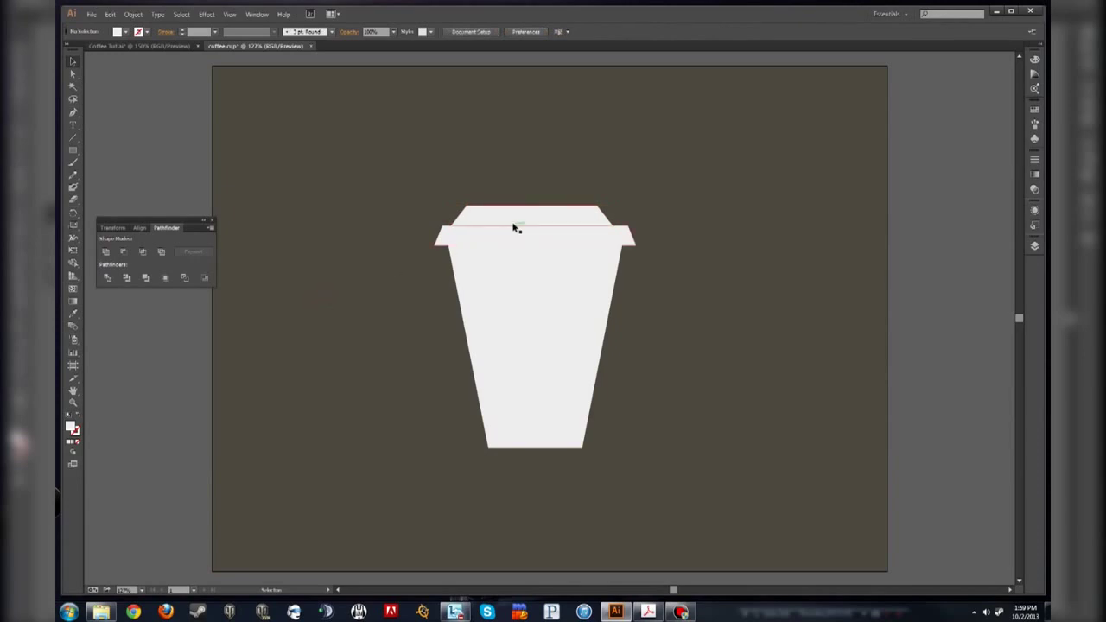
- Stretch the upper lid shape upward to a height of about 41 px, keeping its lower edge on the lid band
{"action": "left_click", "coordinate": [533, 213]}
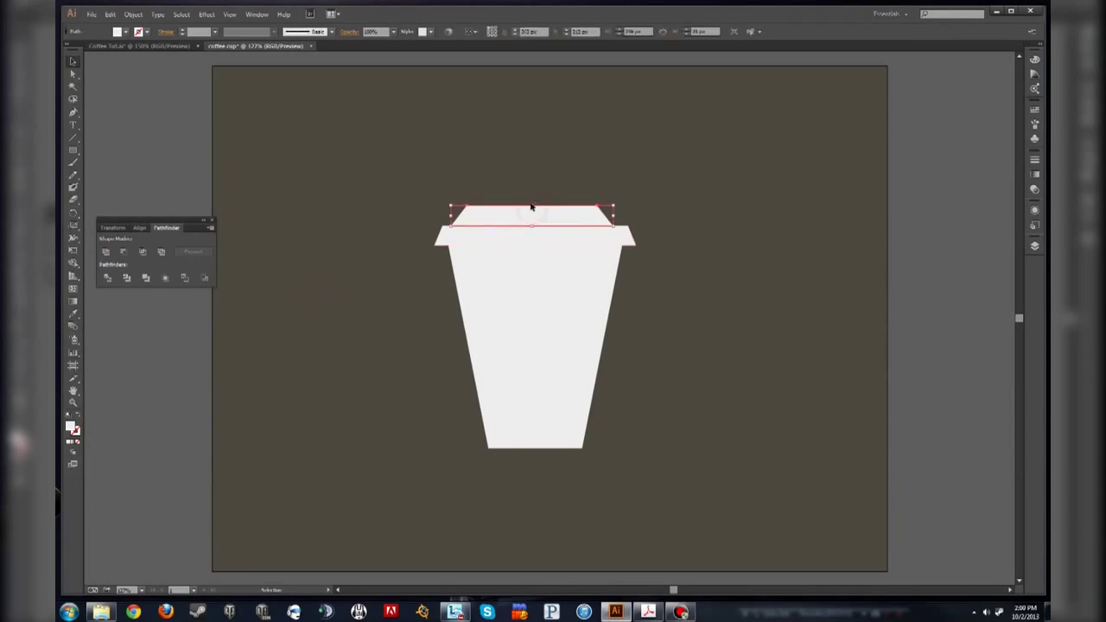
{"action": "left_click_drag", "start_coordinate": [533, 208], "coordinate": [533, 202]}
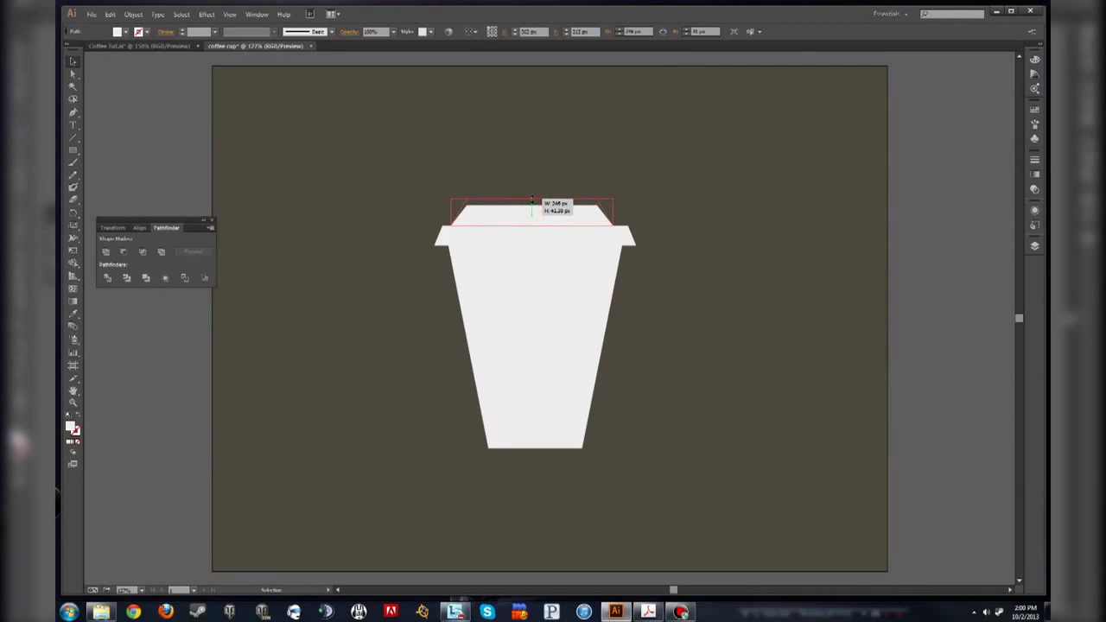
{"action": "left_click", "coordinate": [724, 205]}
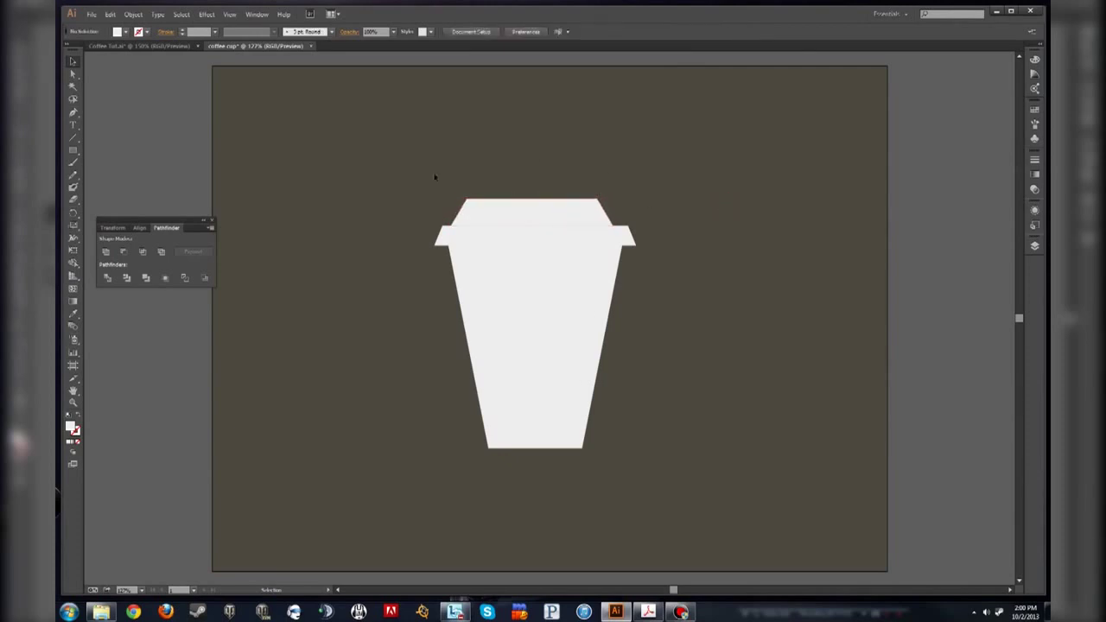
- Align the upper lid shape, lid band and cup body to a common horizontal centre
{"action": "left_click_drag", "start_coordinate": [400, 166], "coordinate": [652, 455]}
{"action": "left_click_drag", "start_coordinate": [665, 497], "coordinate": [661, 492]}
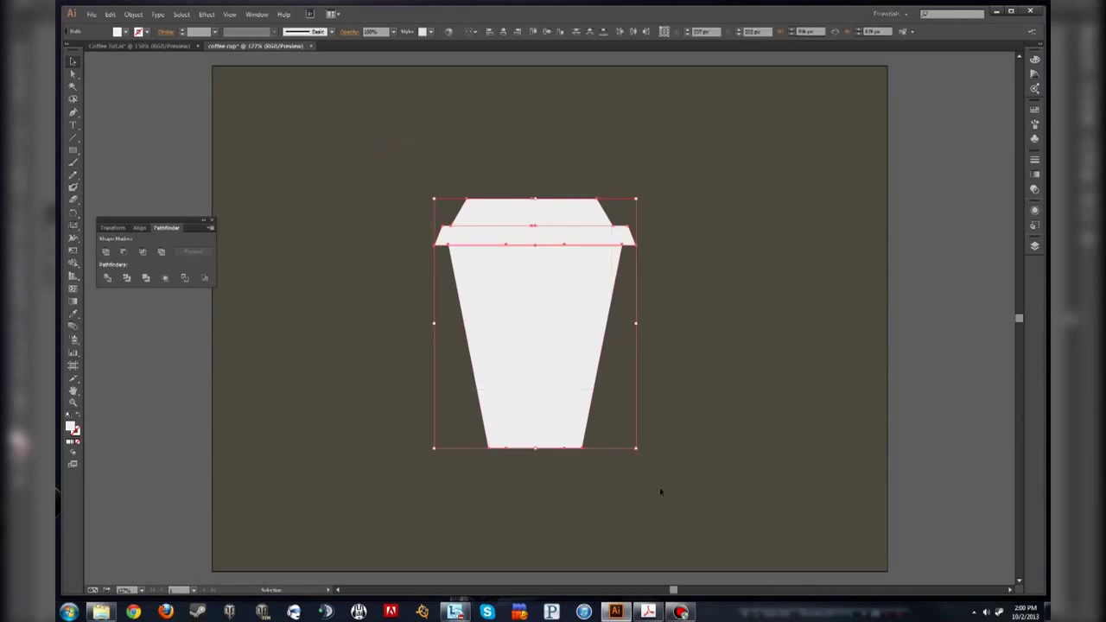
{"action": "left_click", "coordinate": [505, 33]}
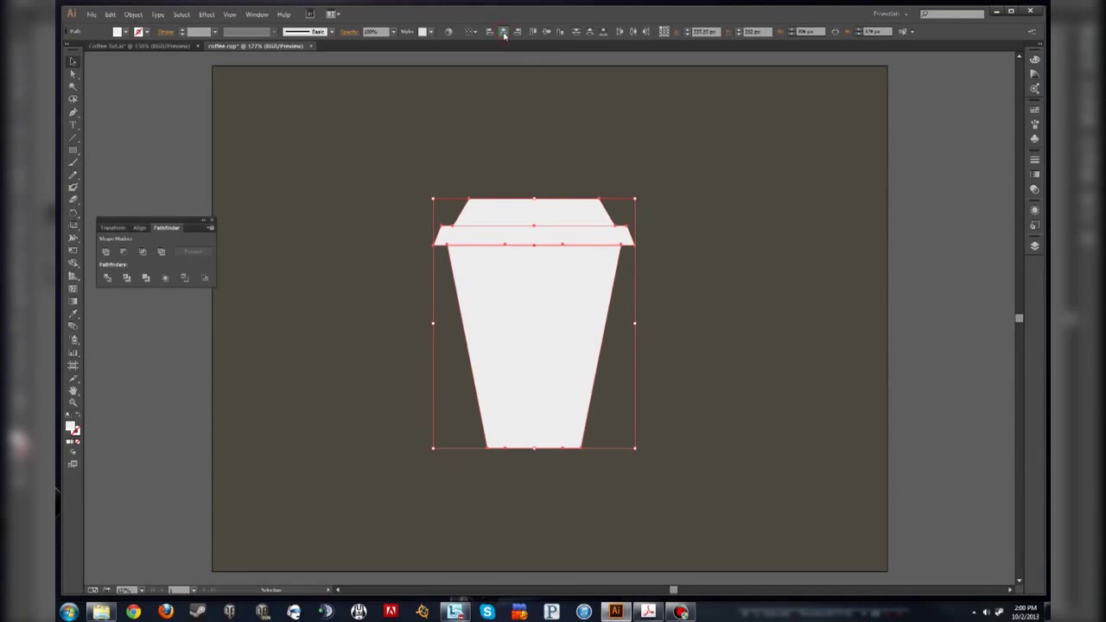
{"action": "left_click", "coordinate": [649, 154]}
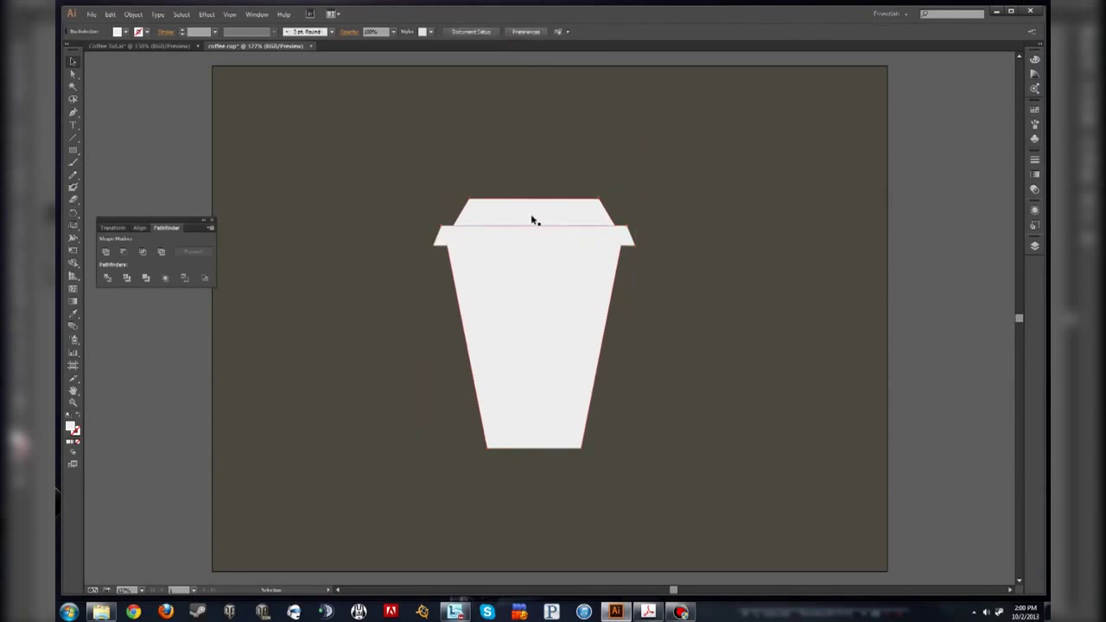
{"action": "left_click", "coordinate": [500, 222]}
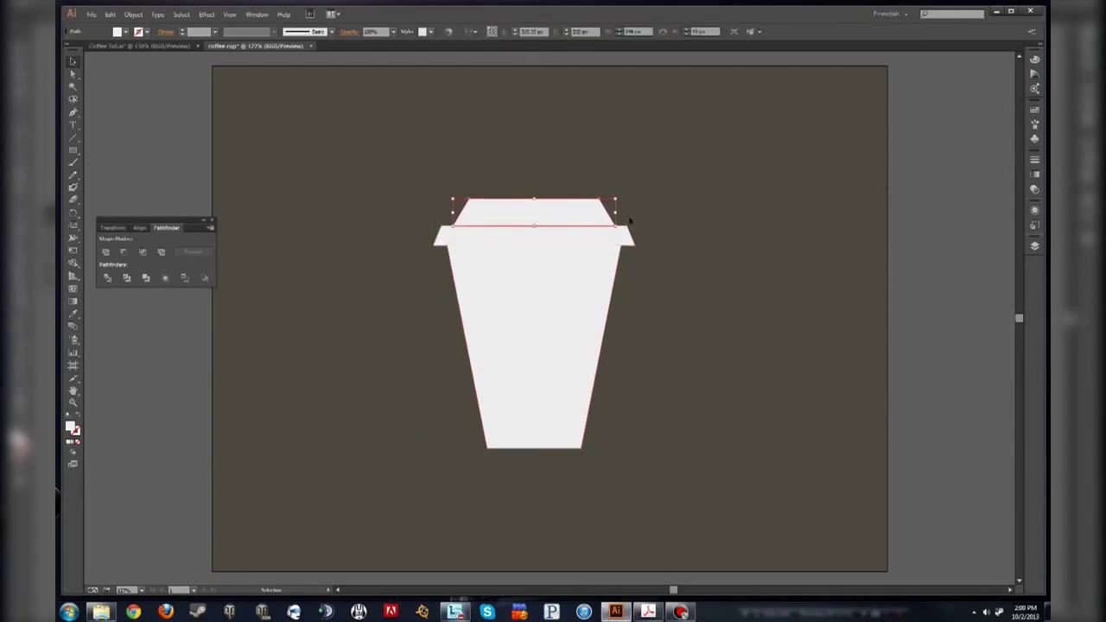
{"action": "left_click", "coordinate": [713, 198]}
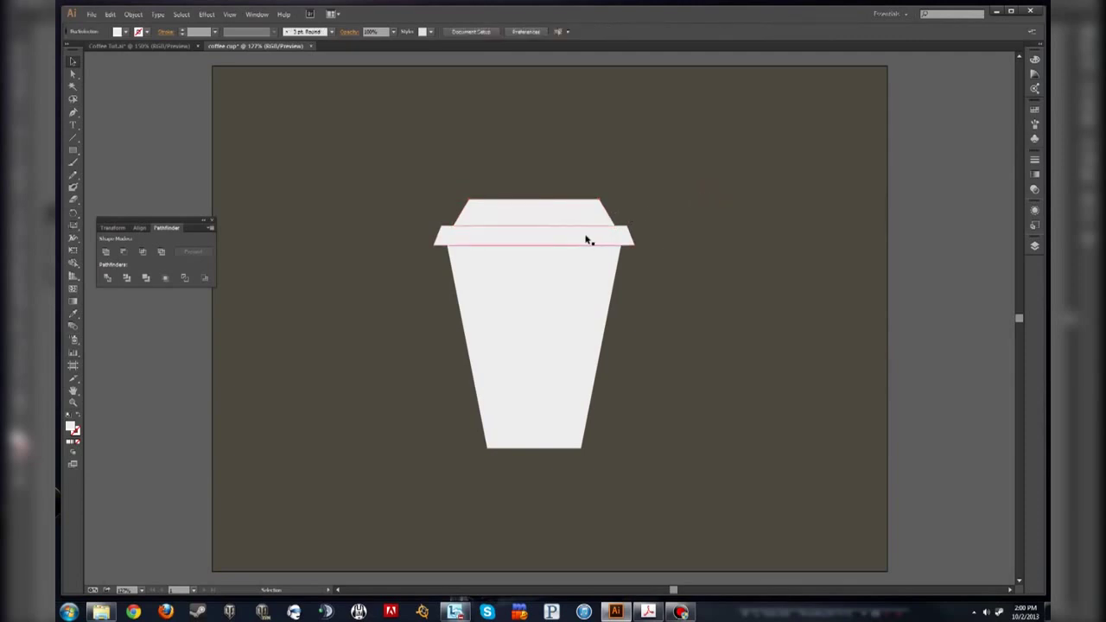
- Stretch the wide lid band's bottom edge down over the cup, making the band about 35 px high
{"action": "left_click", "coordinate": [528, 243]}
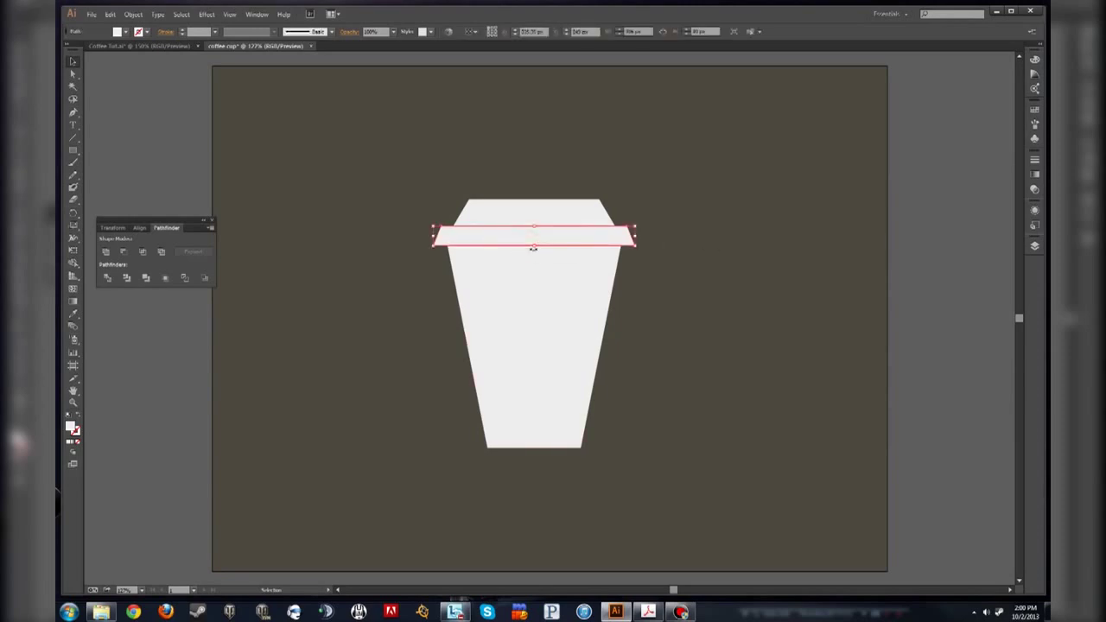
{"action": "left_click_drag", "start_coordinate": [533, 248], "coordinate": [533, 247]}
{"action": "left_click", "coordinate": [726, 284]}
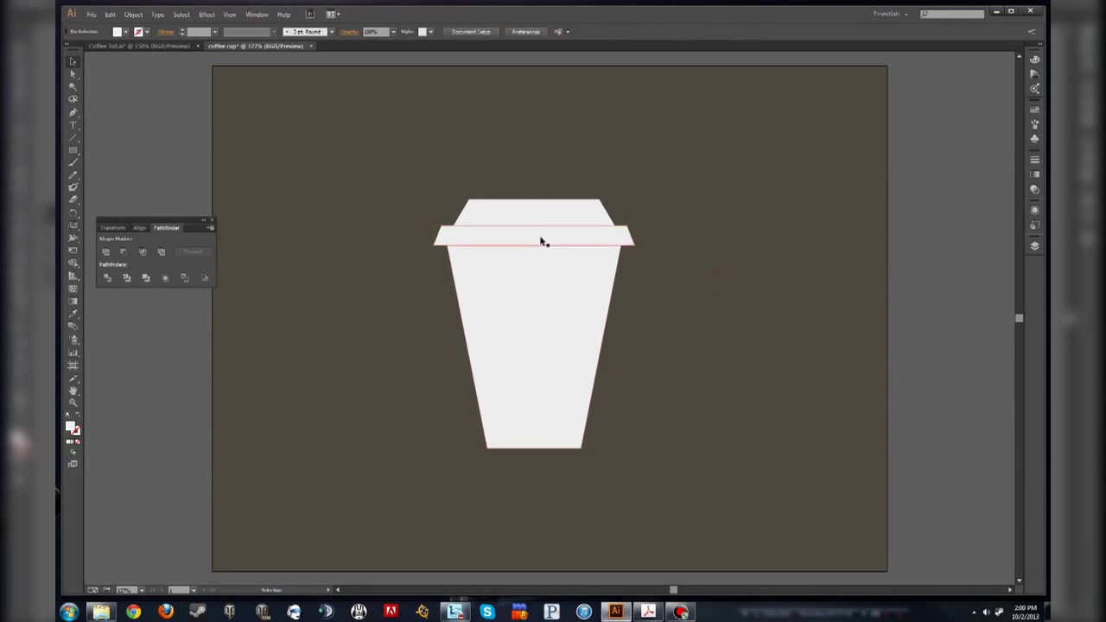
{"action": "left_click", "coordinate": [541, 242]}
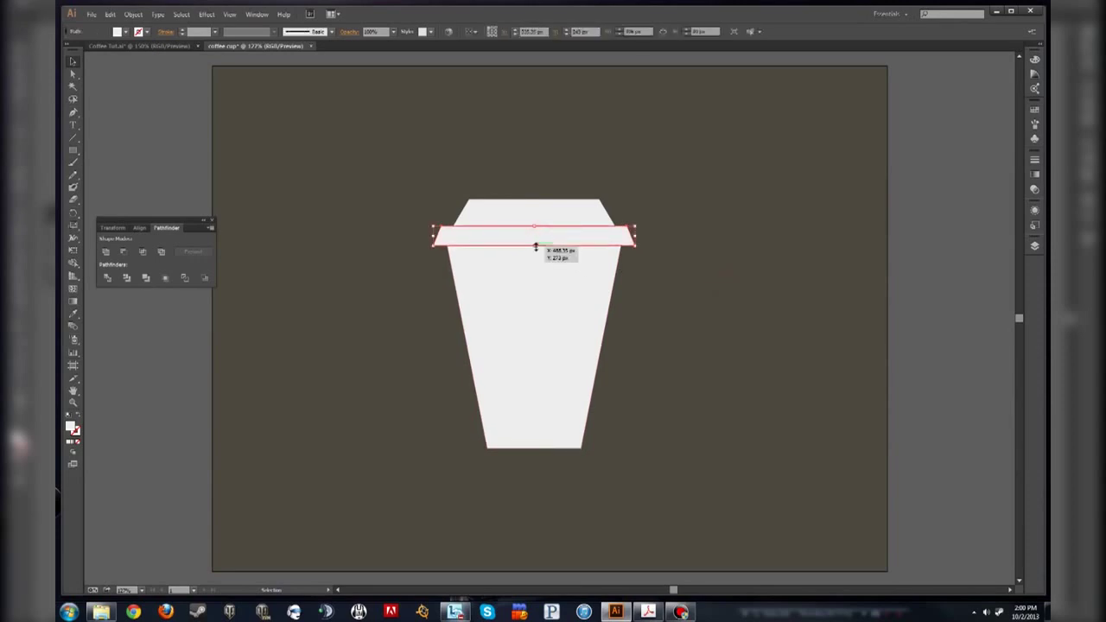
{"action": "left_click", "coordinate": [705, 273]}
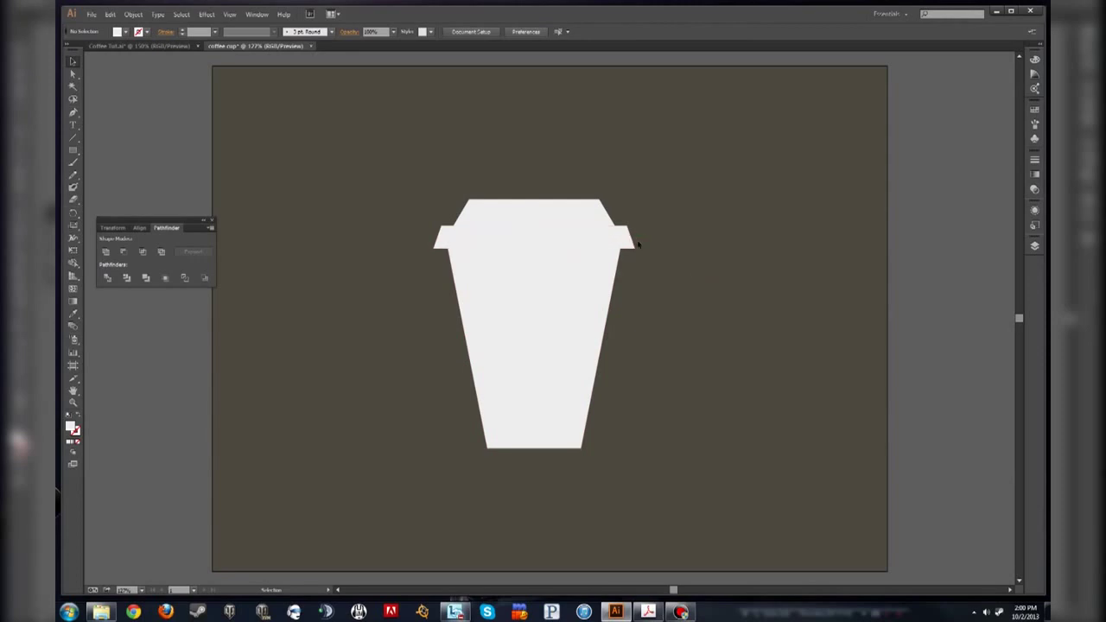
- Check the shaded reference cup in the other open document, and copy the wide lid band in the coffee cup drawing
{"action": "key", "text": "ctrl+plus"}
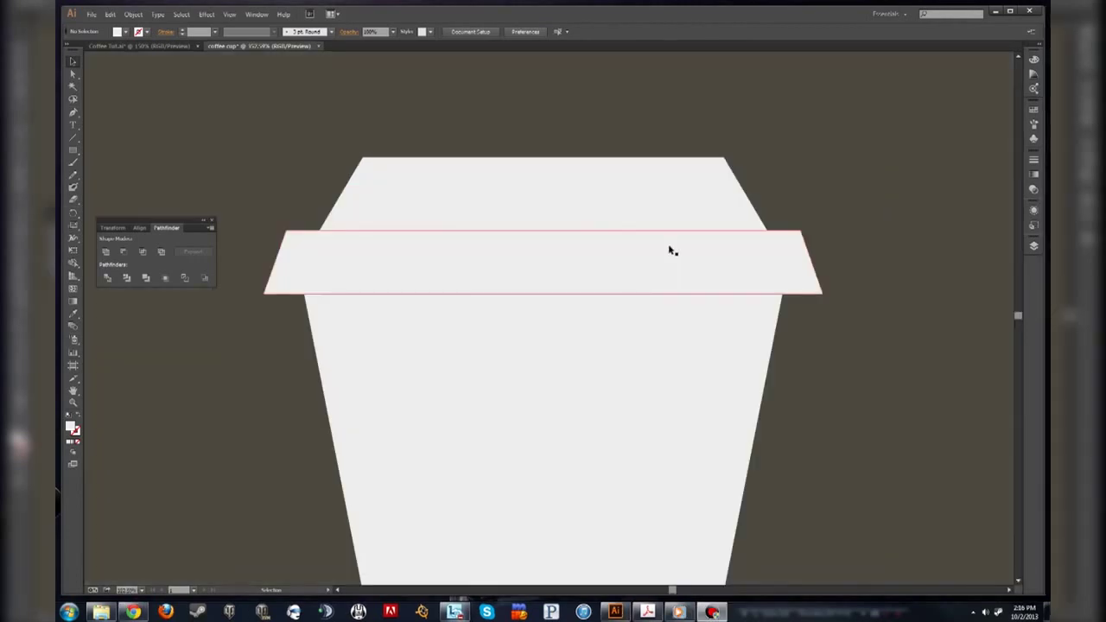
{"action": "left_click", "coordinate": [175, 47]}
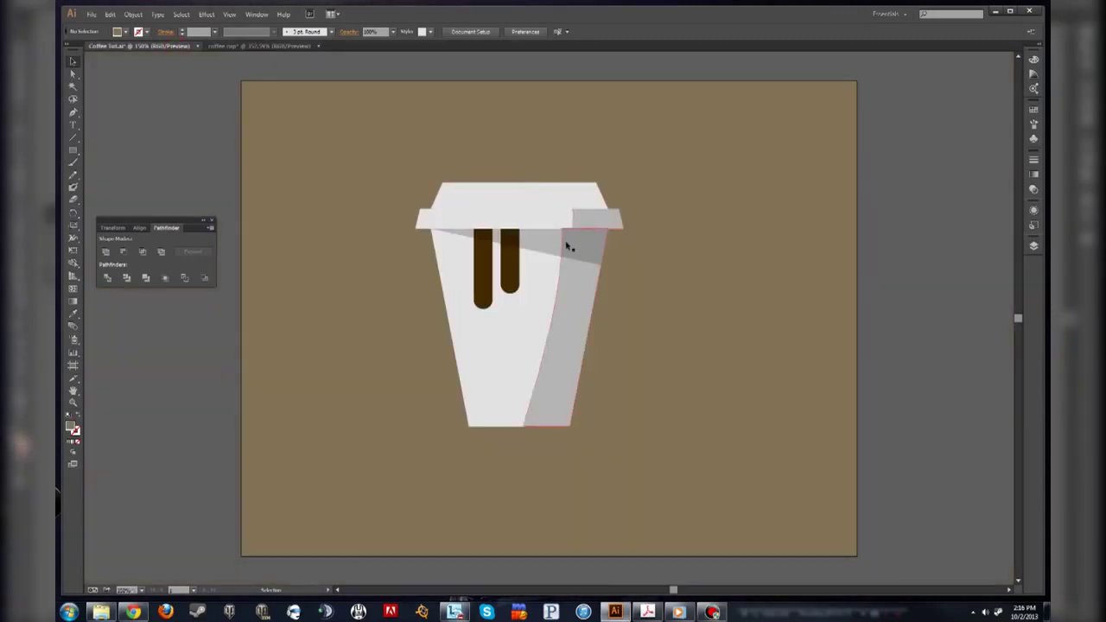
{"action": "left_click", "coordinate": [234, 47]}
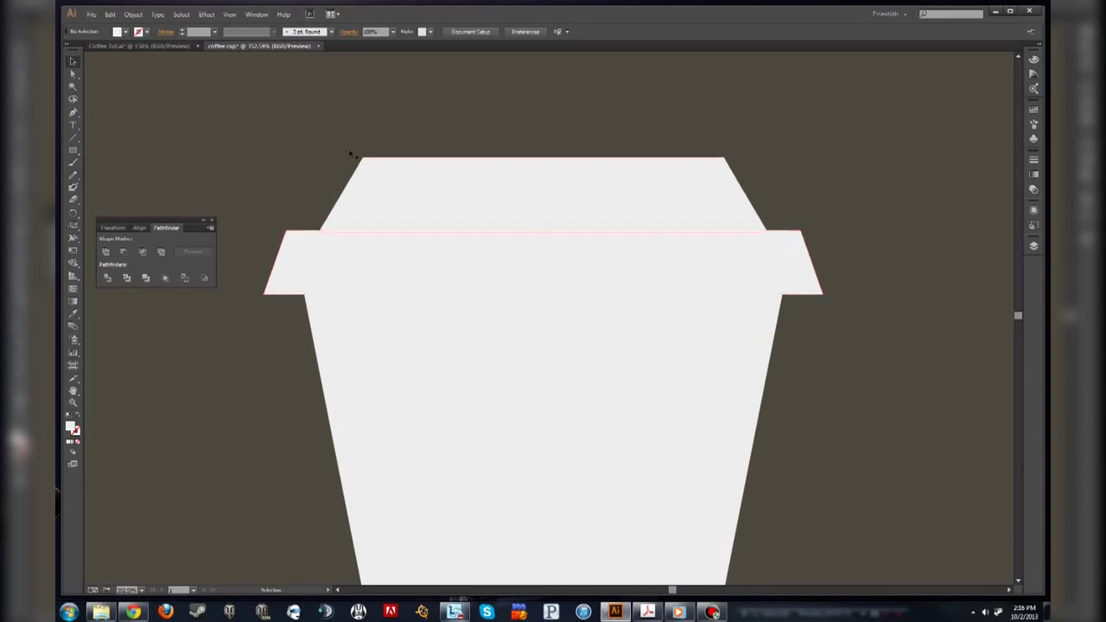
{"action": "left_click", "coordinate": [395, 258]}
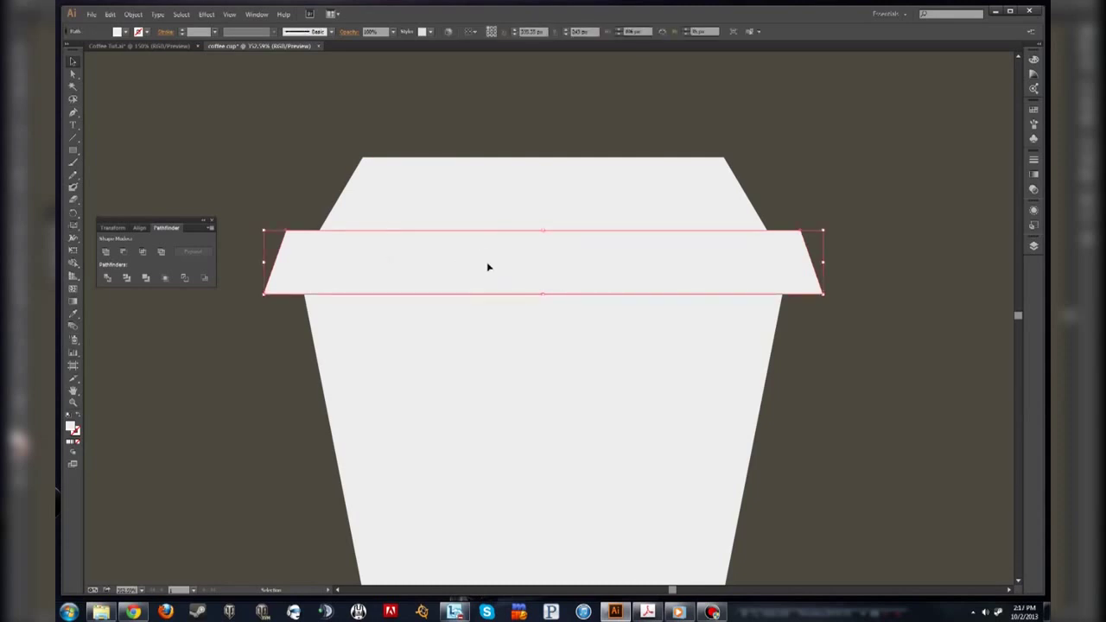
{"action": "left_click", "coordinate": [110, 14]}
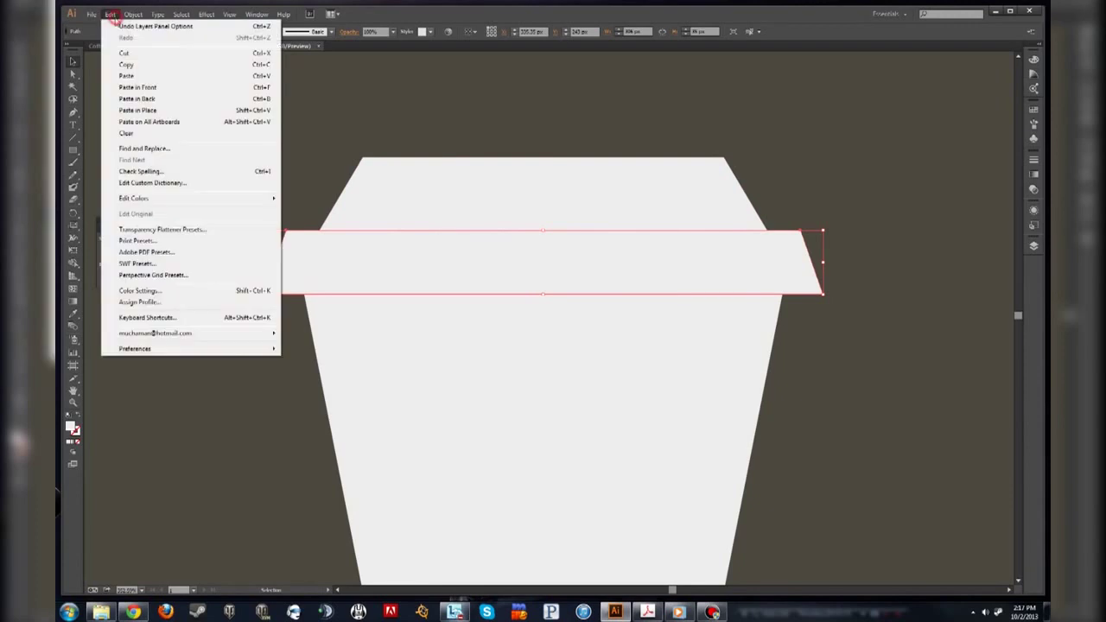
{"action": "left_click", "coordinate": [262, 67]}
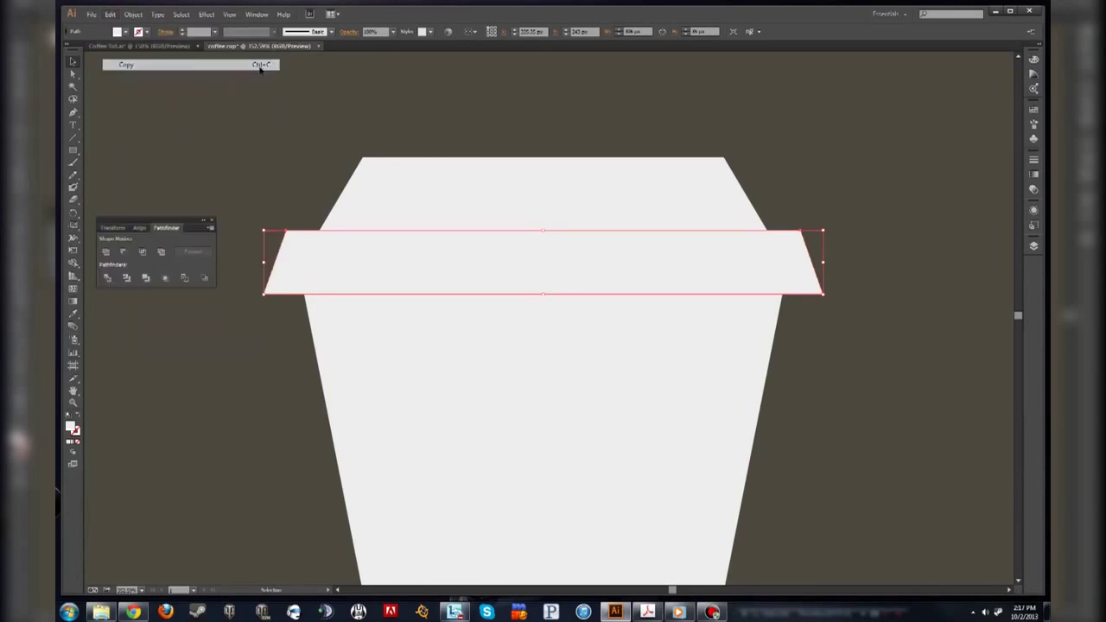
- Paste the lid band copy in place and add anchor points right of centre on its upper and lower edges, at about X 573 and 575 px
{"action": "left_click", "coordinate": [111, 14]}
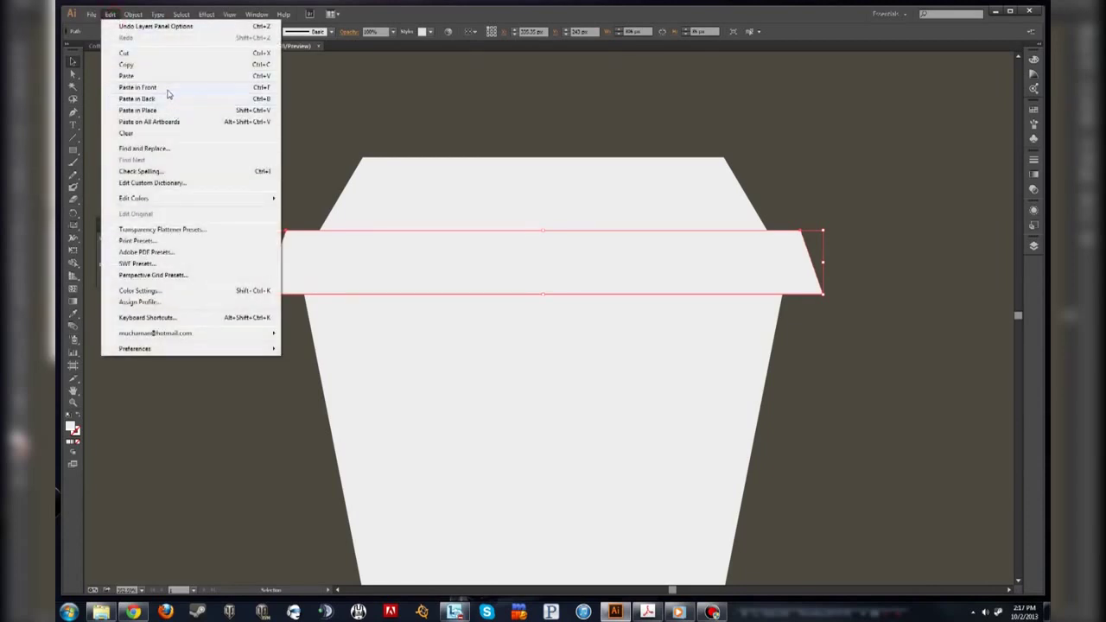
{"action": "left_click", "coordinate": [138, 110]}
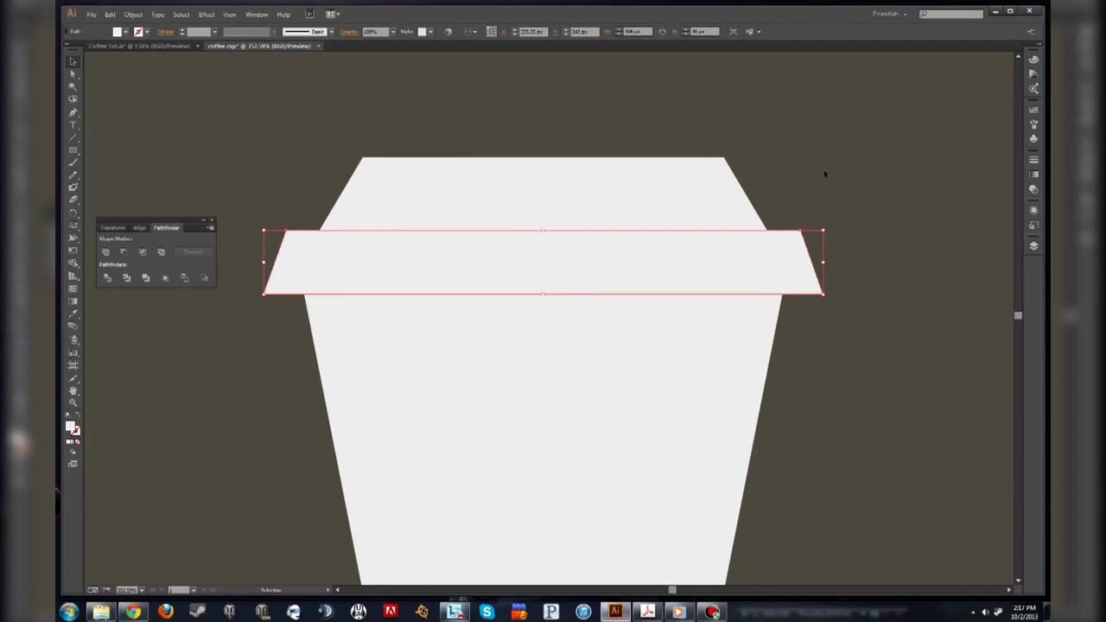
{"action": "key", "text": "p"}
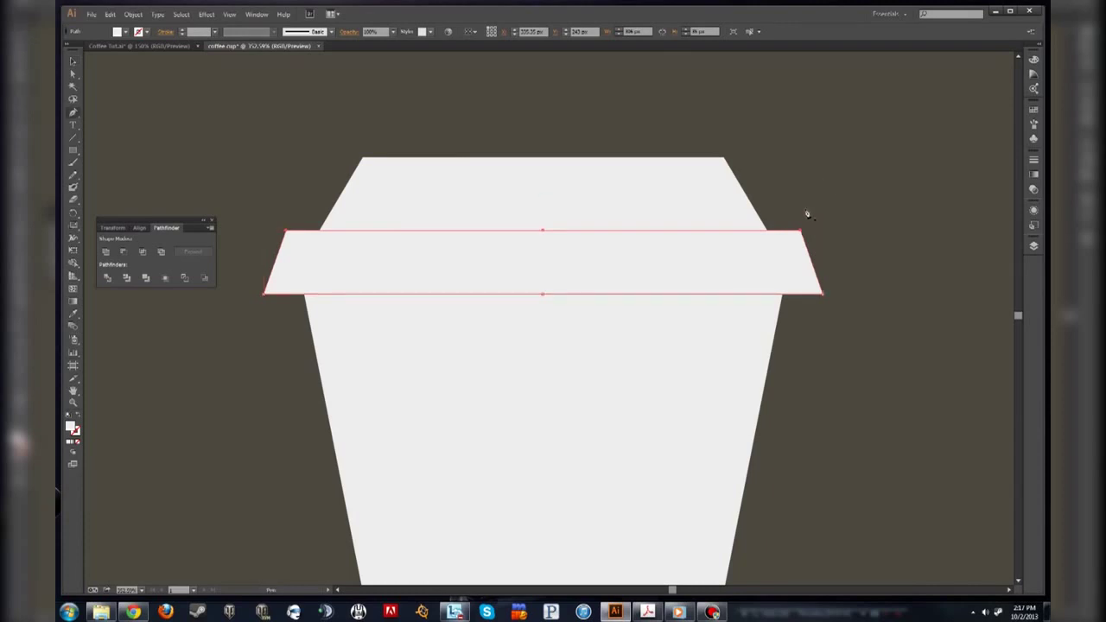
{"action": "left_click", "coordinate": [700, 231]}
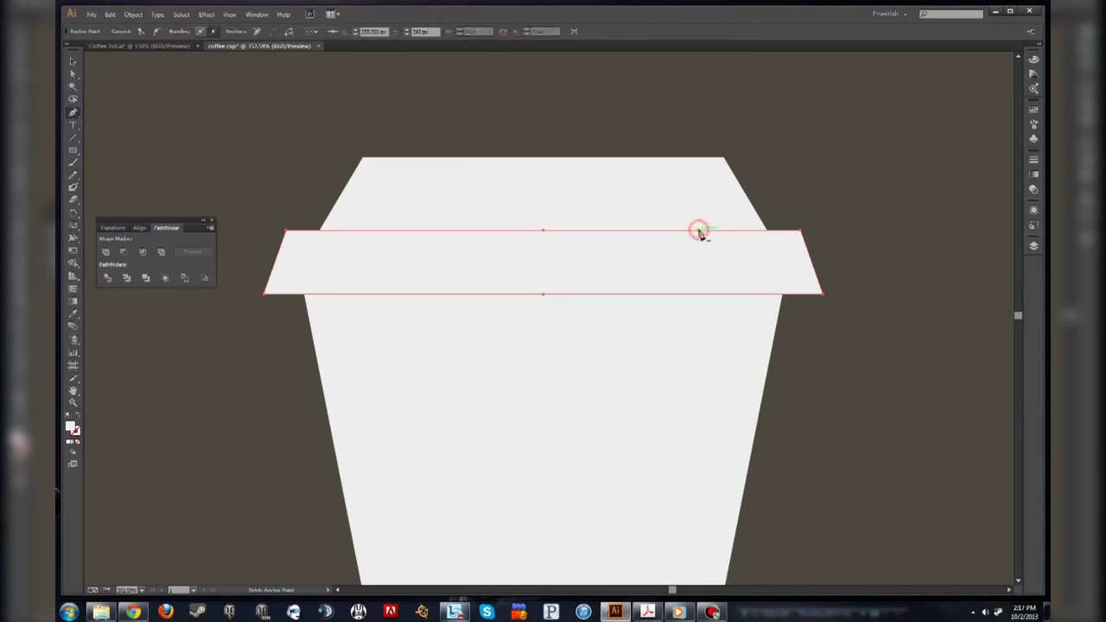
{"action": "left_click", "coordinate": [704, 296]}
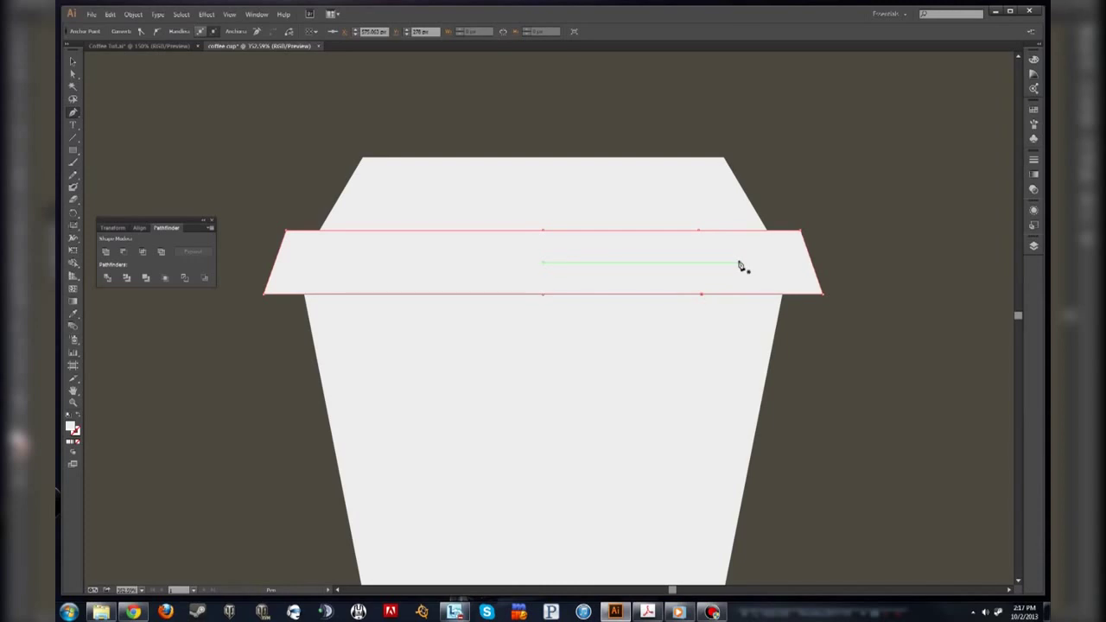
- Delete the left corner and centre anchor points of the lid band copy, keeping only its right-hand portion
{"action": "left_click", "coordinate": [544, 232]}
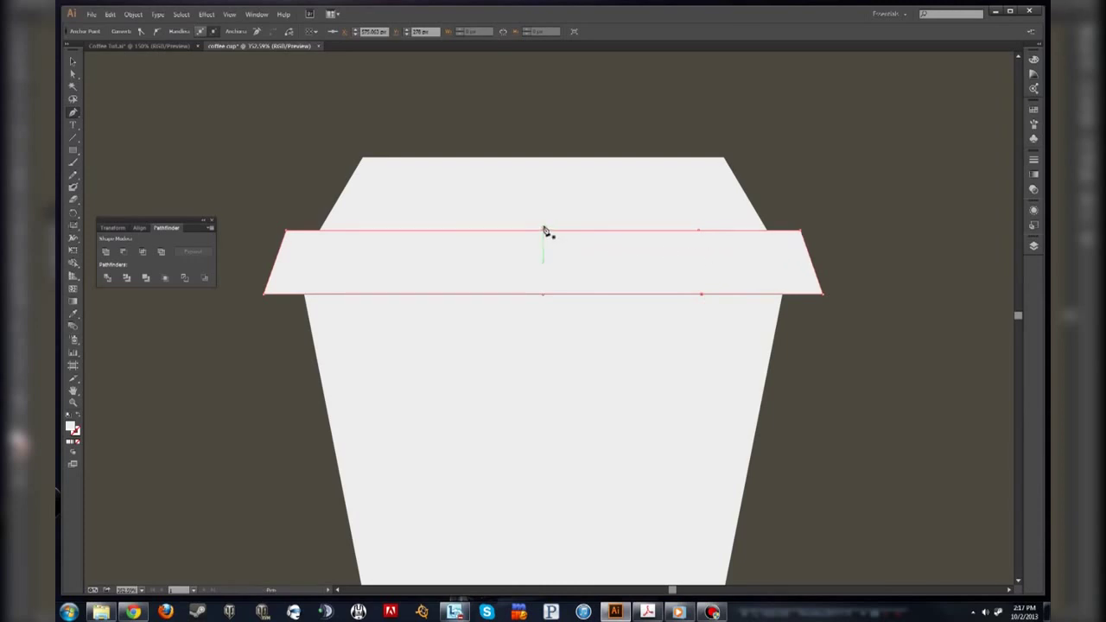
{"action": "key", "text": "a"}
{"action": "left_click", "coordinate": [541, 232]}
{"action": "left_click", "coordinate": [288, 234]}
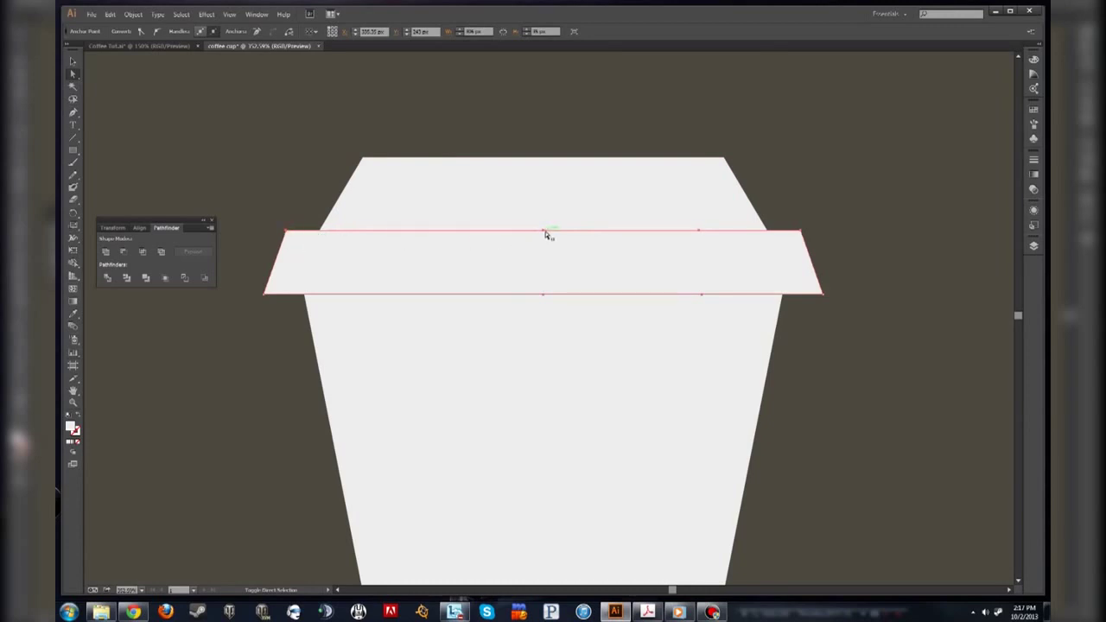
{"action": "left_click", "coordinate": [544, 232], "text": "shift"}
{"action": "left_click", "coordinate": [543, 294], "text": "shift"}
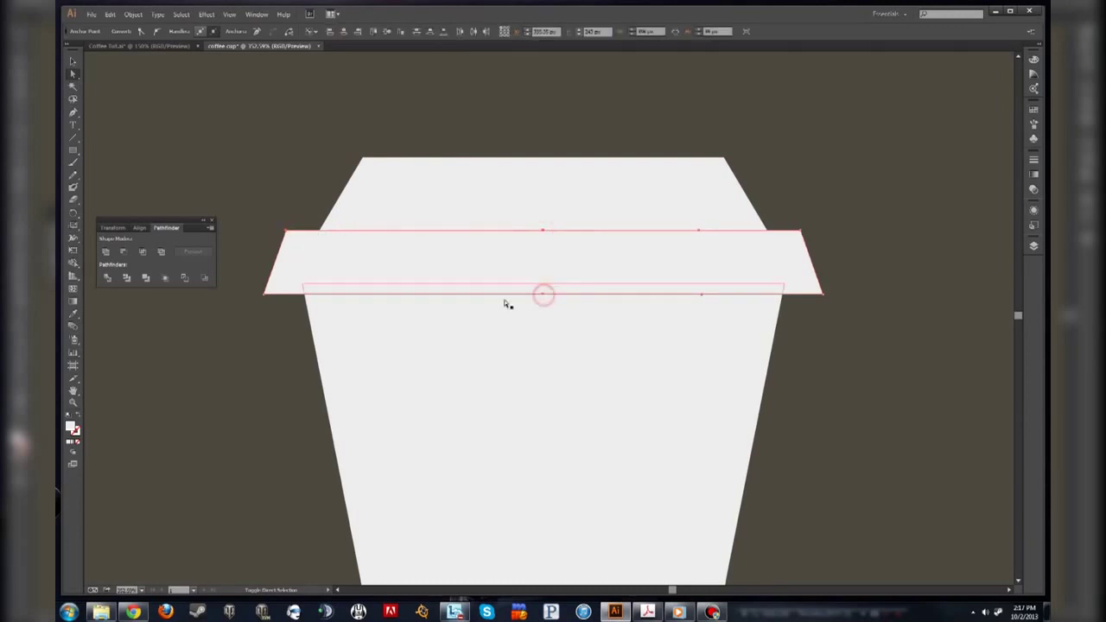
{"action": "left_click", "coordinate": [266, 296], "text": "shift"}
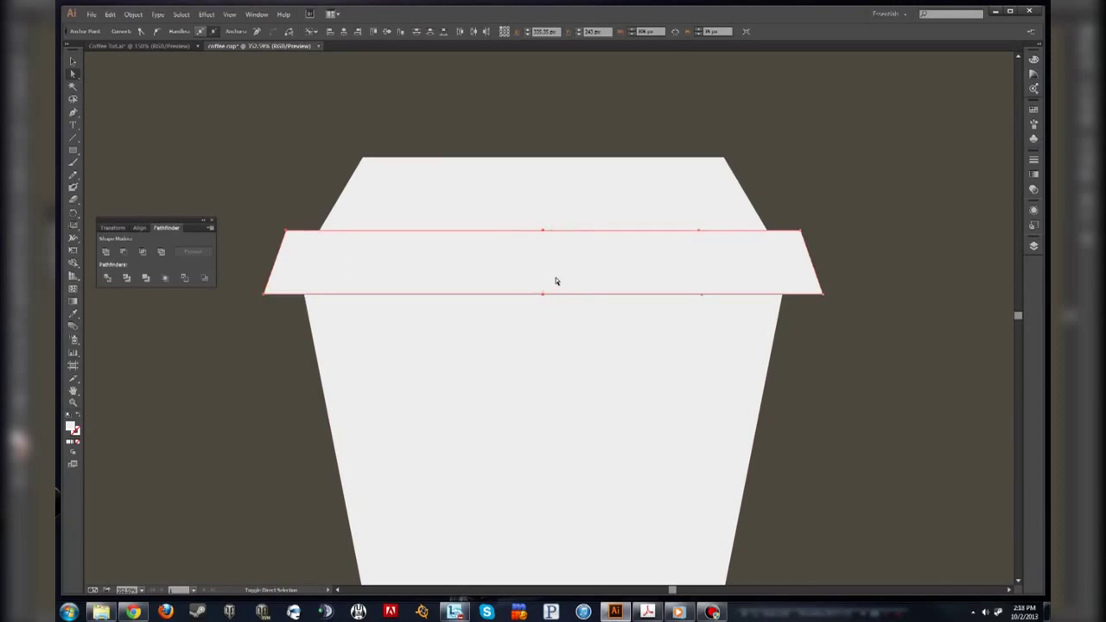
{"action": "left_click", "coordinate": [508, 232]}
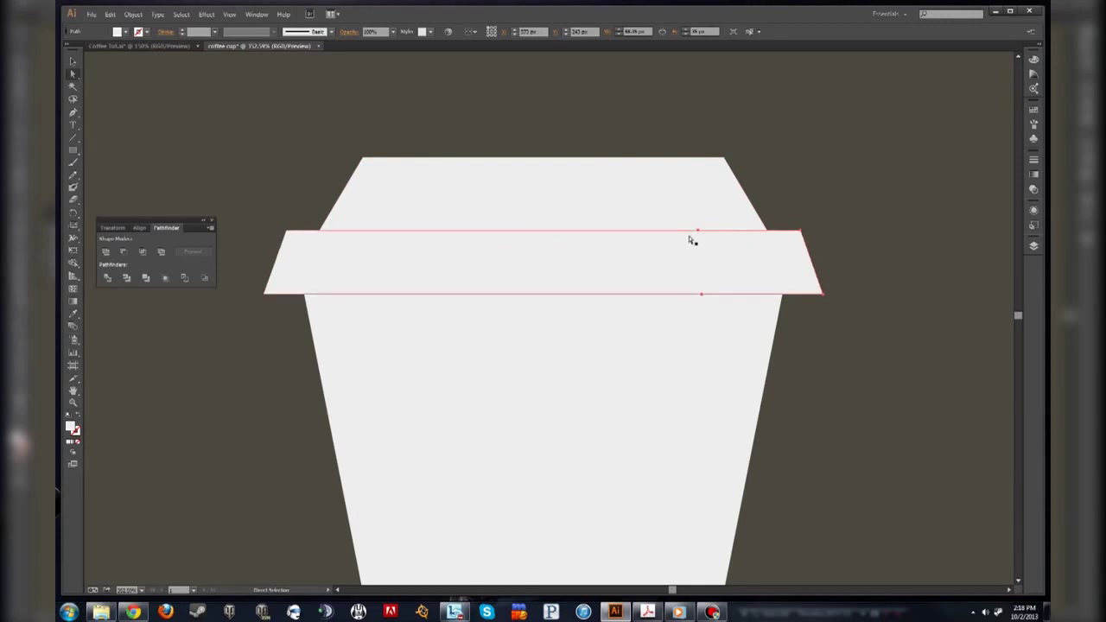
- Close the open right-hand band piece with the Pen tool and shift its lower inner corner 2 px left to make the inner edge vertical
{"action": "left_click", "coordinate": [699, 282]}
{"action": "left_click", "coordinate": [701, 295]}
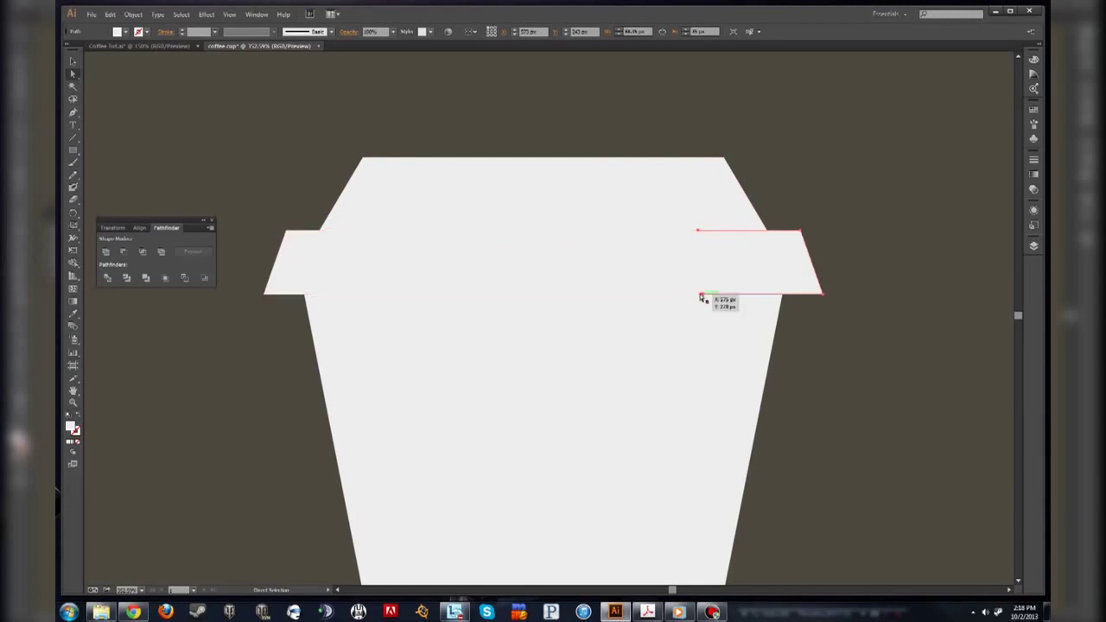
{"action": "key", "text": "p"}
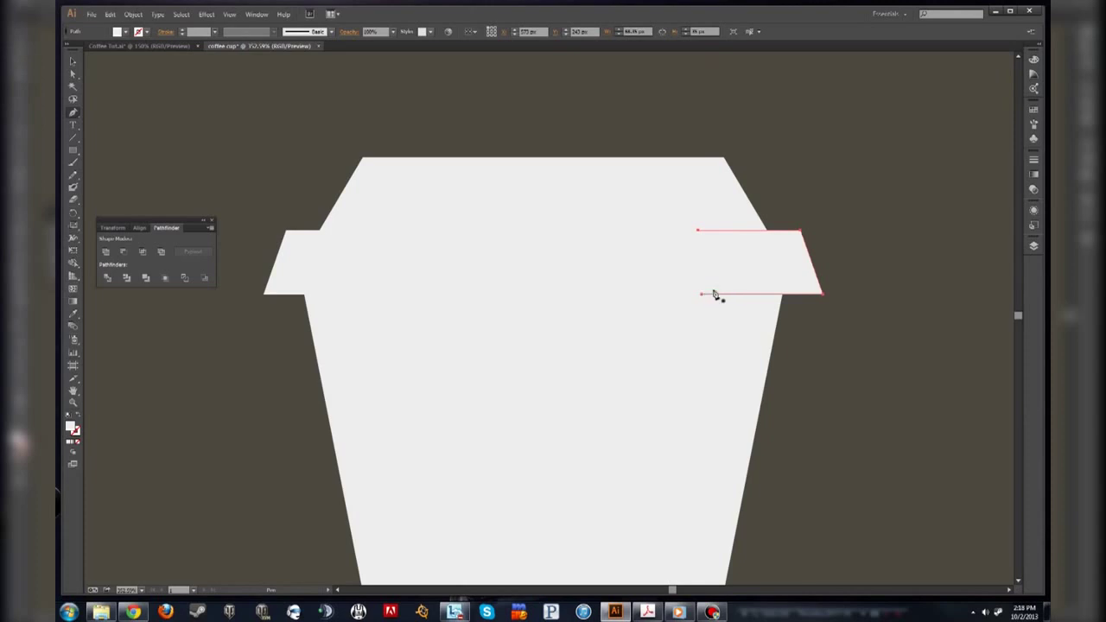
{"action": "left_click", "coordinate": [701, 231]}
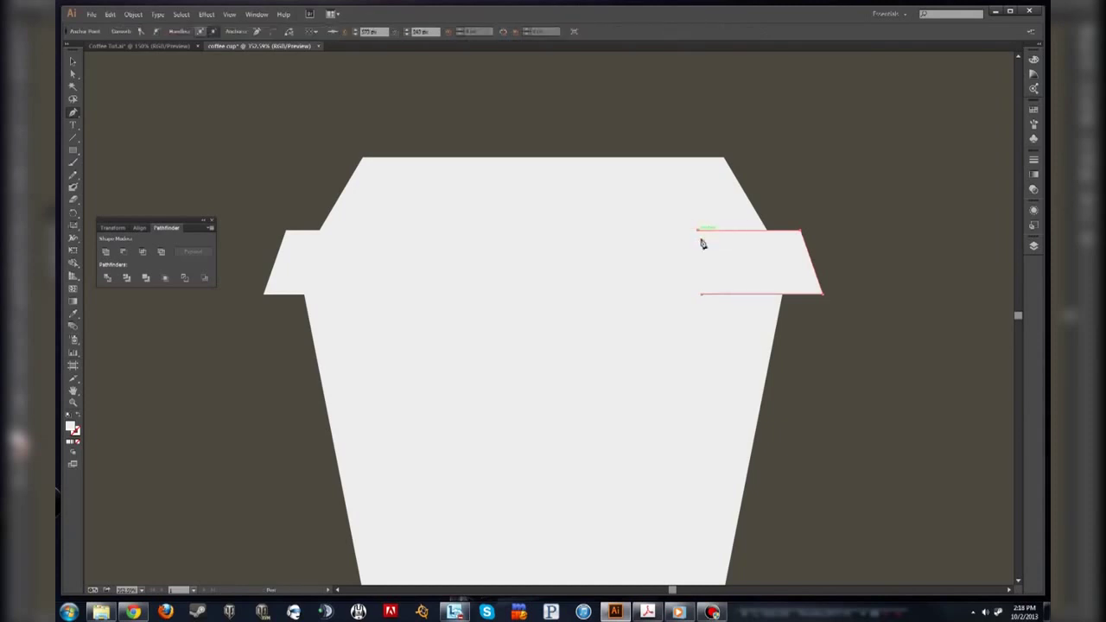
{"action": "left_click", "coordinate": [704, 296]}
{"action": "key", "text": "a"}
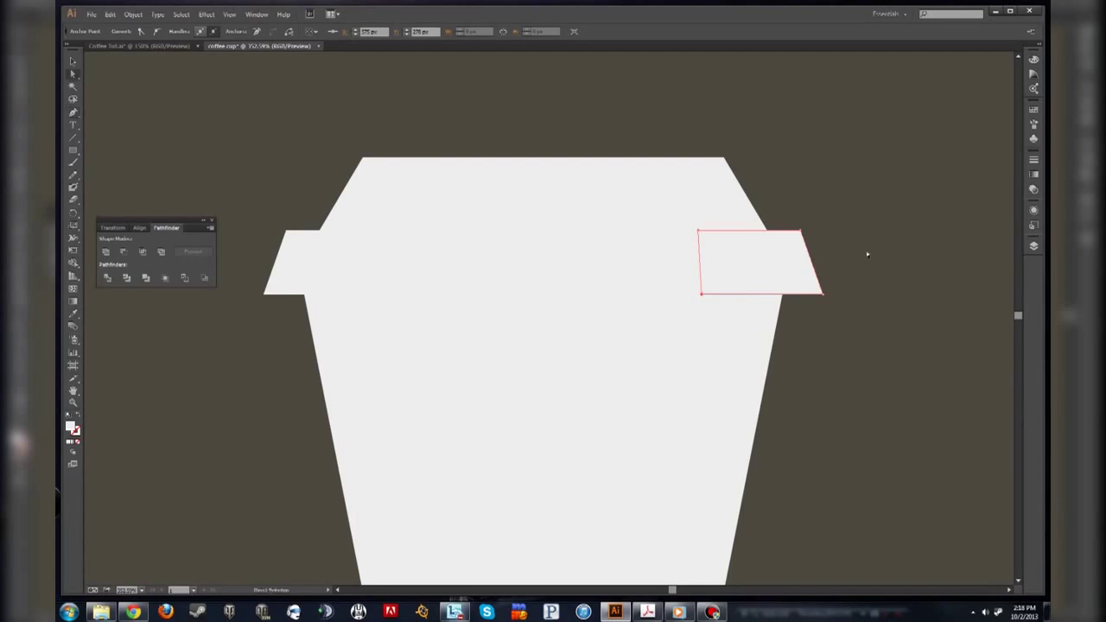
{"action": "left_click", "coordinate": [867, 254]}
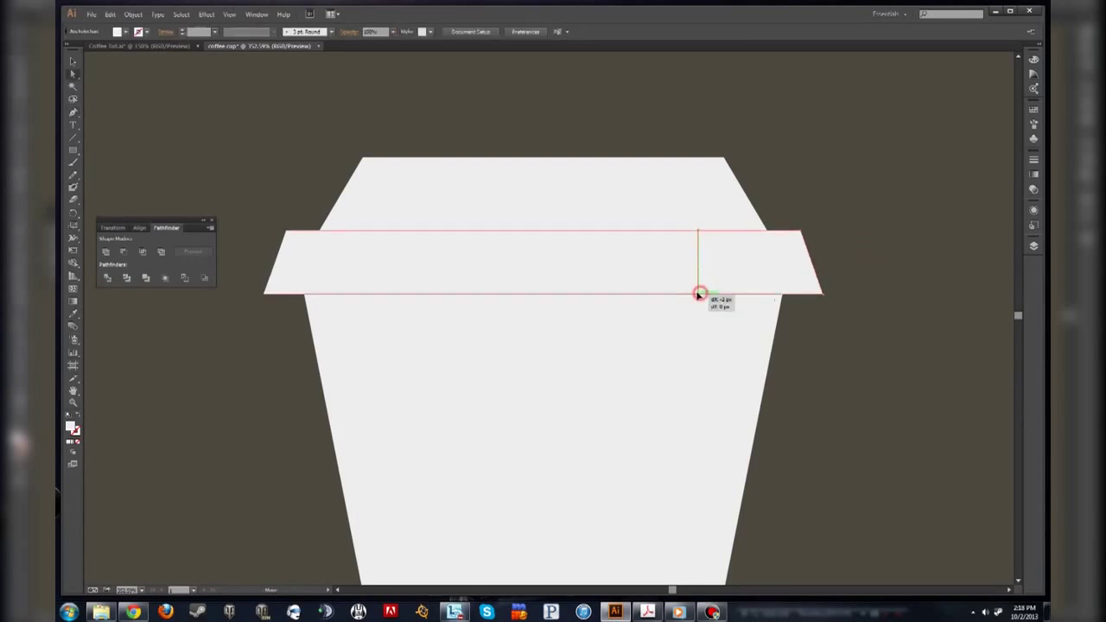
{"action": "left_click", "coordinate": [700, 294]}
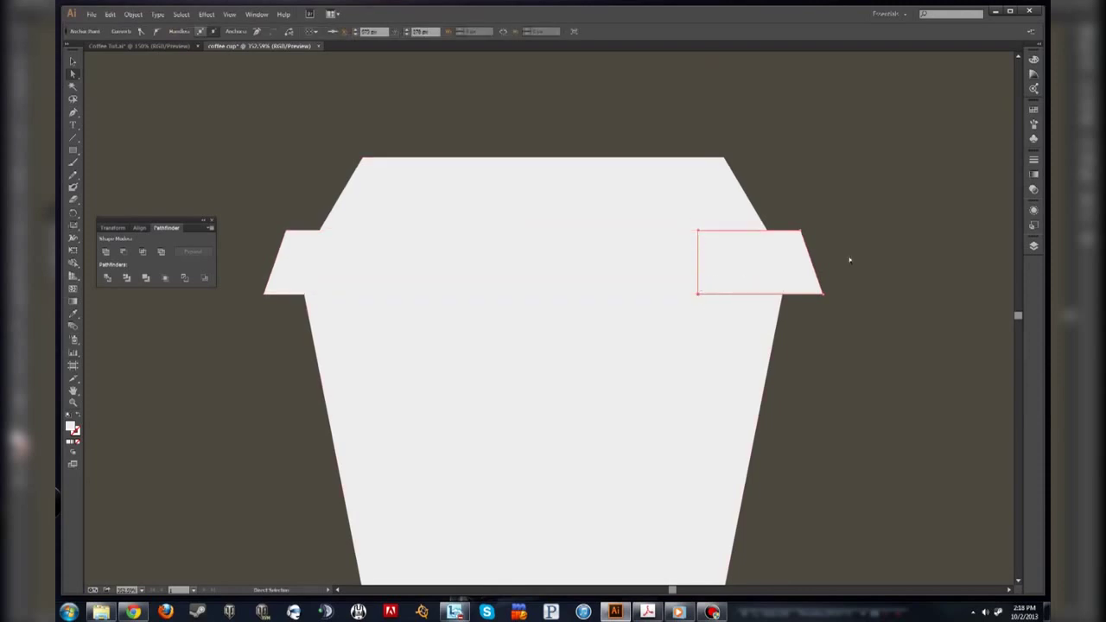
- Fill the right-hand lid band piece with black
{"action": "left_click", "coordinate": [75, 68]}
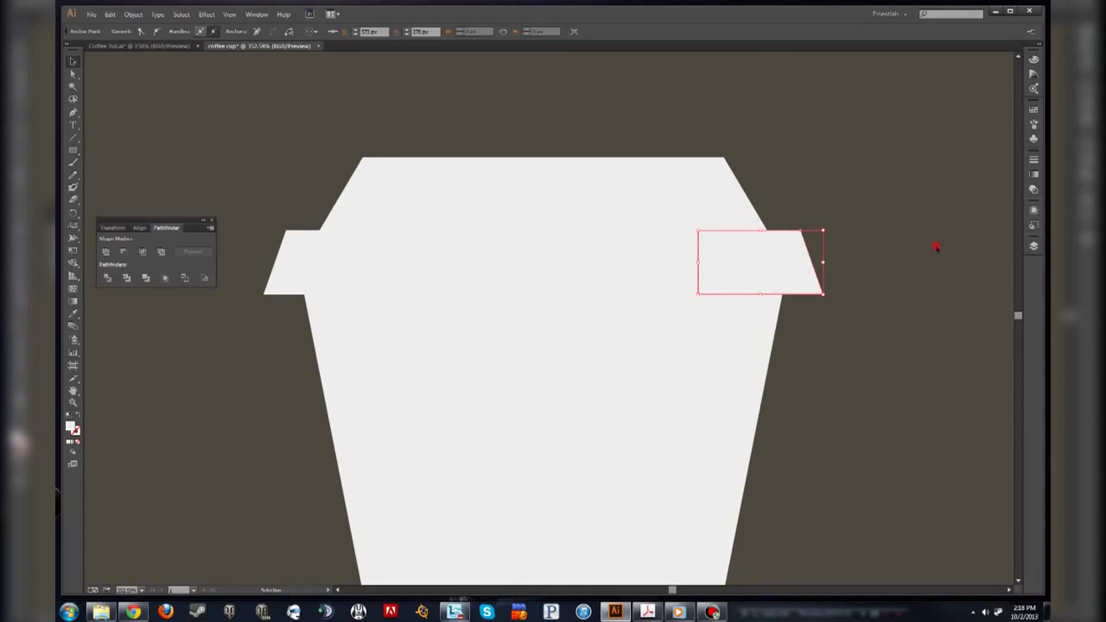
{"action": "left_click", "coordinate": [777, 266]}
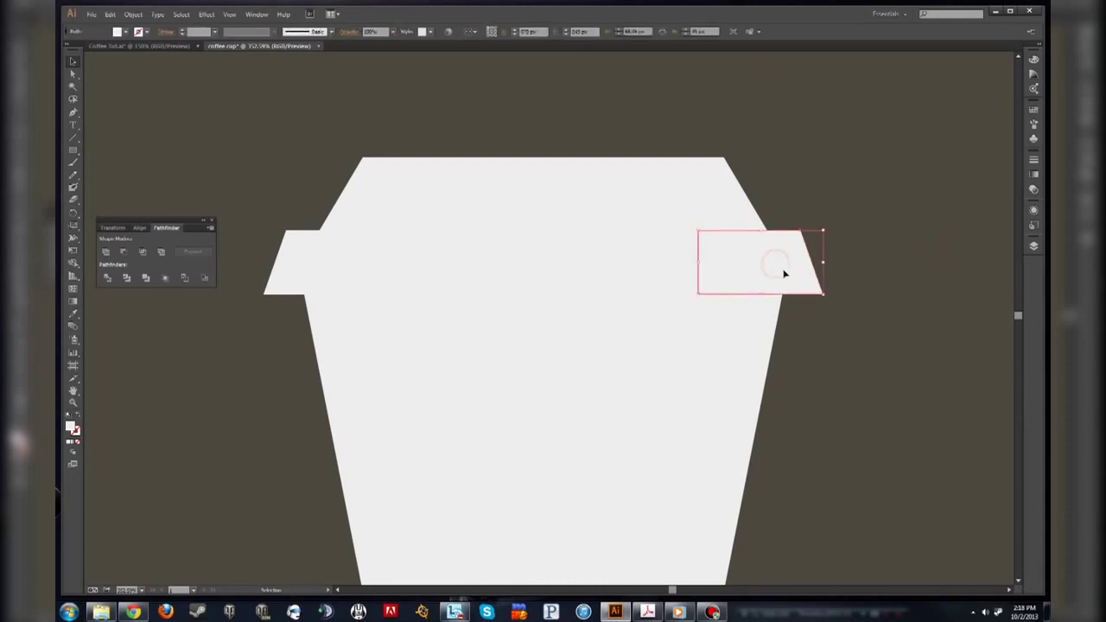
{"action": "double_click", "coordinate": [73, 428]}
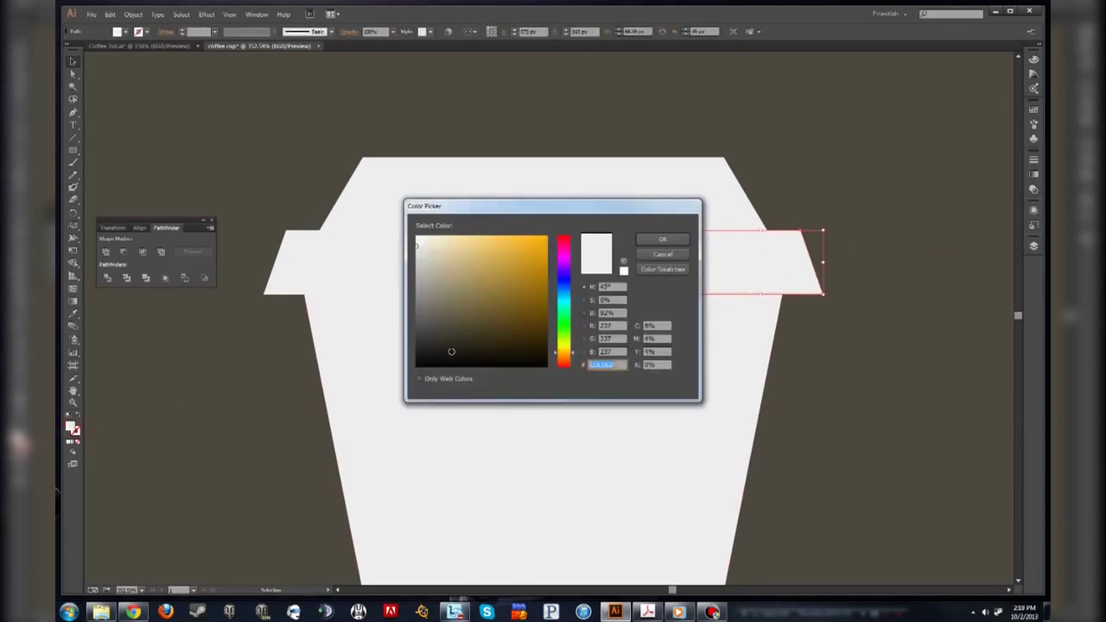
{"action": "left_click_drag", "start_coordinate": [413, 246], "coordinate": [420, 382]}
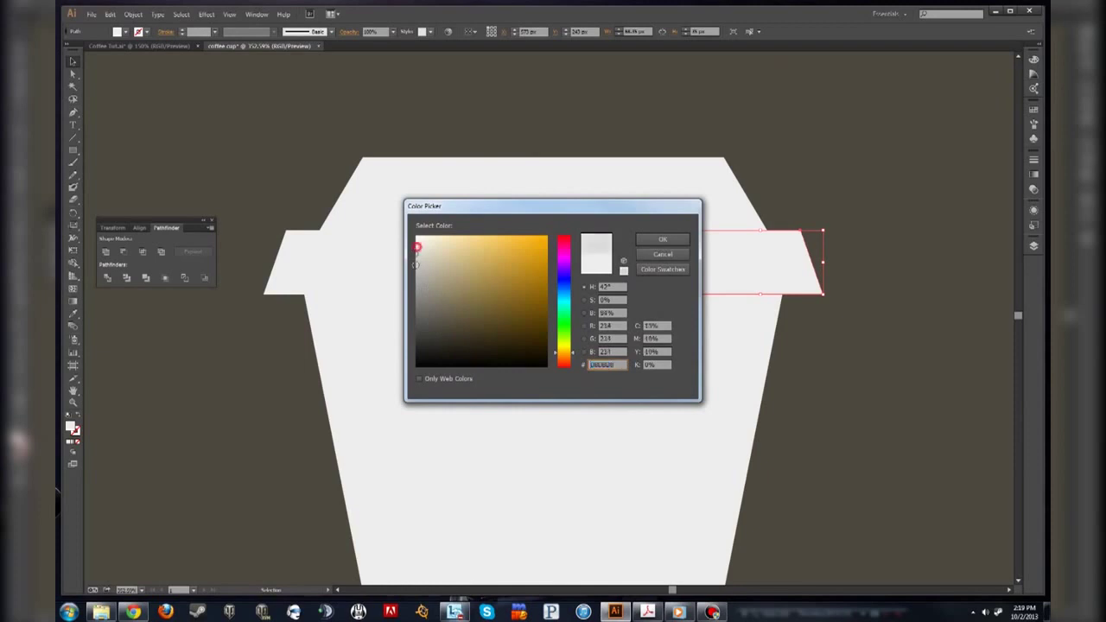
{"action": "left_click", "coordinate": [656, 241]}
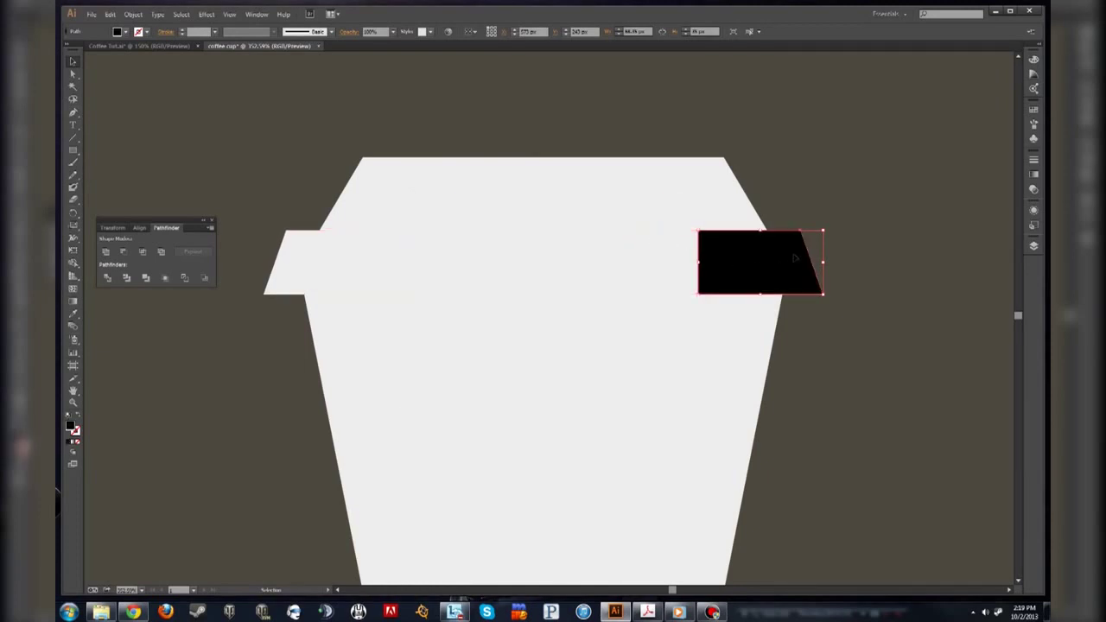
- Reduce the black lid band shadow's opacity to 20%
{"action": "left_click", "coordinate": [1033, 211]}
{"action": "left_click", "coordinate": [1033, 210]}
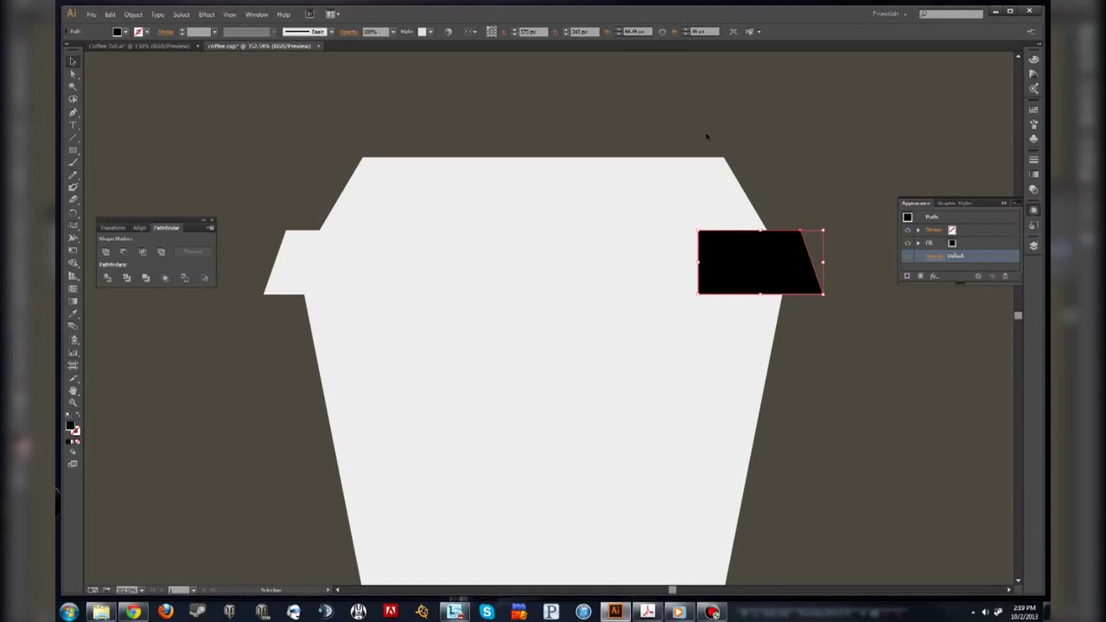
{"action": "left_click", "coordinate": [256, 15]}
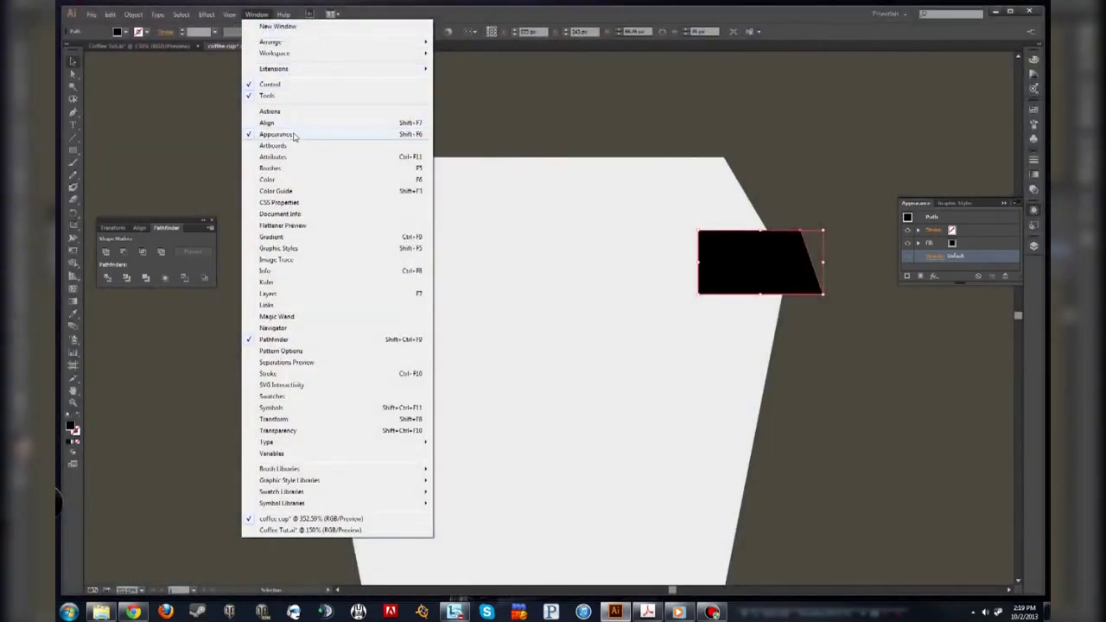
{"action": "left_click", "coordinate": [942, 265]}
{"action": "left_click", "coordinate": [935, 257]}
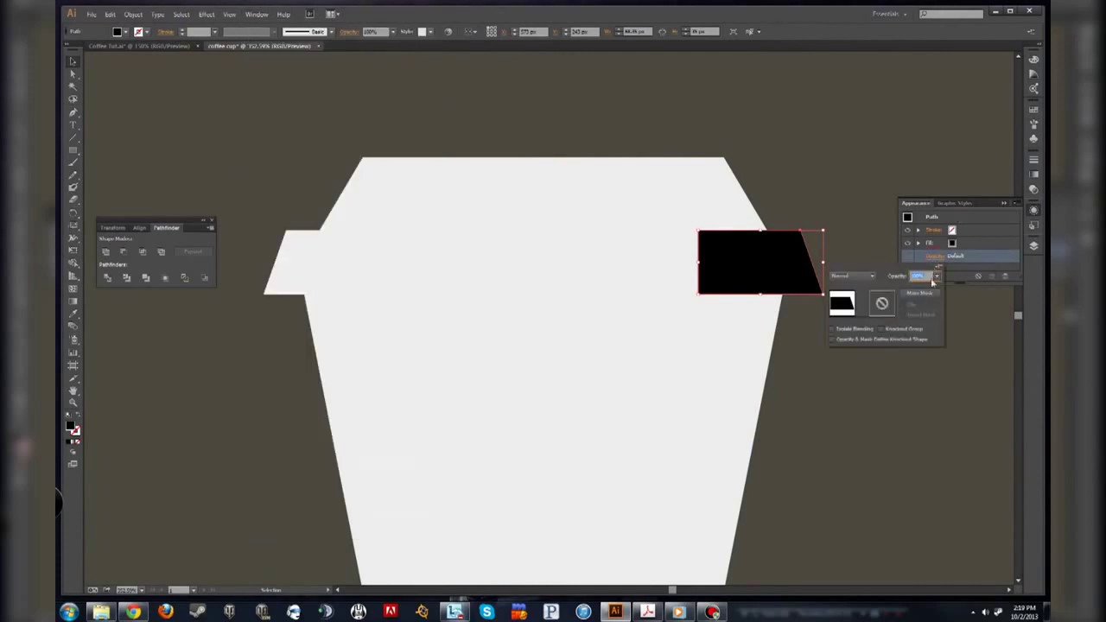
{"action": "left_click", "coordinate": [936, 277]}
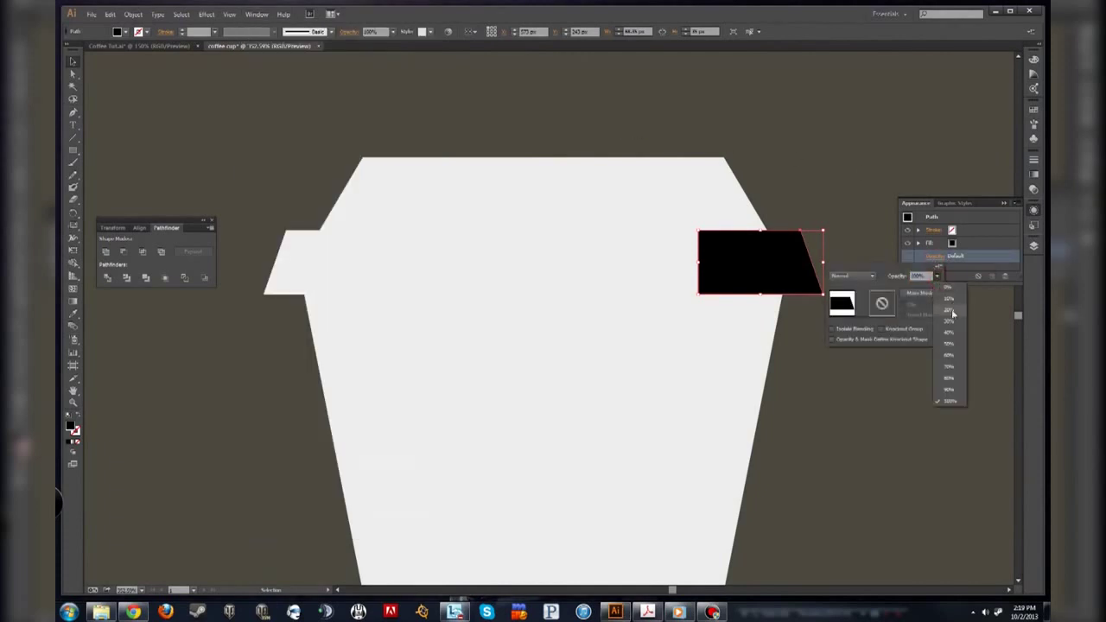
{"action": "left_click", "coordinate": [951, 313]}
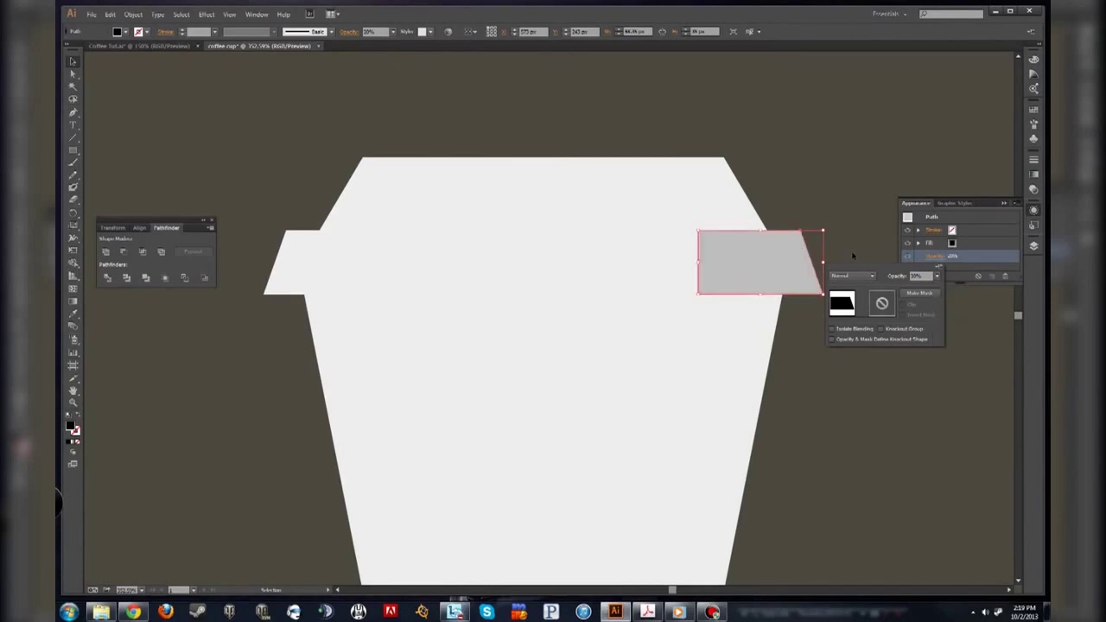
{"action": "left_click", "coordinate": [1035, 216]}
{"action": "left_click", "coordinate": [1035, 215]}
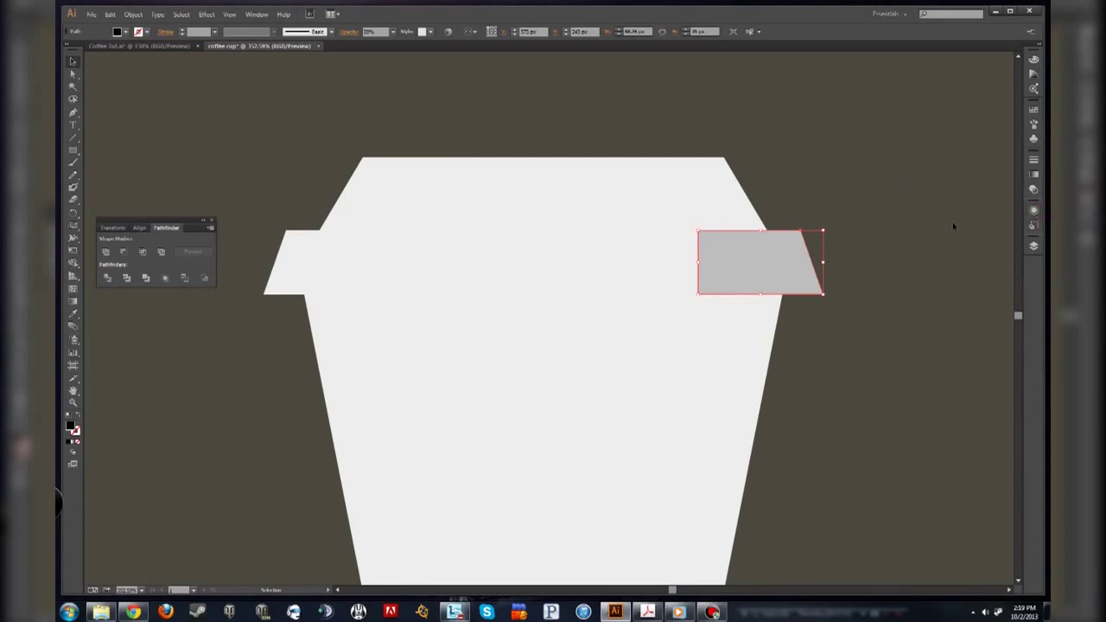
- Copy the cup body and paste the duplicate in place on top of the original
{"action": "scroll", "coordinate": [951, 233], "scroll_direction": "down", "scroll_amount": 7}
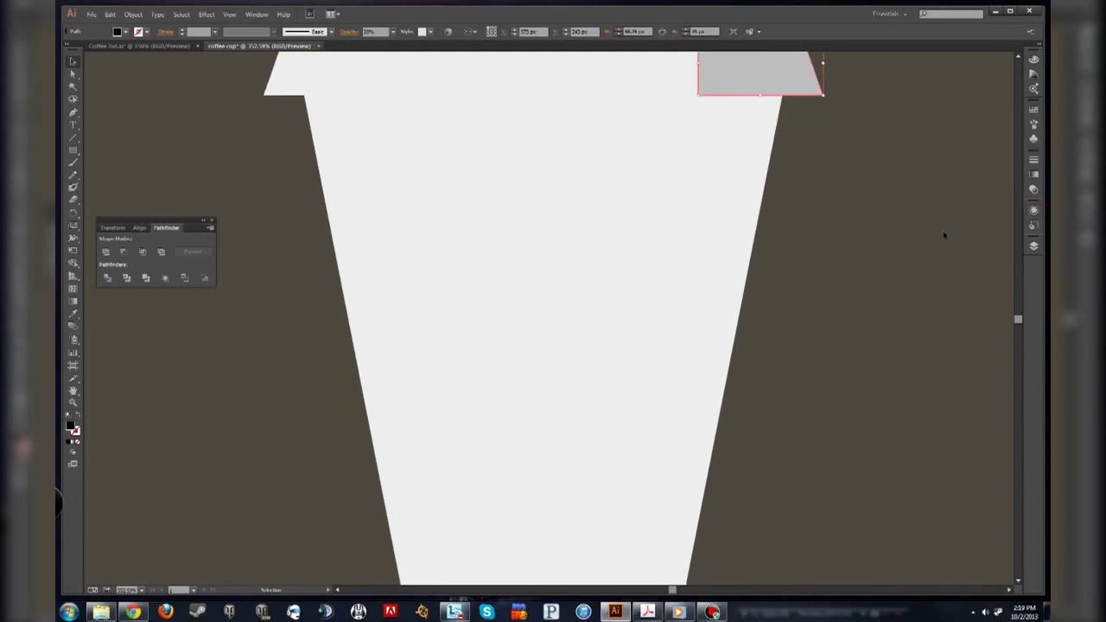
{"action": "key", "text": "ctrl+minus"}
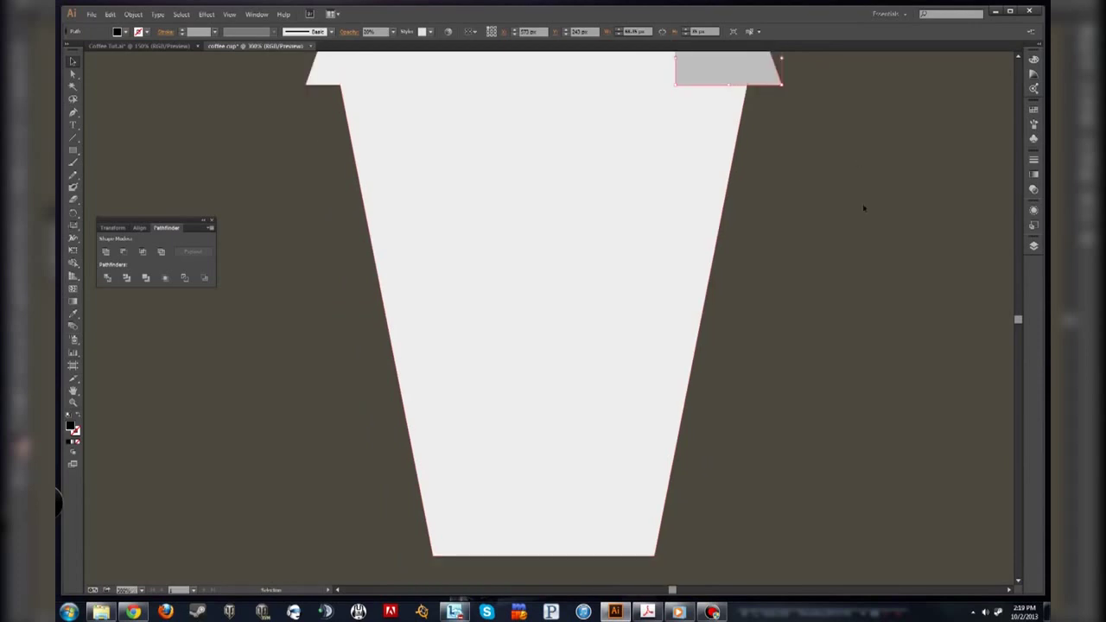
{"action": "scroll", "coordinate": [860, 208], "scroll_direction": "up", "scroll_amount": 1}
{"action": "left_click", "coordinate": [740, 71]}
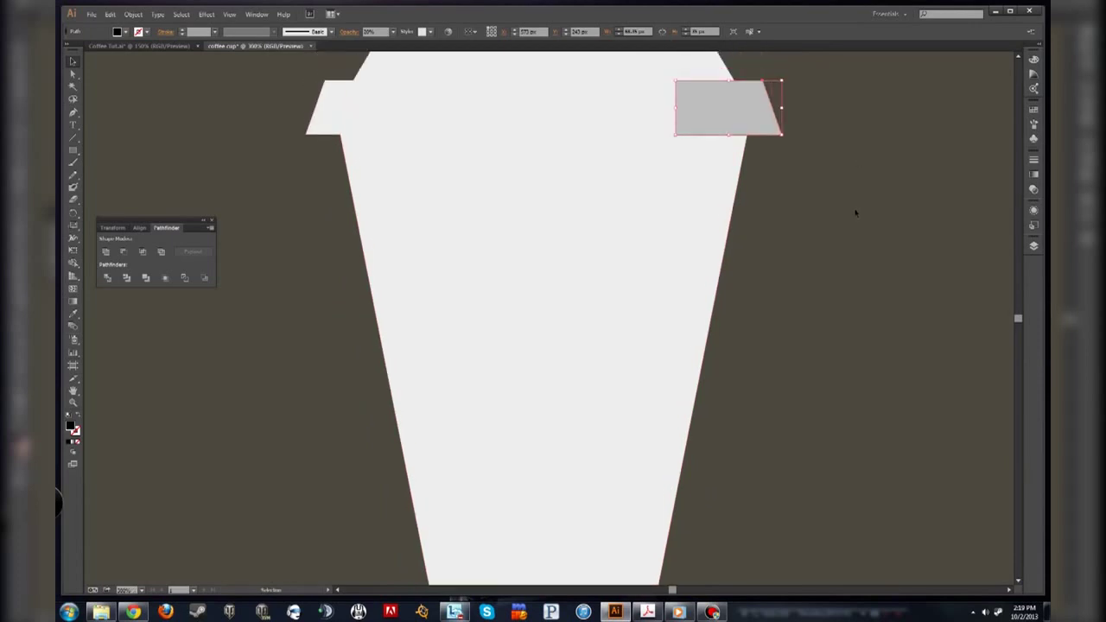
{"action": "left_click", "coordinate": [616, 216]}
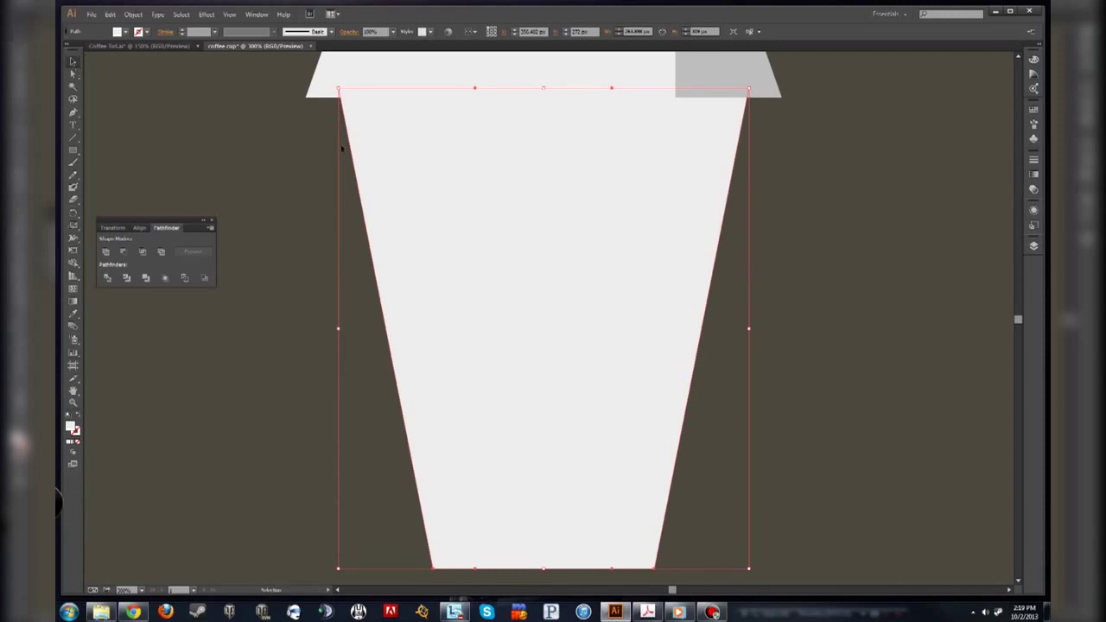
{"action": "left_click", "coordinate": [108, 15]}
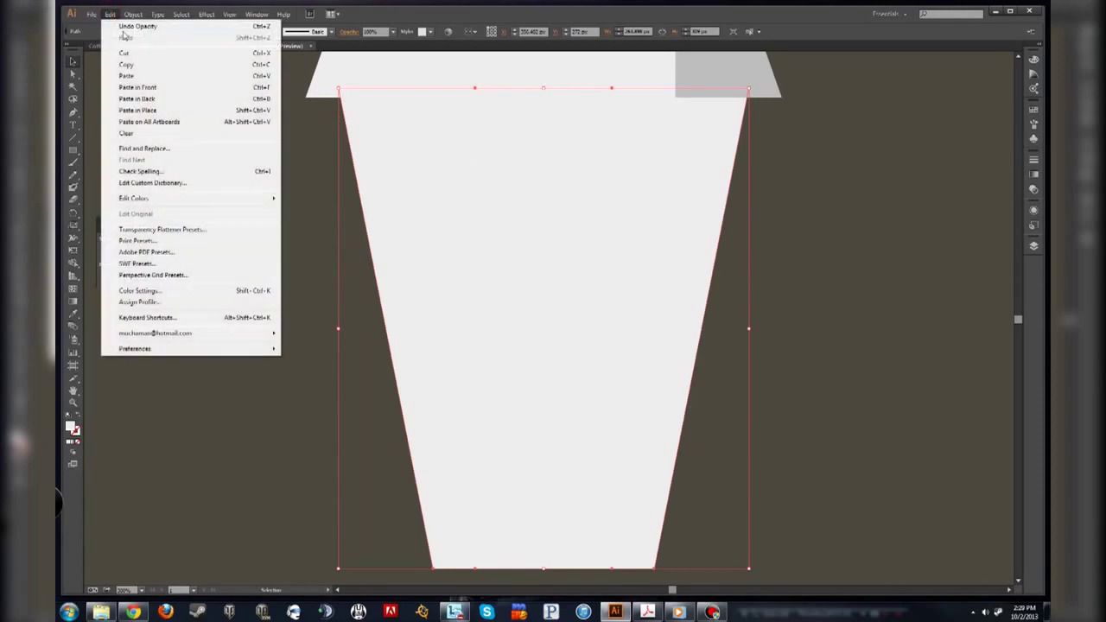
{"action": "left_click", "coordinate": [126, 65]}
{"action": "left_click", "coordinate": [110, 15]}
{"action": "left_click", "coordinate": [182, 110]}
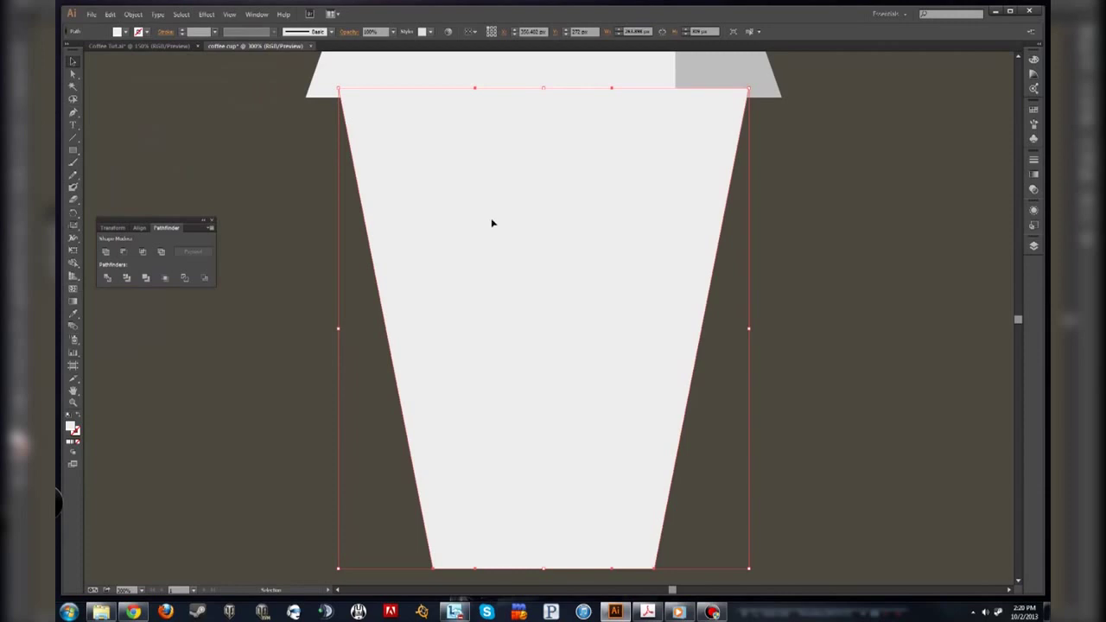
- Fill the duplicated cup body with black
{"action": "double_click", "coordinate": [71, 427]}
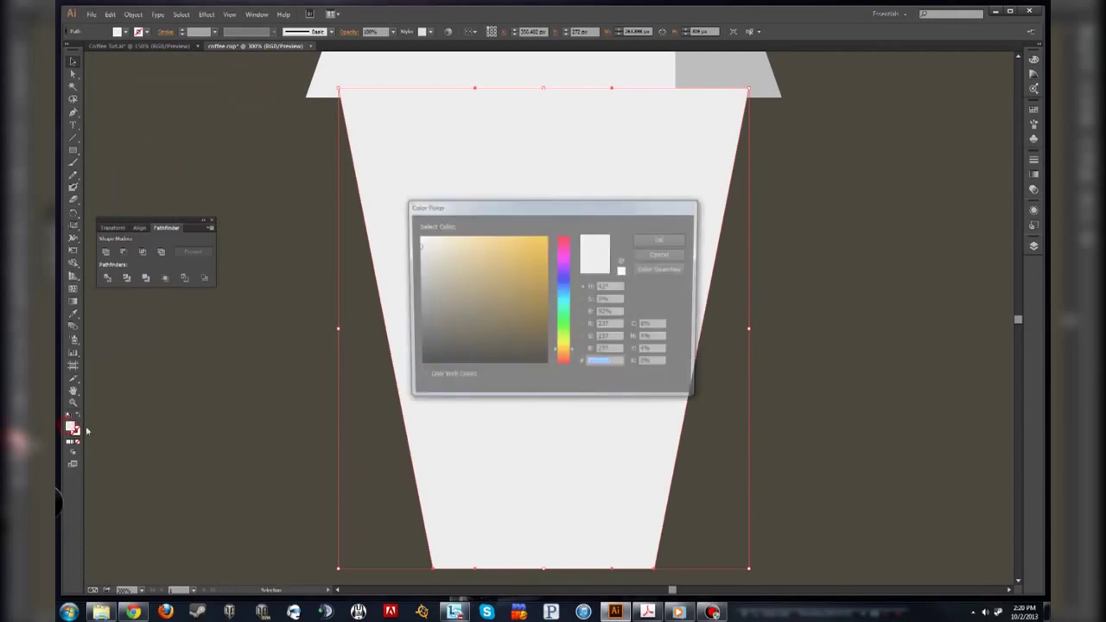
{"action": "left_click", "coordinate": [418, 365]}
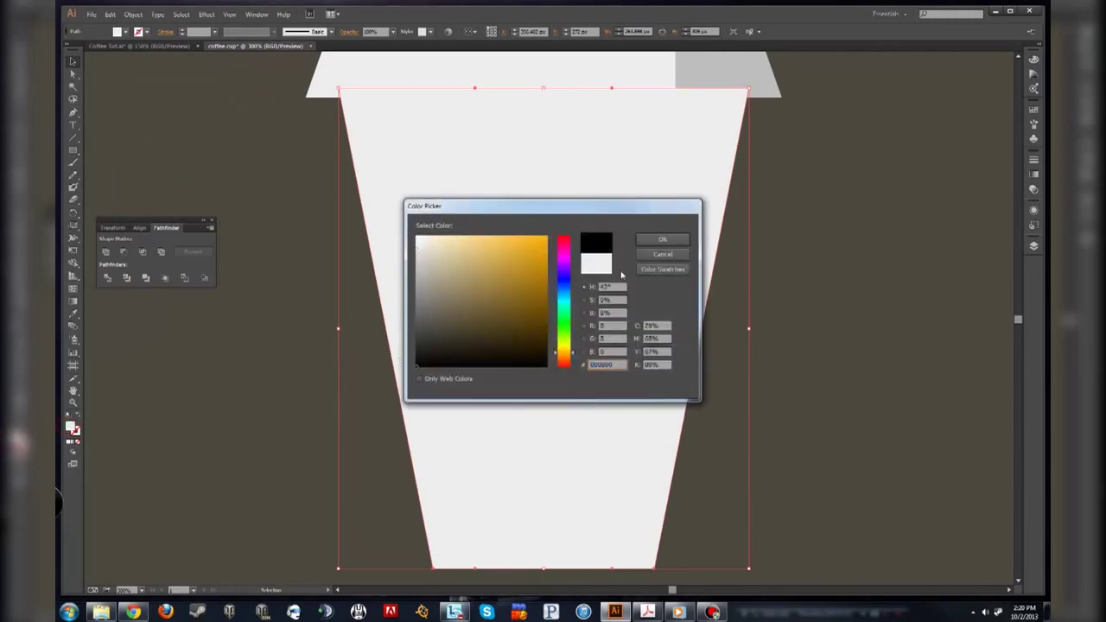
{"action": "left_click", "coordinate": [662, 239]}
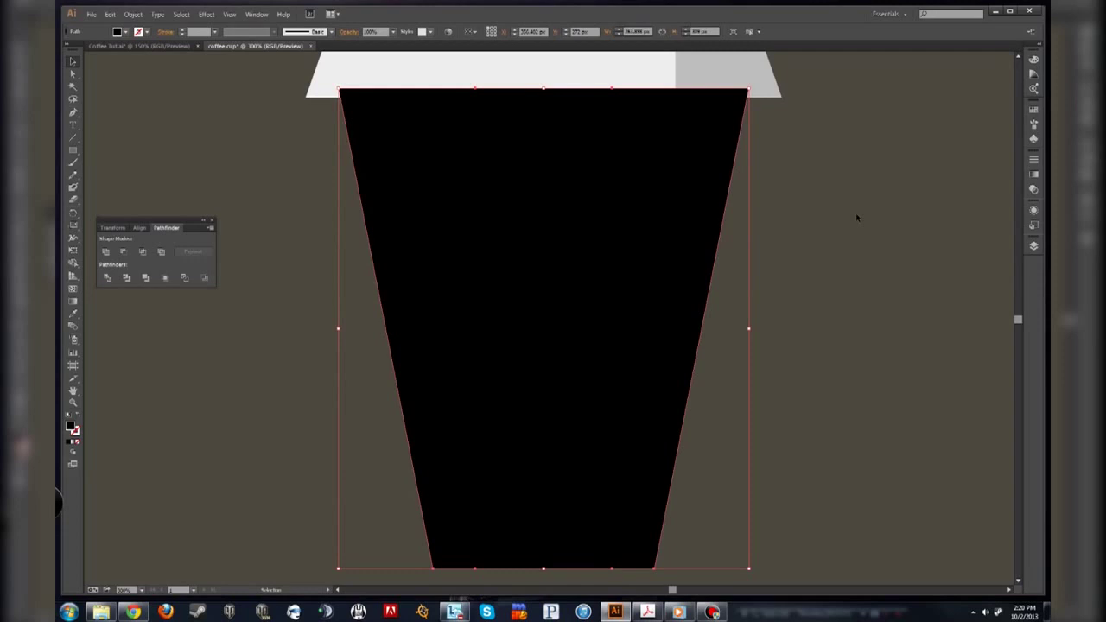
{"action": "left_click", "coordinate": [856, 216]}
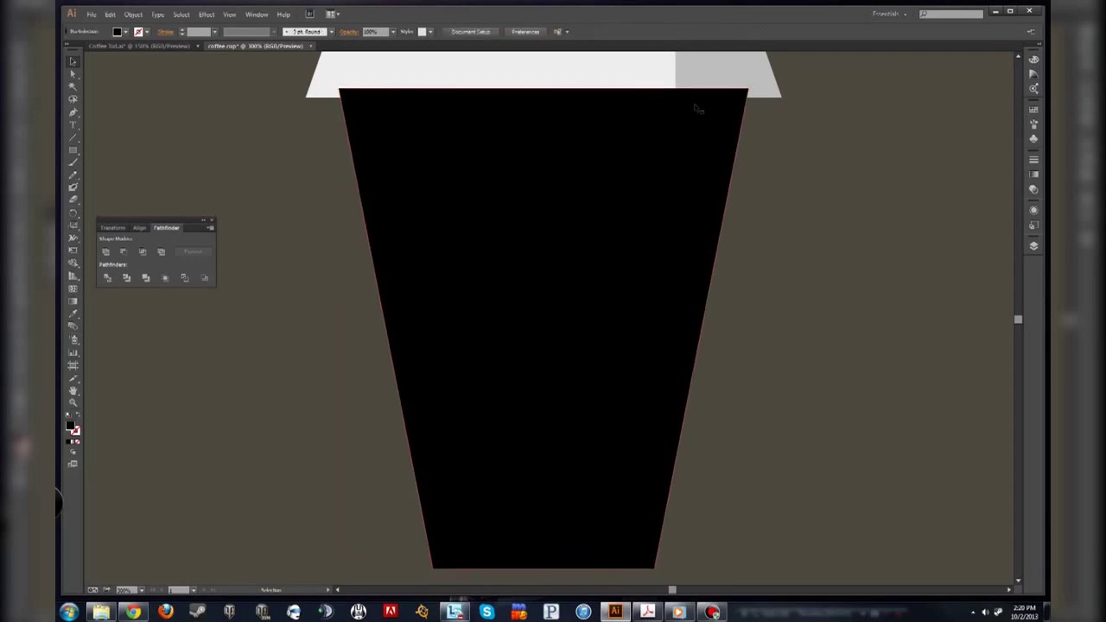
- Add an anchor point about 70% across the black cup's top edge and another just right of centre on its bottom edge
{"action": "left_click", "coordinate": [684, 136]}
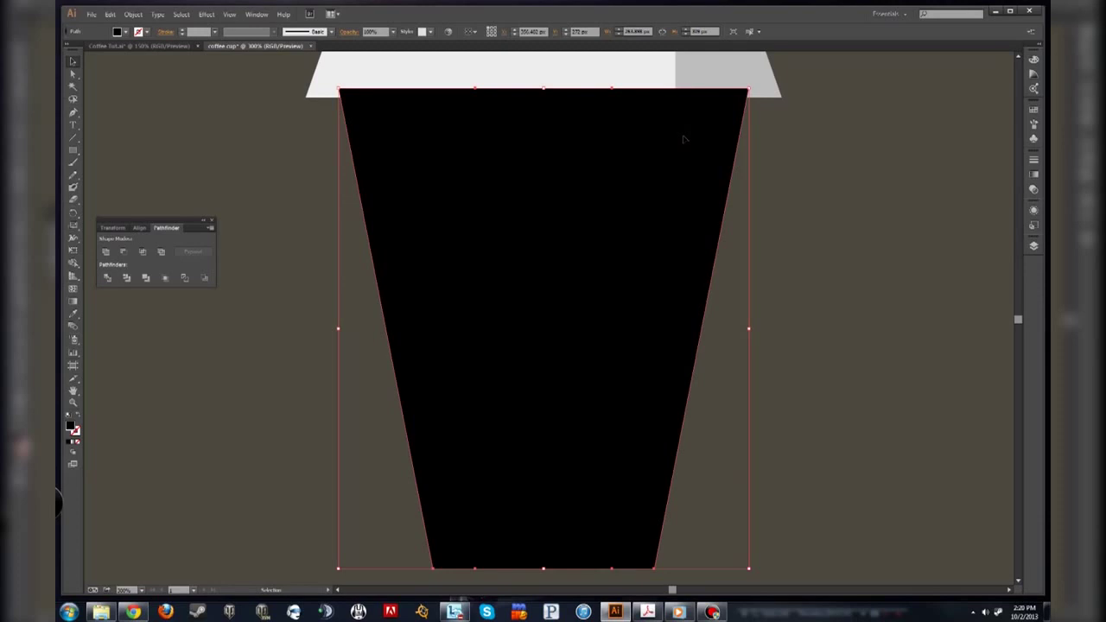
{"action": "key", "text": "plus"}
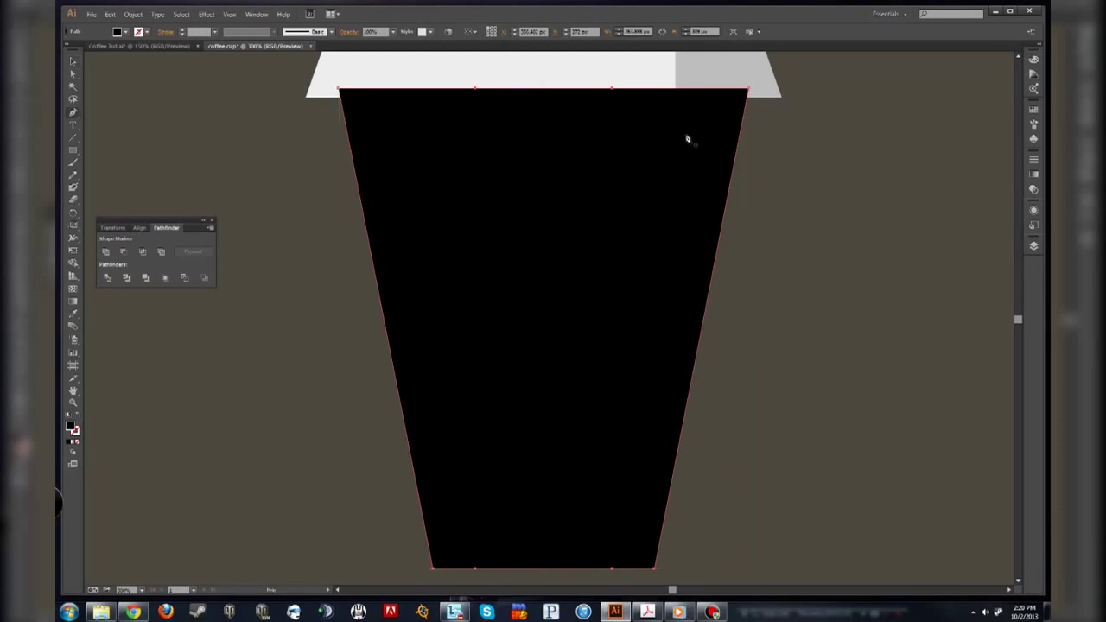
{"action": "left_click", "coordinate": [633, 90]}
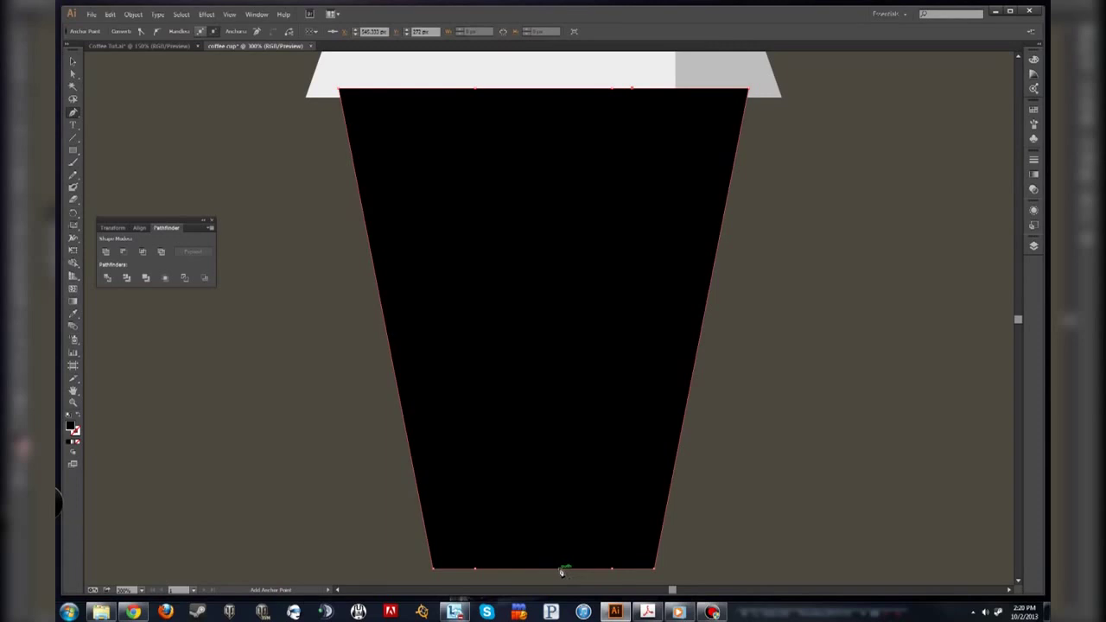
{"action": "left_click", "coordinate": [558, 569]}
- Delete the black cup shape's left-hand anchor points, keeping only the piece along the right side
{"action": "key", "text": "a"}
{"action": "left_click", "coordinate": [475, 89]}
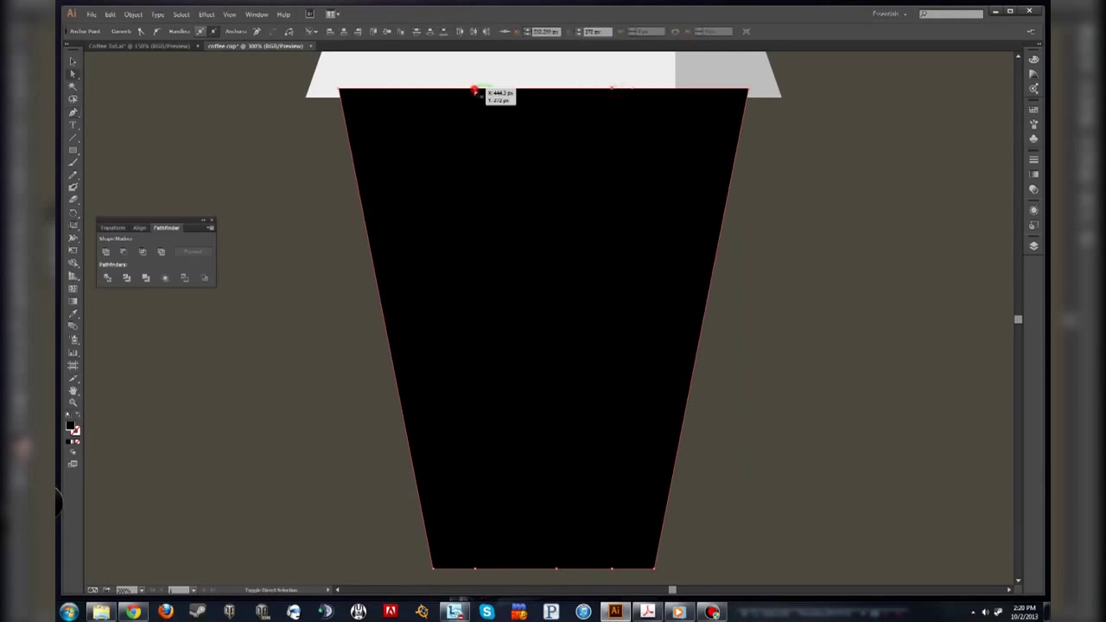
{"action": "left_click", "coordinate": [339, 89], "text": "shift"}
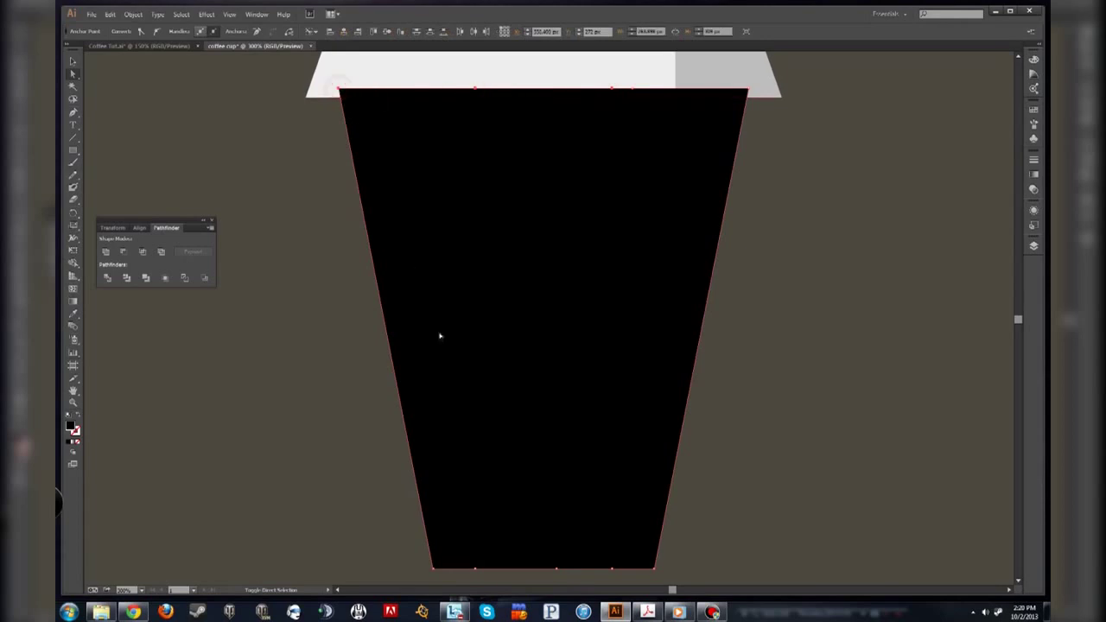
{"action": "left_click", "coordinate": [432, 569], "text": "shift"}
{"action": "key", "text": "Delete"}
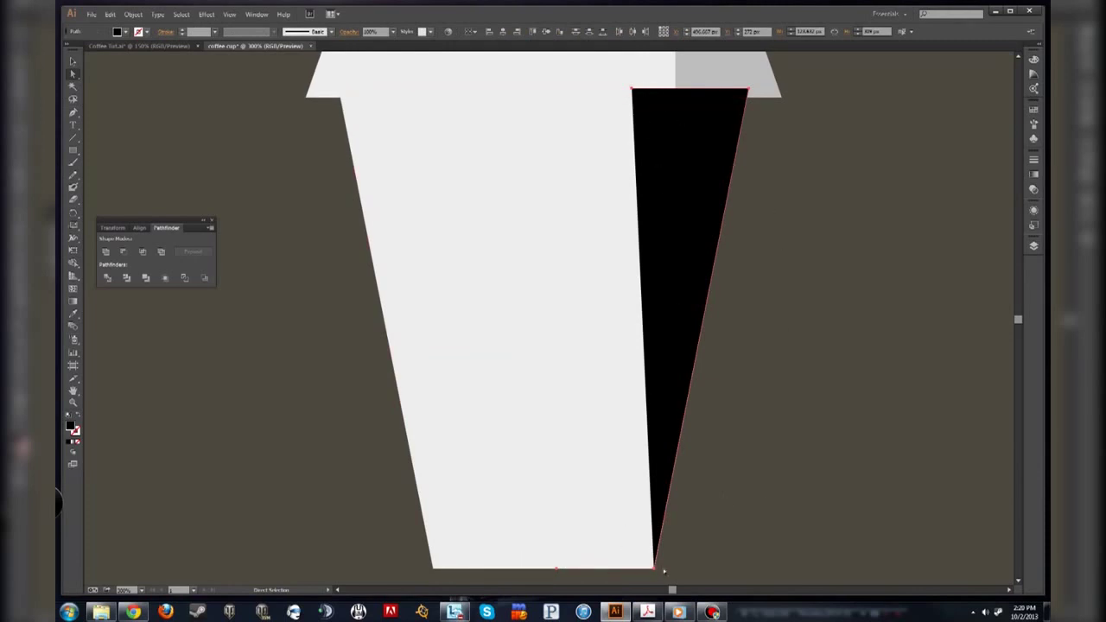
- Close the open black shape with the Pen tool, joining its lower right corner to the bottom and top inner points
{"action": "key", "text": "p"}
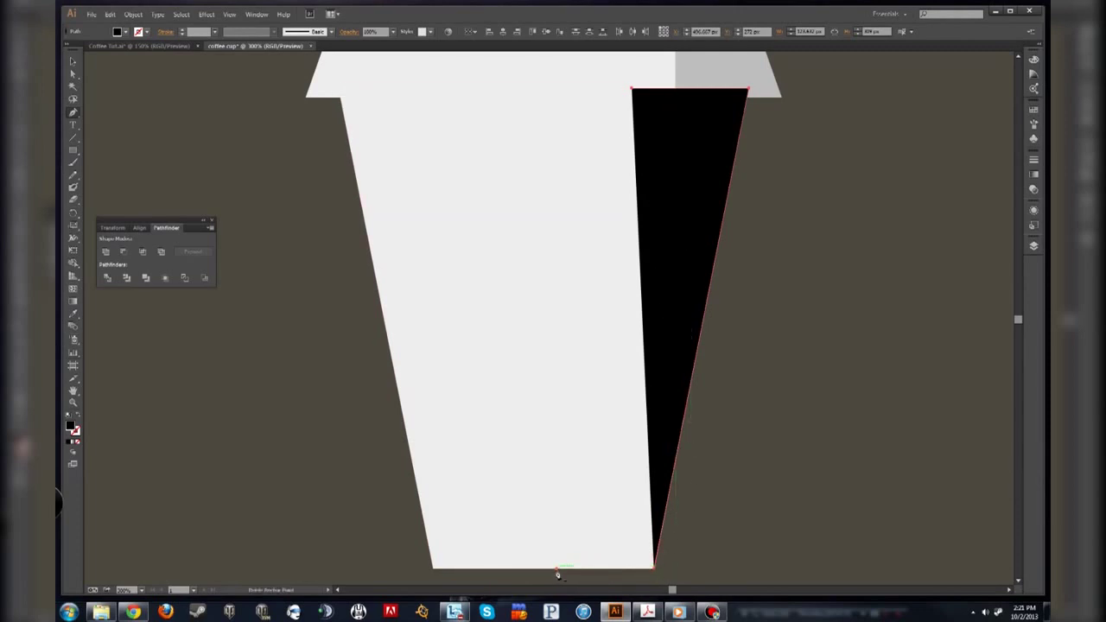
{"action": "left_click", "coordinate": [655, 574]}
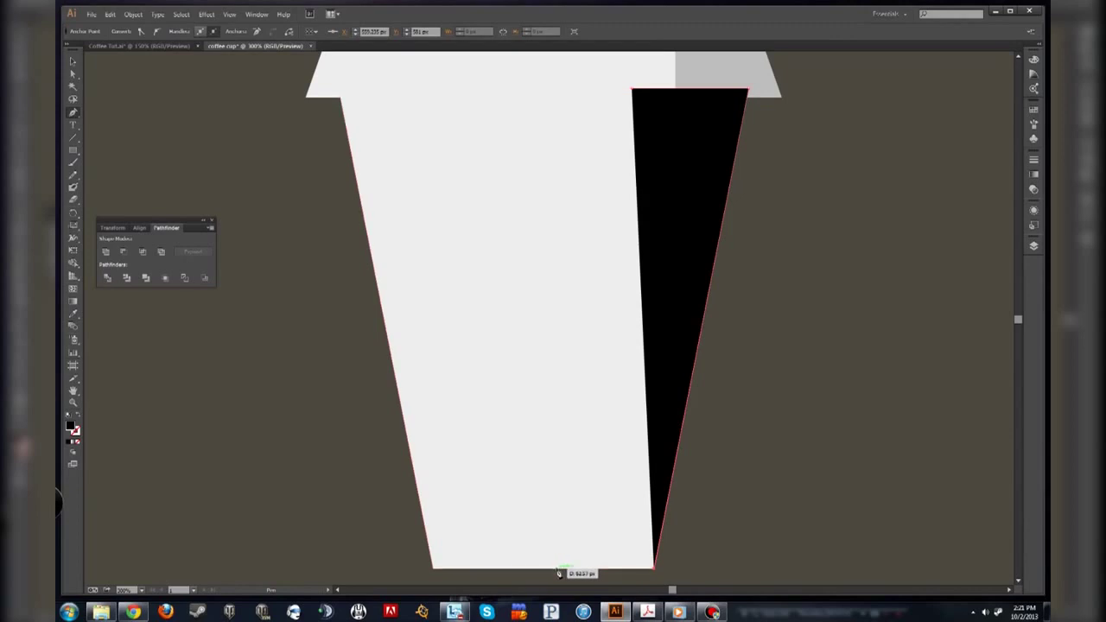
{"action": "left_click_drag", "start_coordinate": [559, 574], "coordinate": [558, 573]}
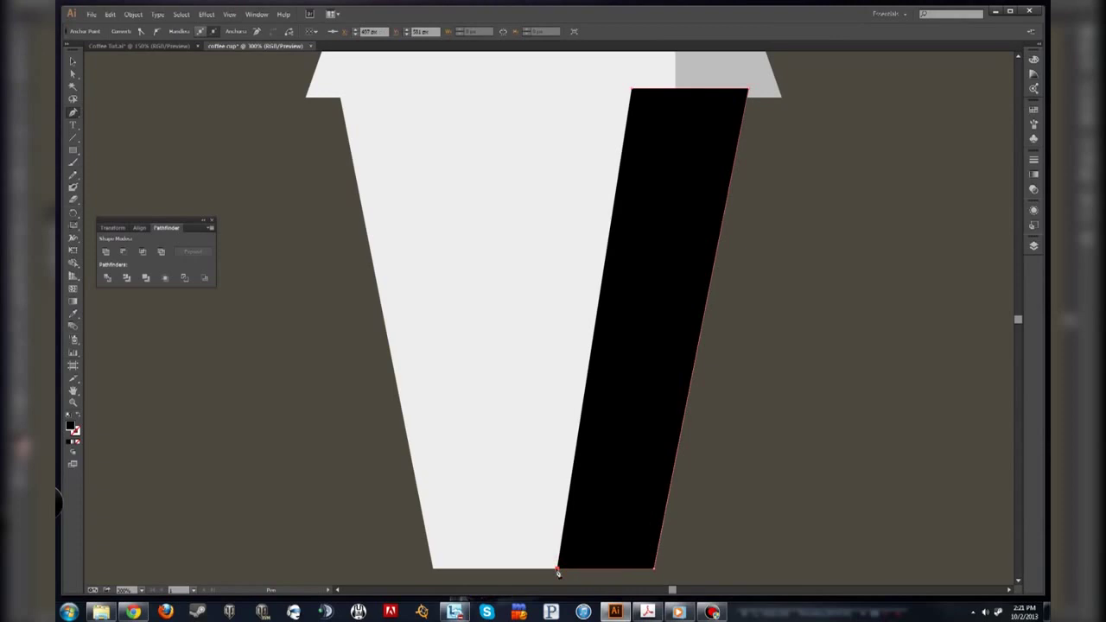
{"action": "left_click", "coordinate": [632, 91]}
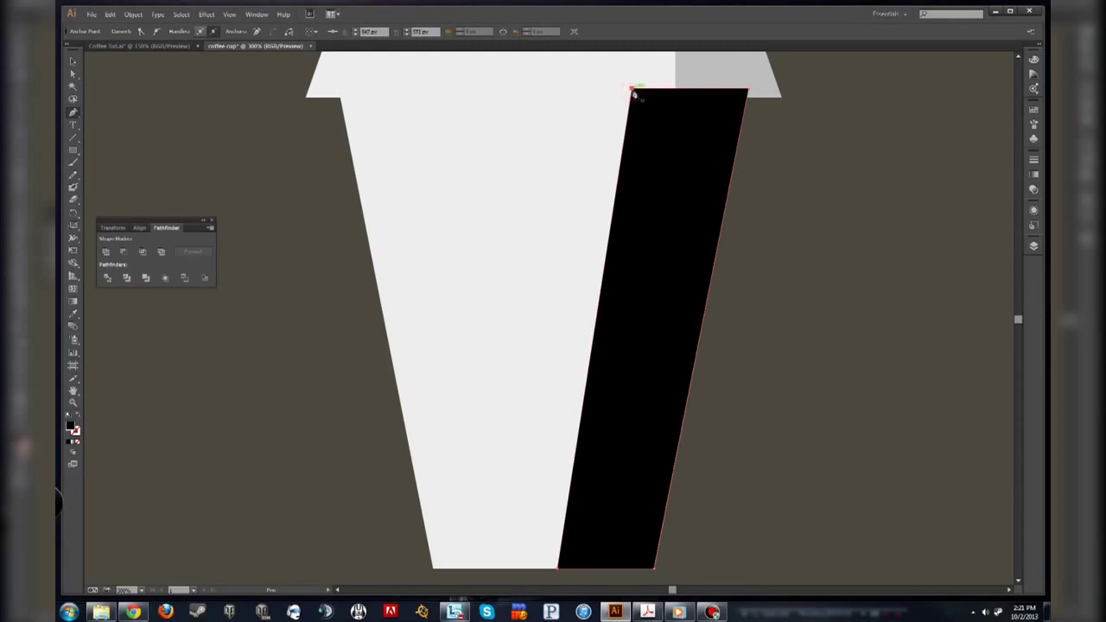
- Reduce the black cup body shadow's opacity to 20%
{"action": "left_click", "coordinate": [1034, 211]}
{"action": "left_click", "coordinate": [1035, 213]}
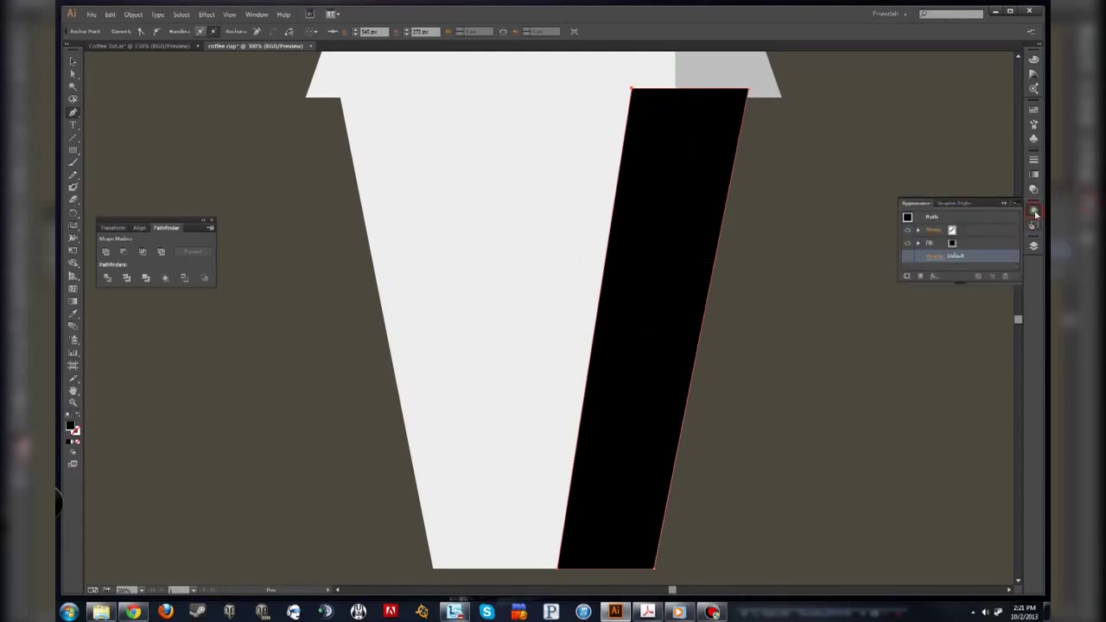
{"action": "left_click", "coordinate": [930, 256]}
{"action": "left_click", "coordinate": [937, 276]}
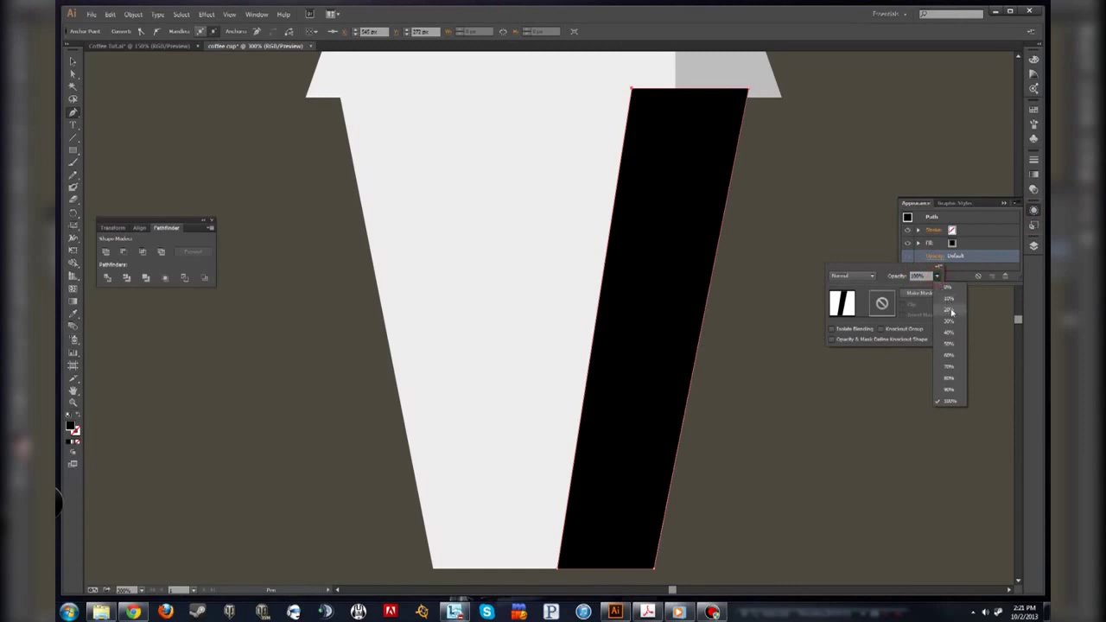
{"action": "left_click", "coordinate": [950, 310]}
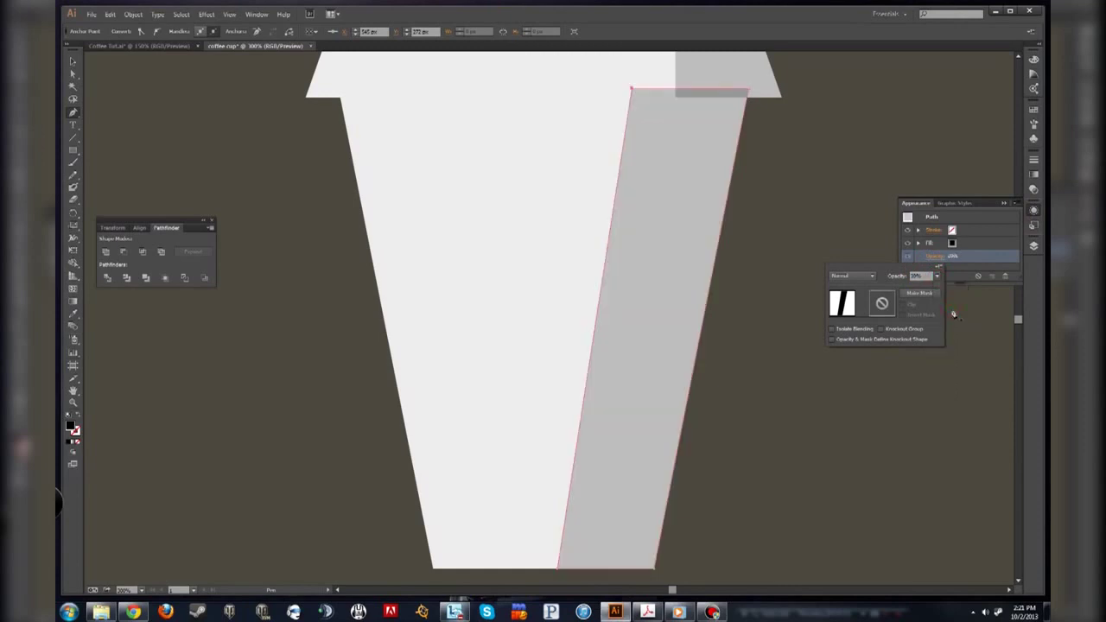
{"action": "left_click", "coordinate": [1037, 212]}
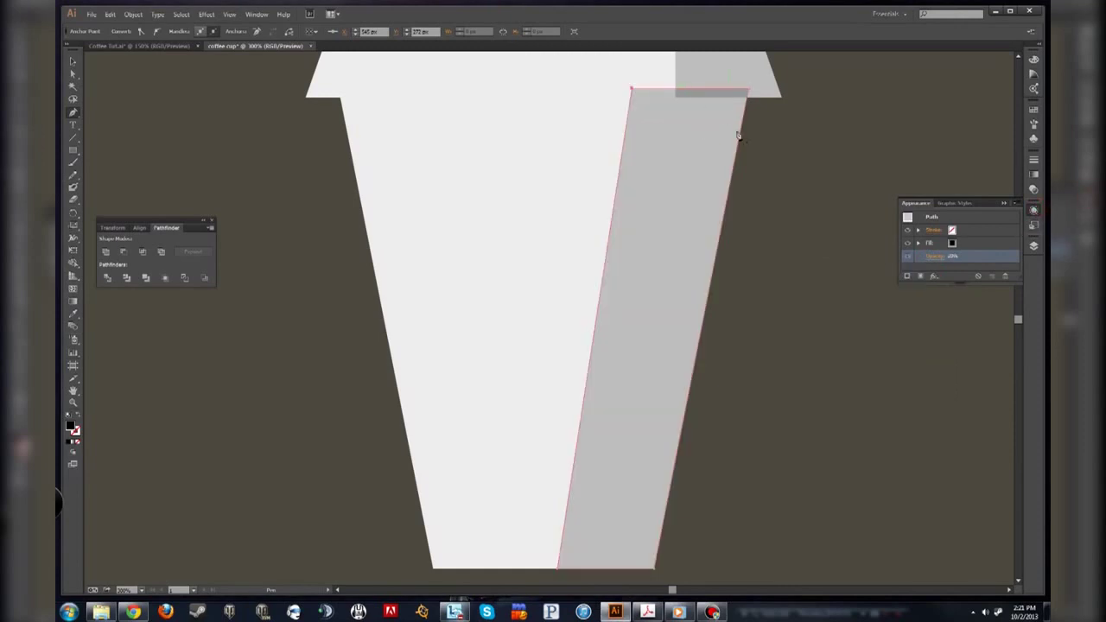
{"action": "left_click", "coordinate": [1035, 211]}
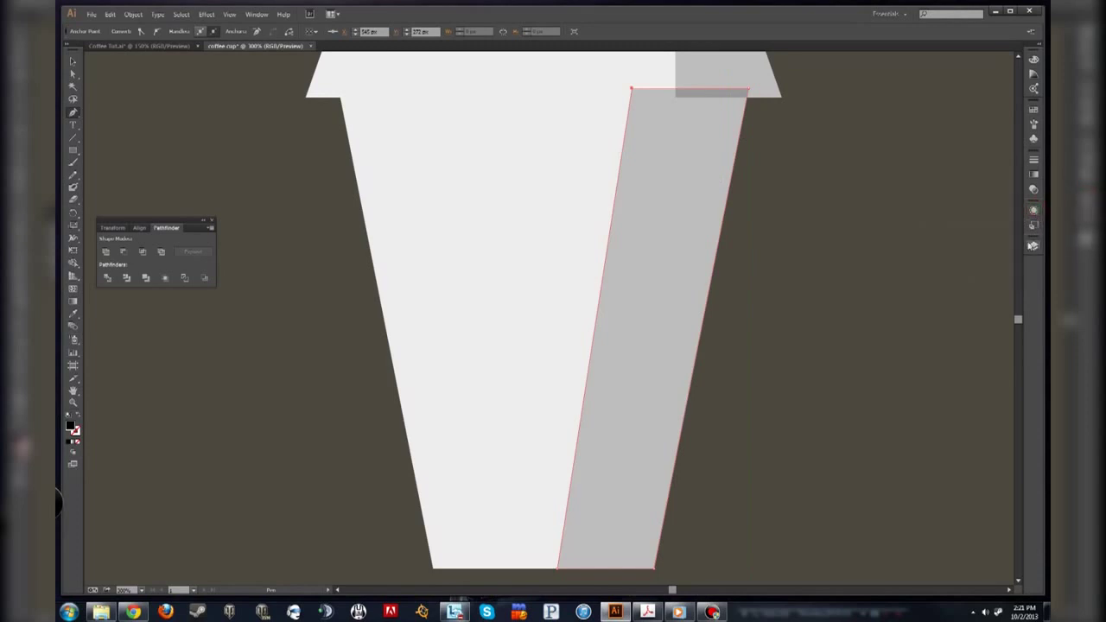
- Move the cup shadow path below the lid paths in the layer stack, directly above the cup body, and deselect it
{"action": "left_click", "coordinate": [1035, 248]}
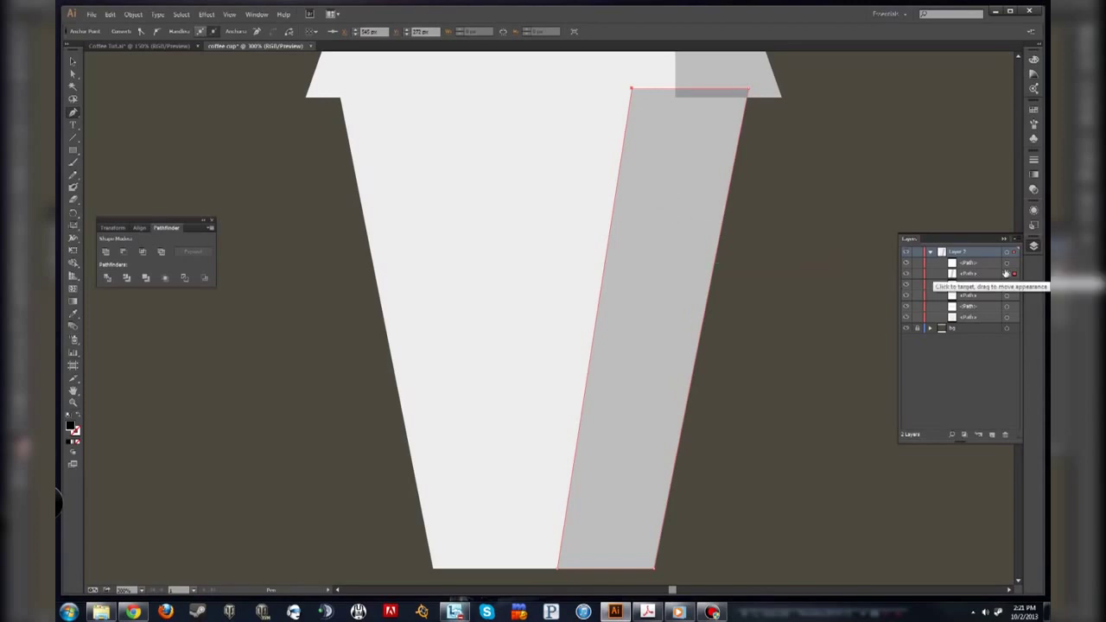
{"action": "left_click", "coordinate": [1007, 274]}
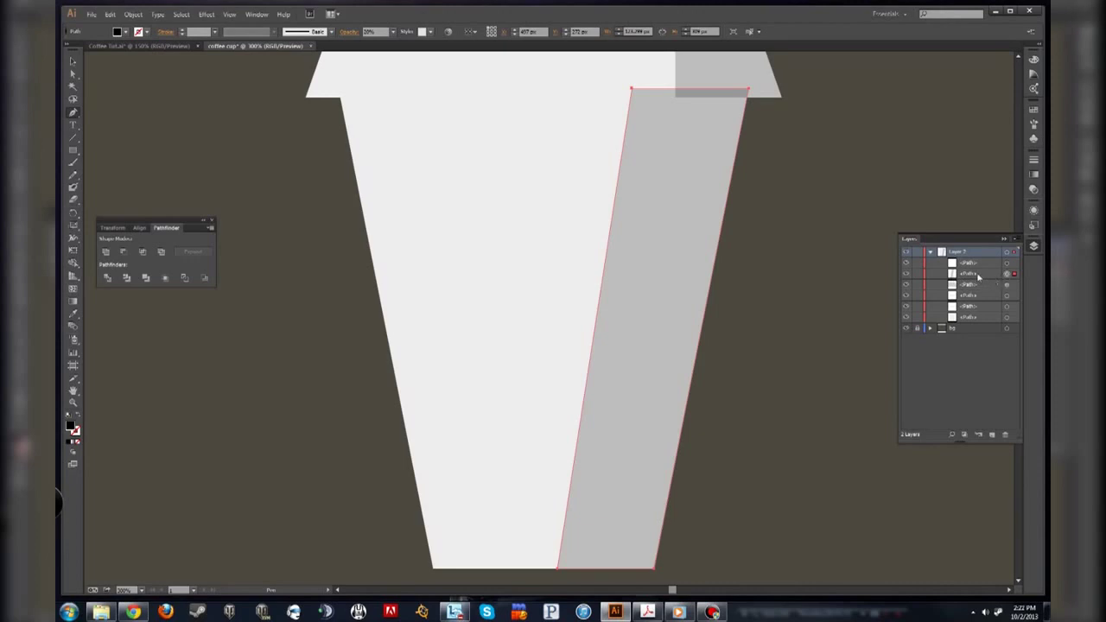
{"action": "left_click_drag", "start_coordinate": [978, 276], "coordinate": [980, 311]}
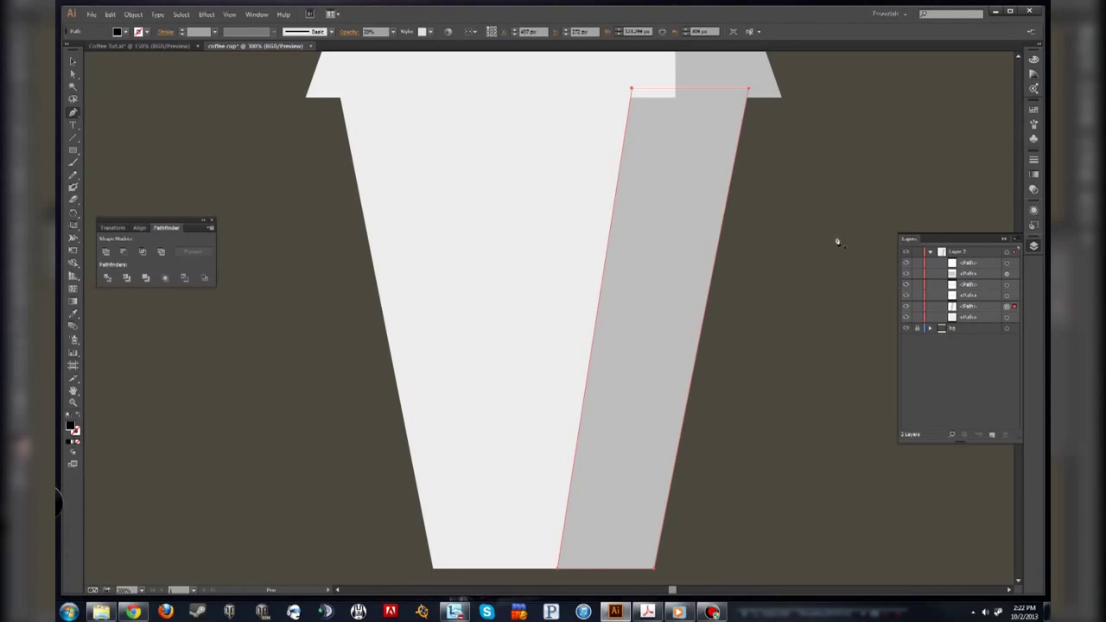
{"action": "key", "text": "a"}
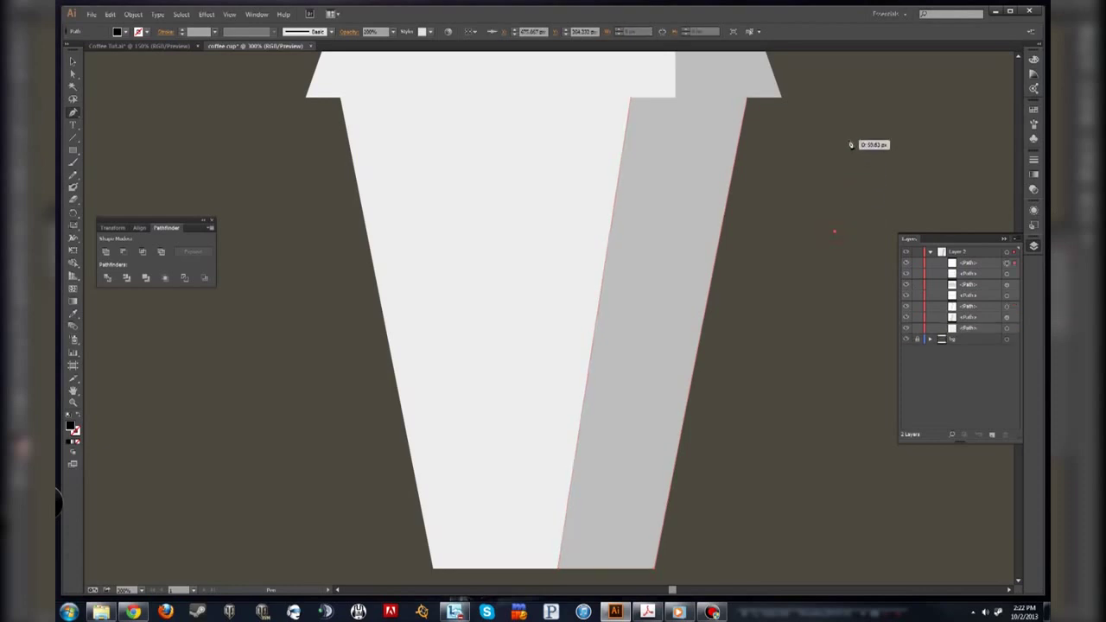
{"action": "key", "text": "v"}
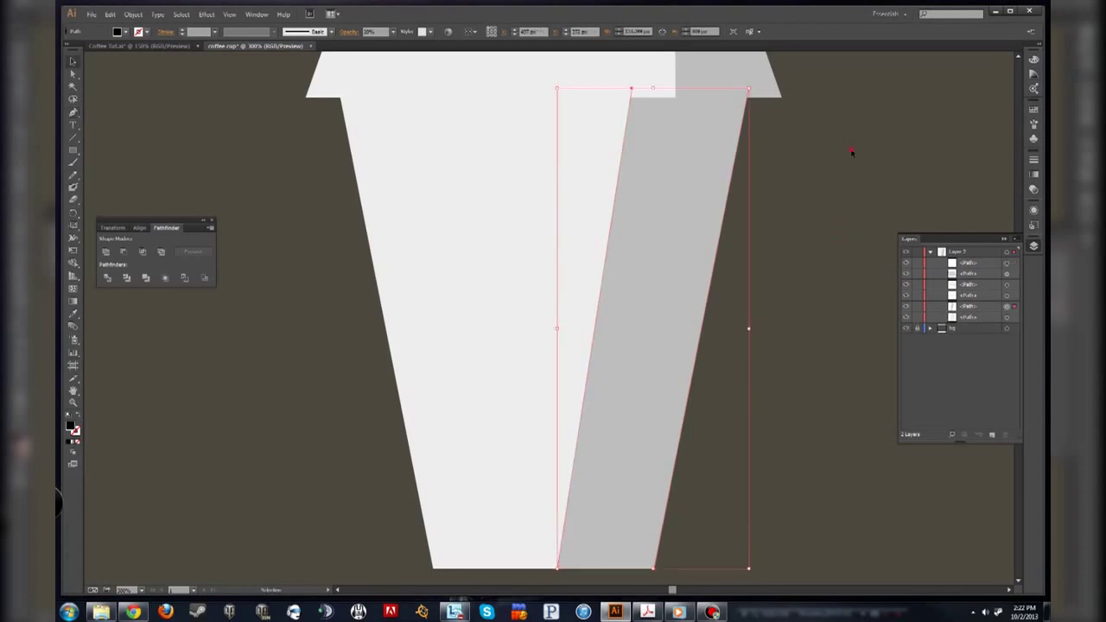
{"action": "left_click", "coordinate": [830, 151]}
{"action": "left_click_drag", "start_coordinate": [830, 151], "coordinate": [877, 303]}
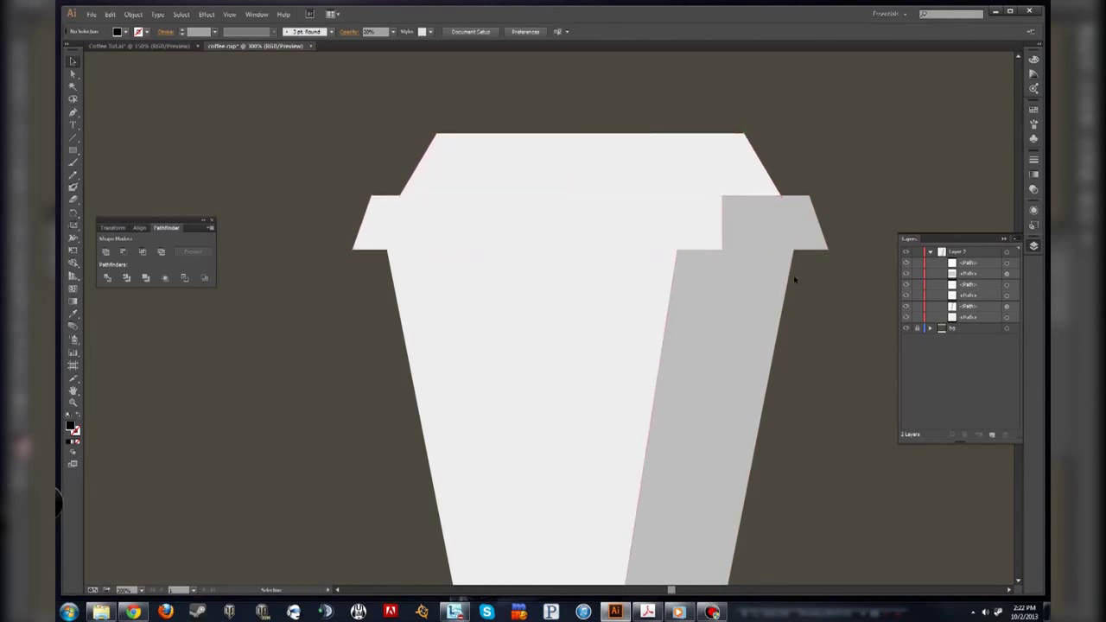
- Examine the shadow cast beneath the lid in the finished reference cup document and return to the coffee cup drawing
{"action": "left_click", "coordinate": [153, 48]}
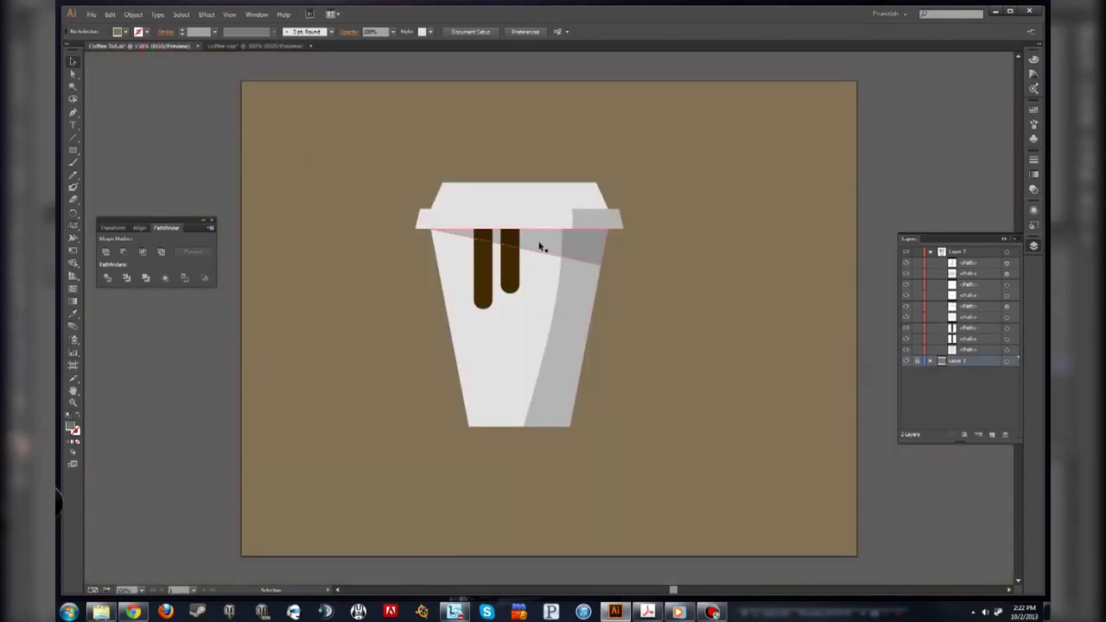
{"action": "key", "text": "ctrl+z"}
{"action": "left_click", "coordinate": [257, 46]}
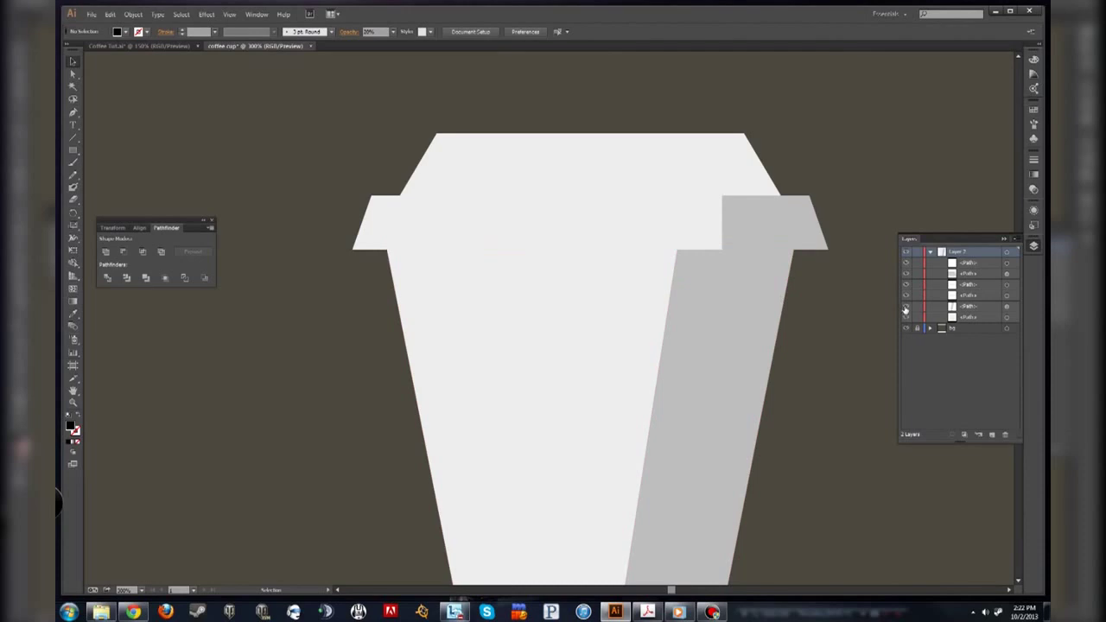
- Hide the four lid paths stacked above the cup body and its side shadow
{"action": "left_click_drag", "start_coordinate": [906, 295], "coordinate": [905, 263]}
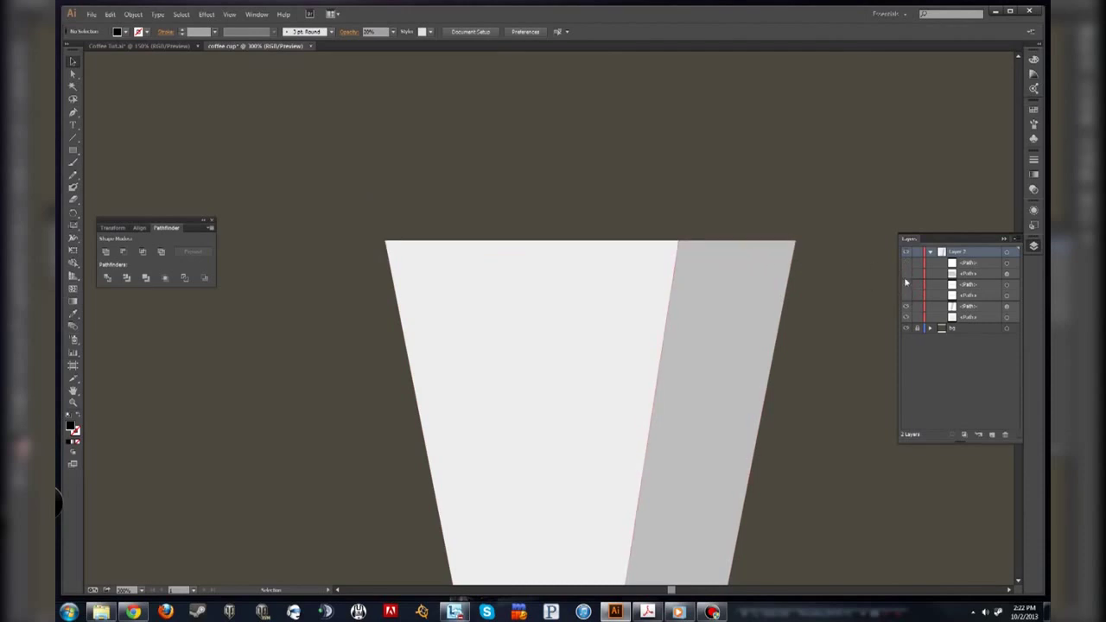
{"action": "mouse_move", "coordinate": [906, 262]}
{"action": "left_mouse_down"}
{"action": "mouse_move", "coordinate": [909, 296]}
{"action": "mouse_move", "coordinate": [906, 268]}
{"action": "left_mouse_up"}
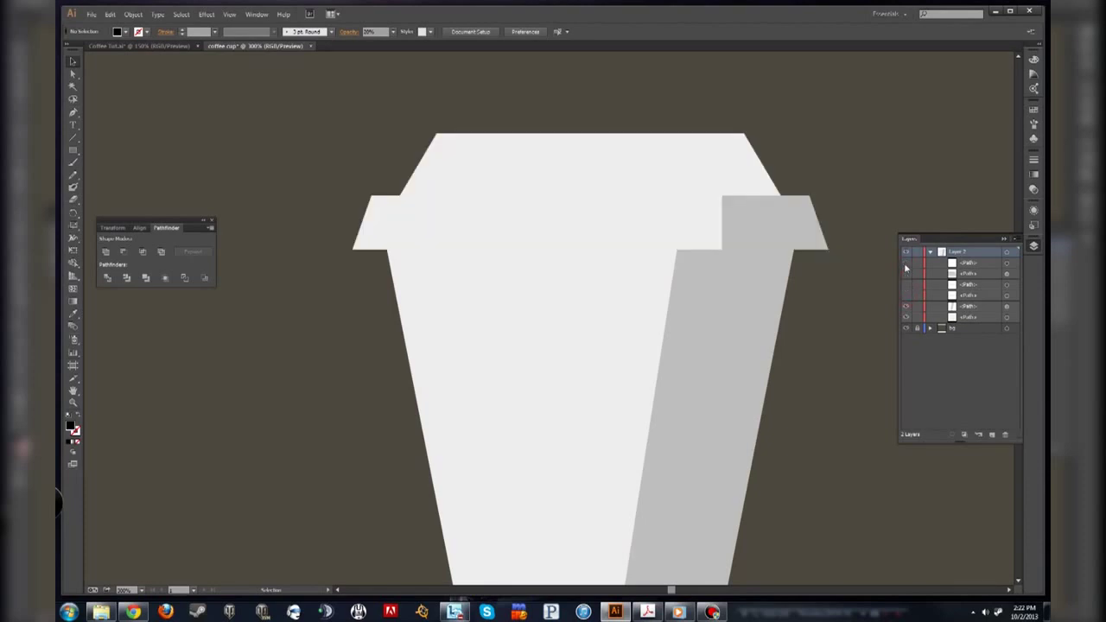
{"action": "left_click", "coordinate": [906, 265]}
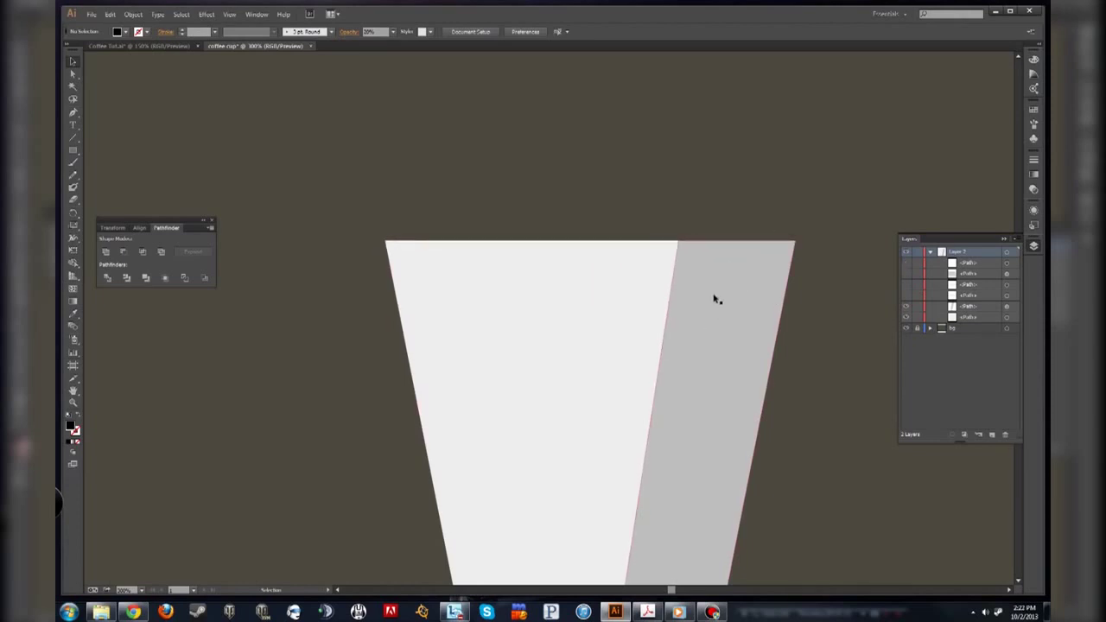
- Draw a closed black wedge across the cup's top with the Pen tool, from the upper left corner to about a fifth down the right edge
{"action": "key", "text": "p"}
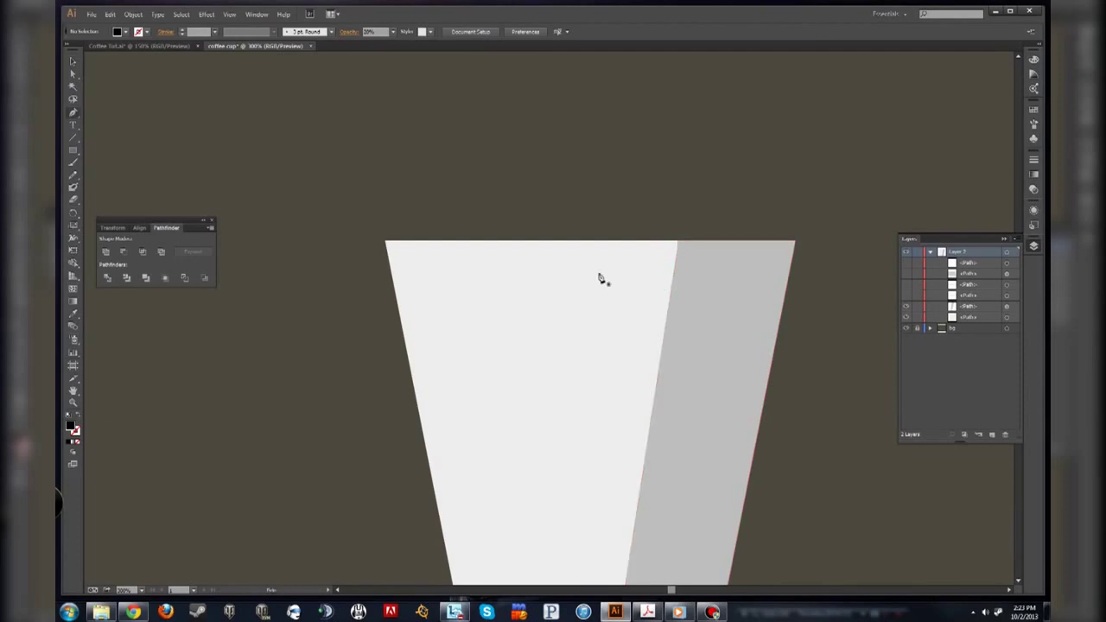
{"action": "left_click", "coordinate": [386, 245]}
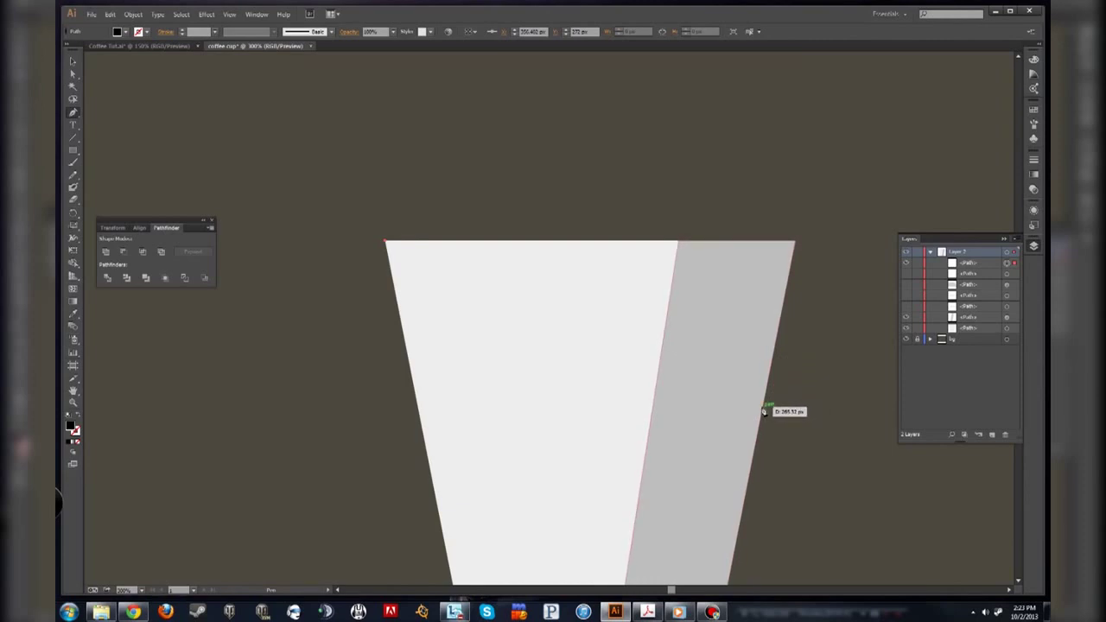
{"action": "left_click", "coordinate": [777, 350]}
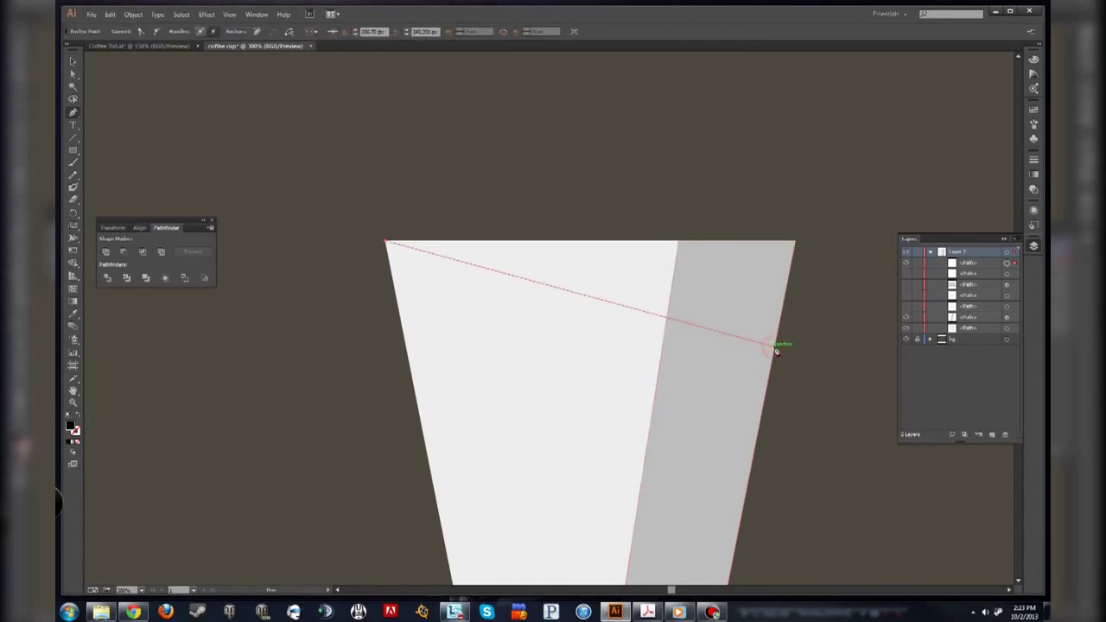
{"action": "left_click", "coordinate": [796, 243]}
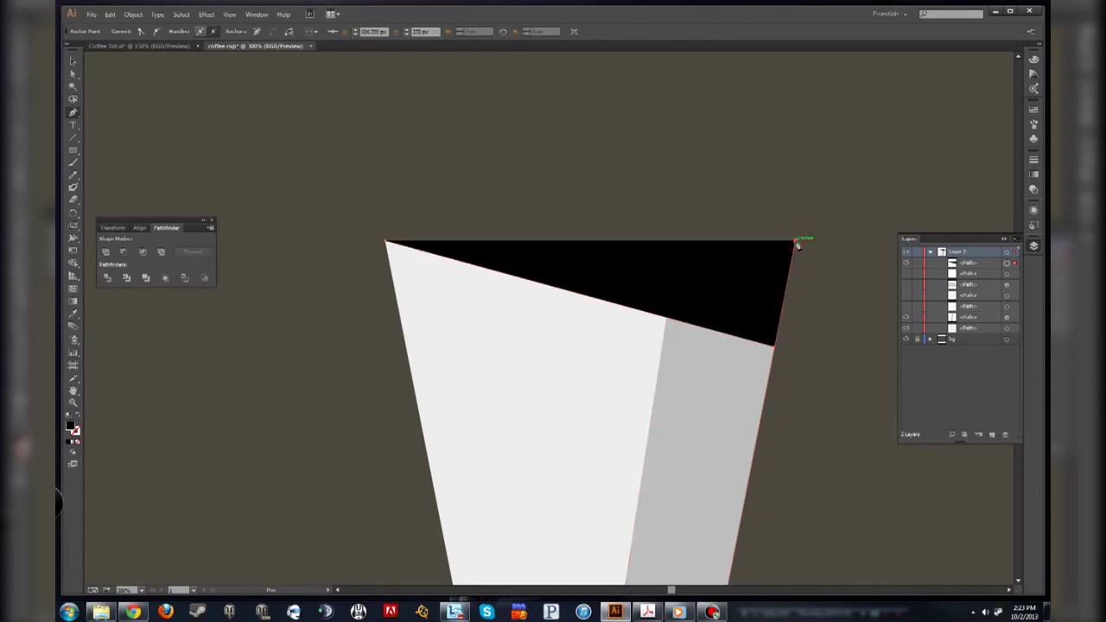
{"action": "left_click", "coordinate": [388, 246]}
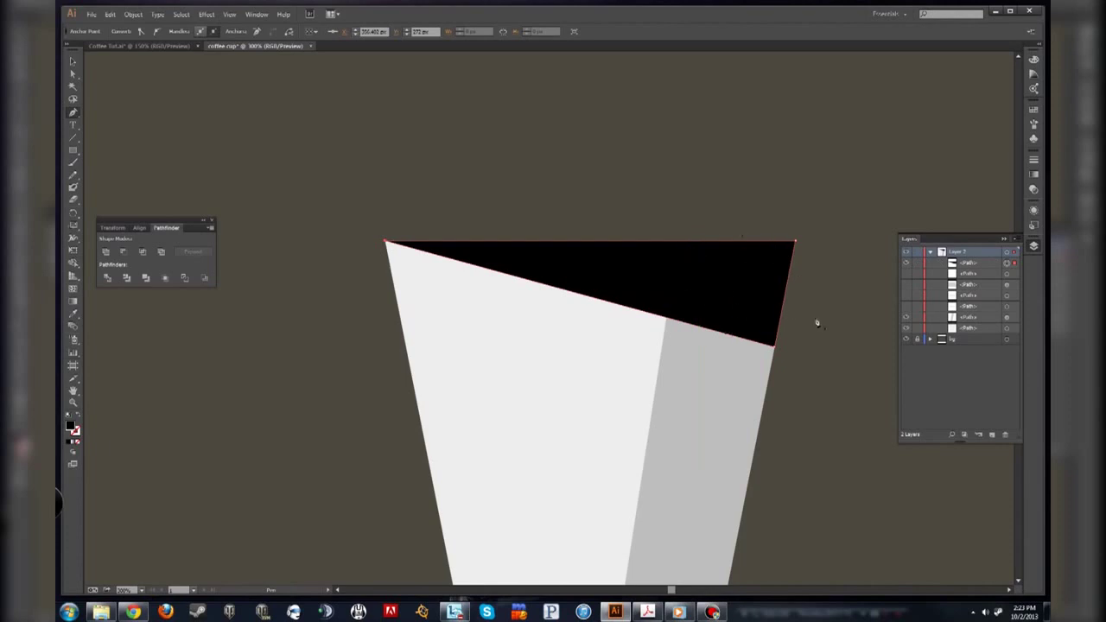
- Check up close how the black wedge's lower right corner meets the cup's edge, and deselect the wedge
{"action": "key", "text": "z"}
{"action": "left_click_drag", "start_coordinate": [752, 314], "coordinate": [814, 366]}
{"action": "left_click", "coordinate": [415, 253]}
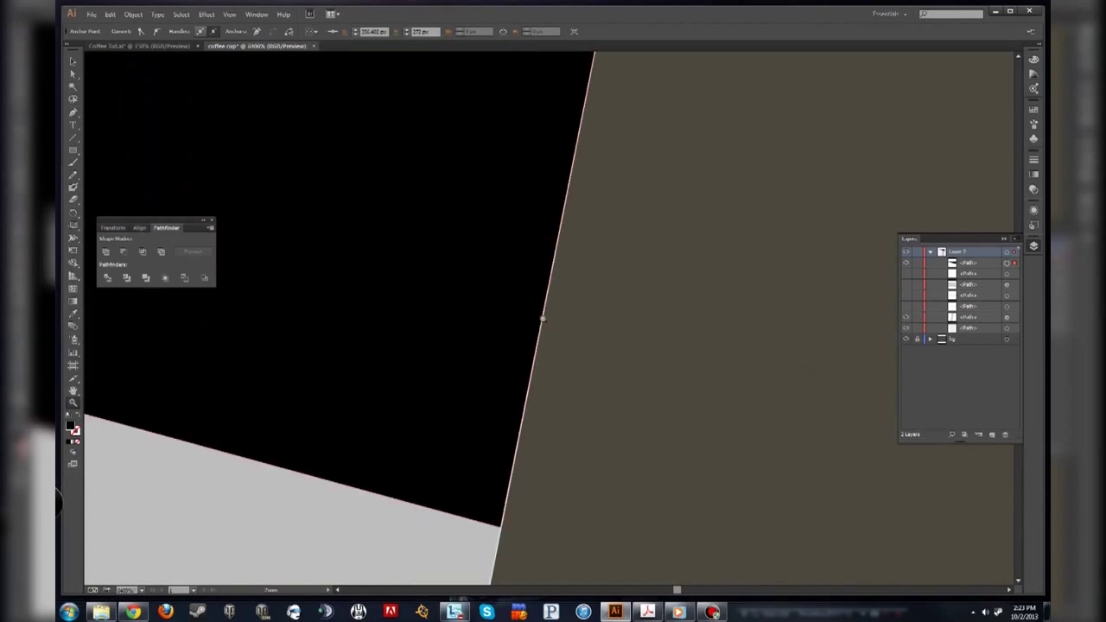
{"action": "key", "text": "v"}
{"action": "key", "text": "ctrl+0"}
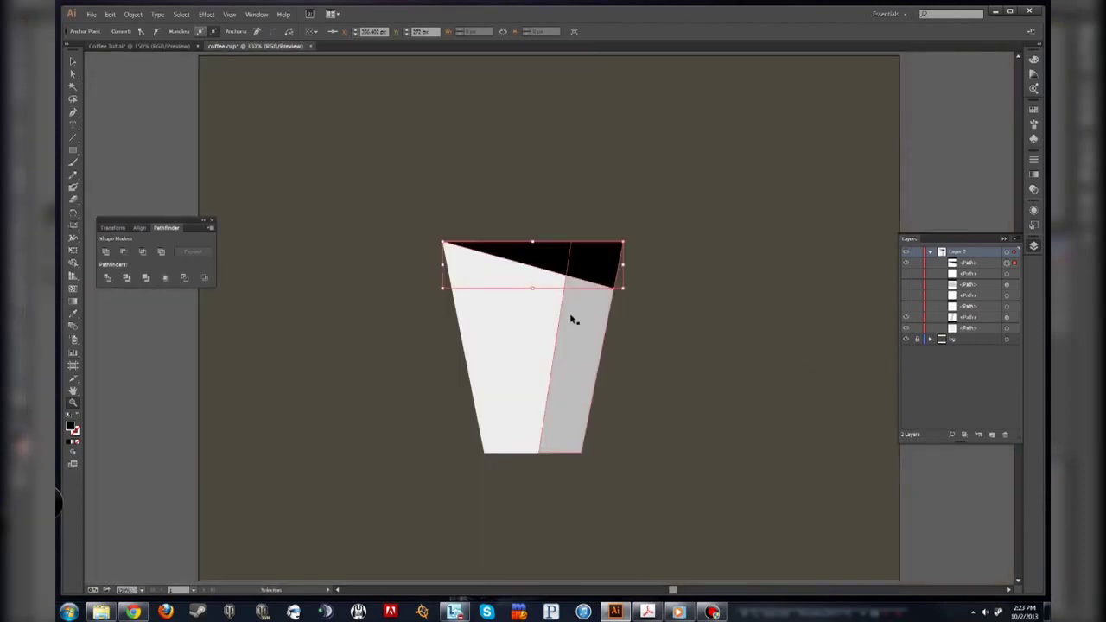
{"action": "key", "text": "ctrl+="}
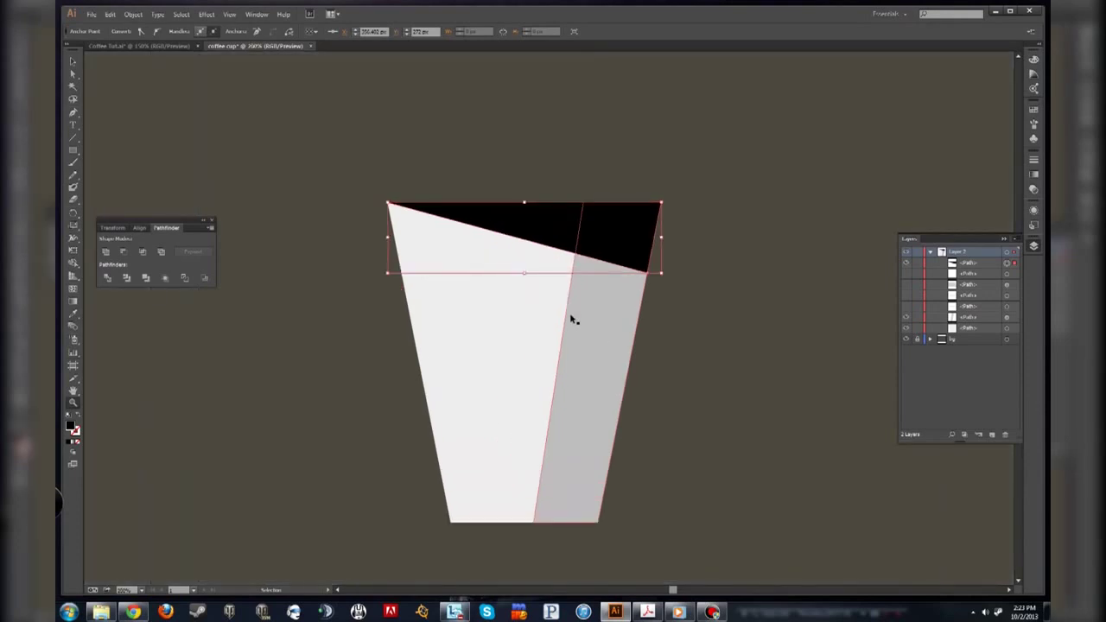
{"action": "key", "text": "z"}
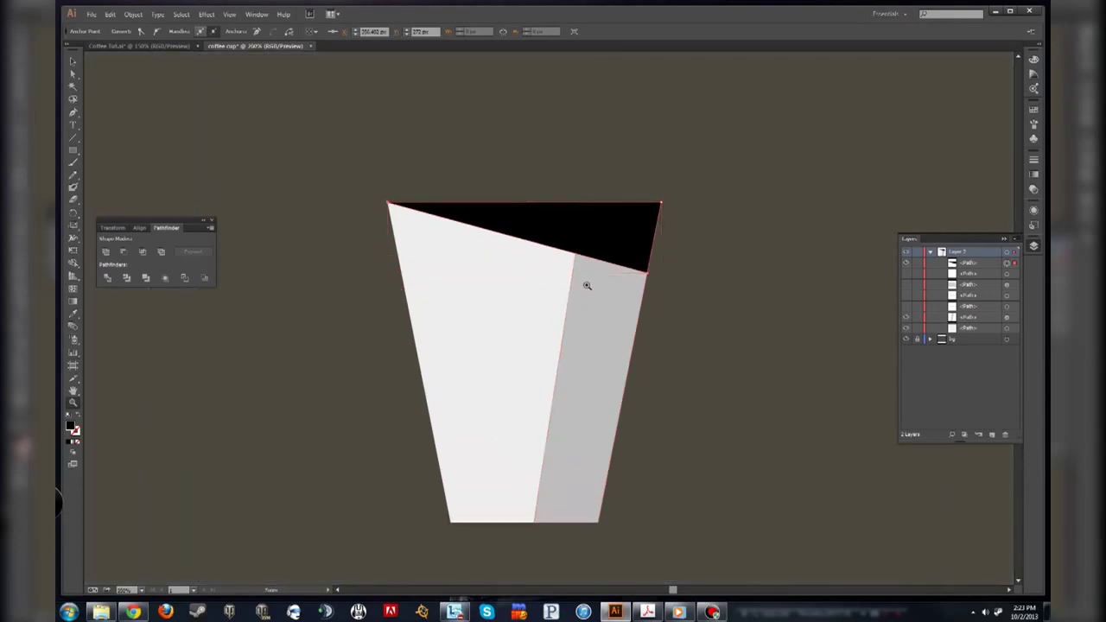
{"action": "key", "text": "v"}
{"action": "left_click", "coordinate": [748, 238]}
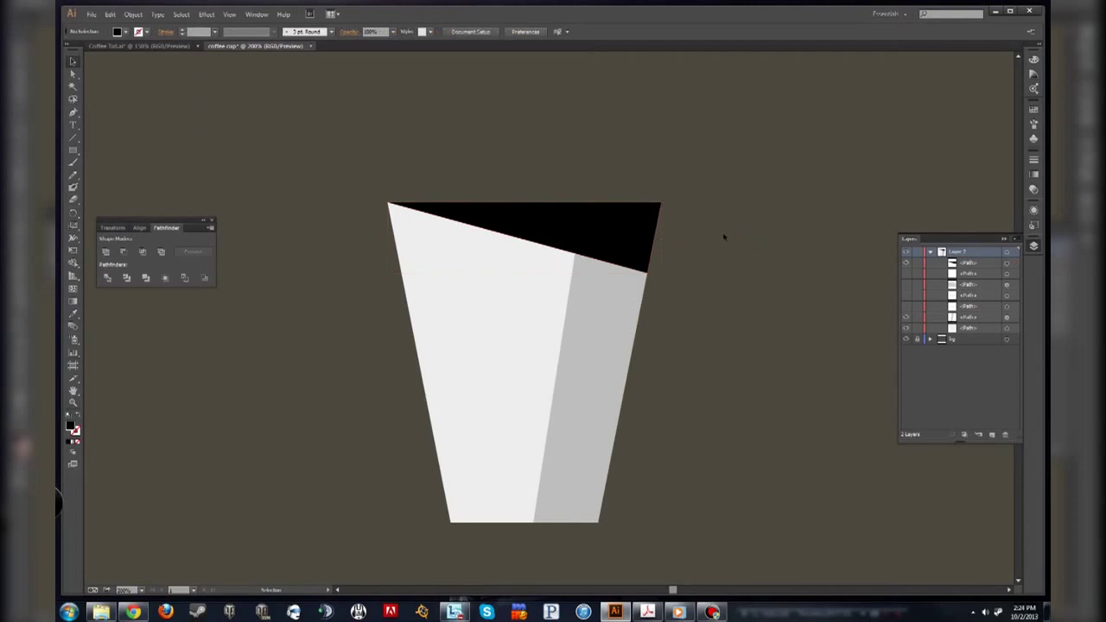
- Set the opacity of the black wedge across the cup's top to 10% and deselect it
{"action": "left_click", "coordinate": [625, 233]}
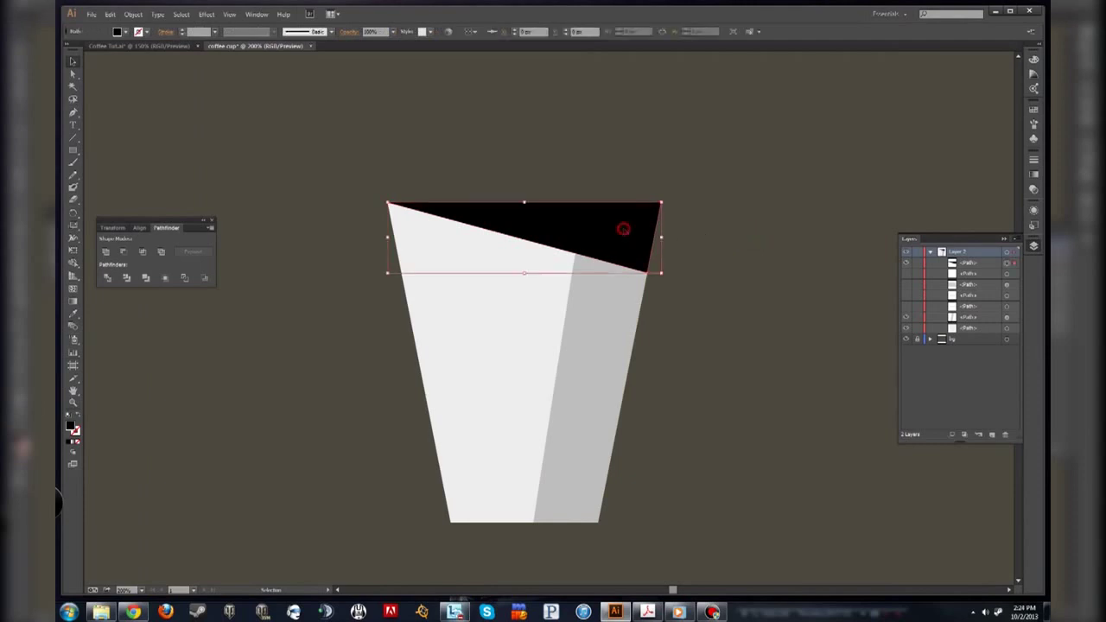
{"action": "left_click", "coordinate": [1034, 224]}
{"action": "left_click", "coordinate": [1033, 210]}
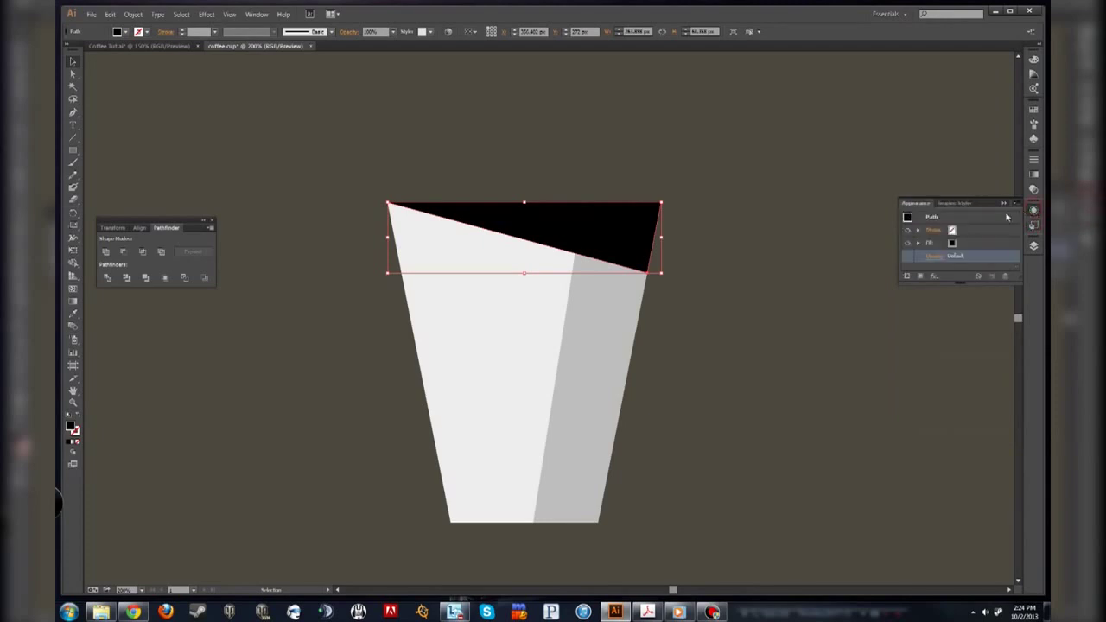
{"action": "left_click", "coordinate": [935, 257]}
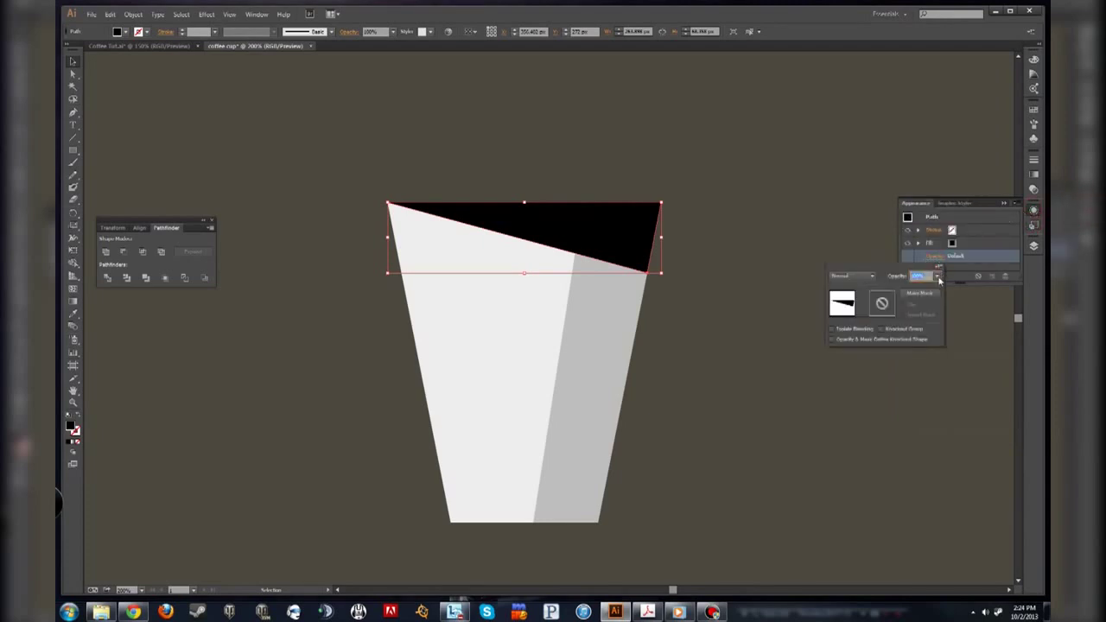
{"action": "left_click", "coordinate": [939, 277]}
{"action": "left_click", "coordinate": [956, 301]}
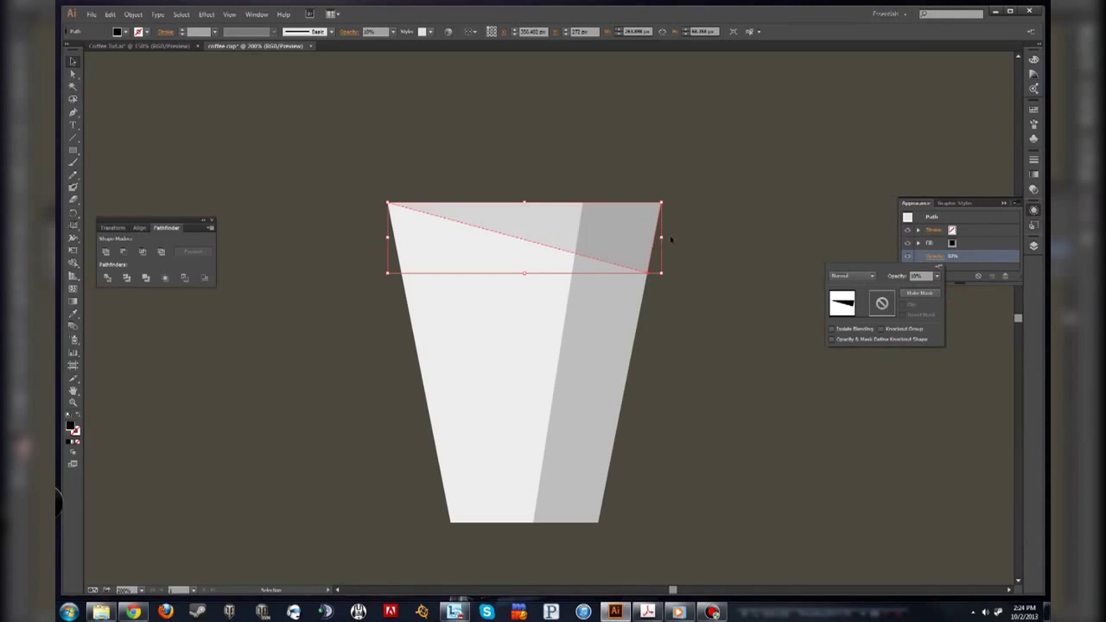
{"action": "left_click", "coordinate": [766, 235]}
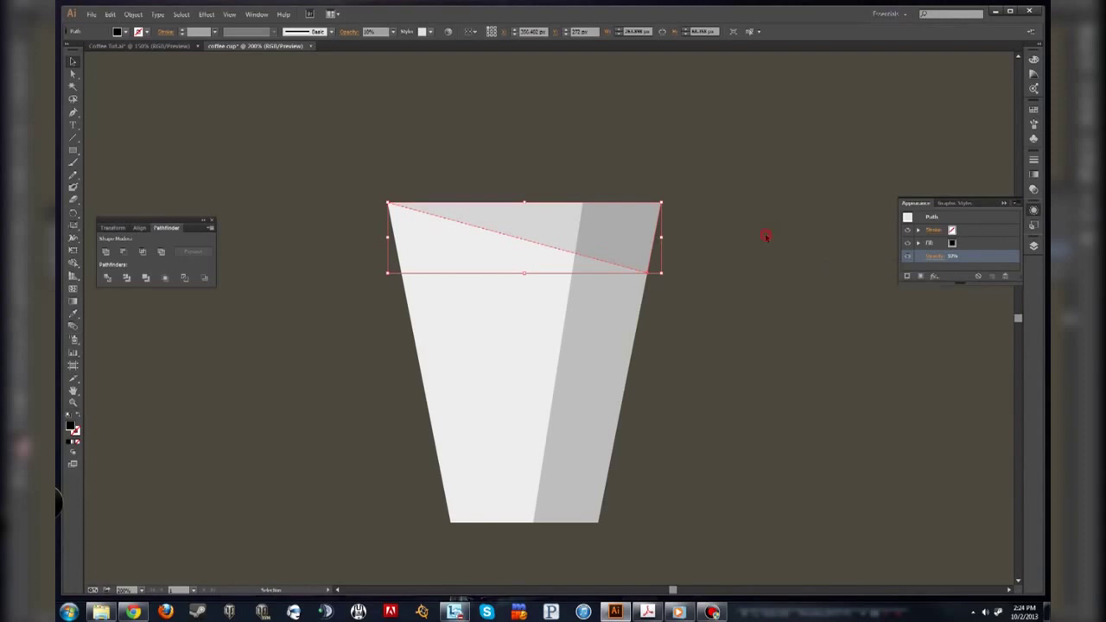
{"action": "left_click", "coordinate": [766, 236]}
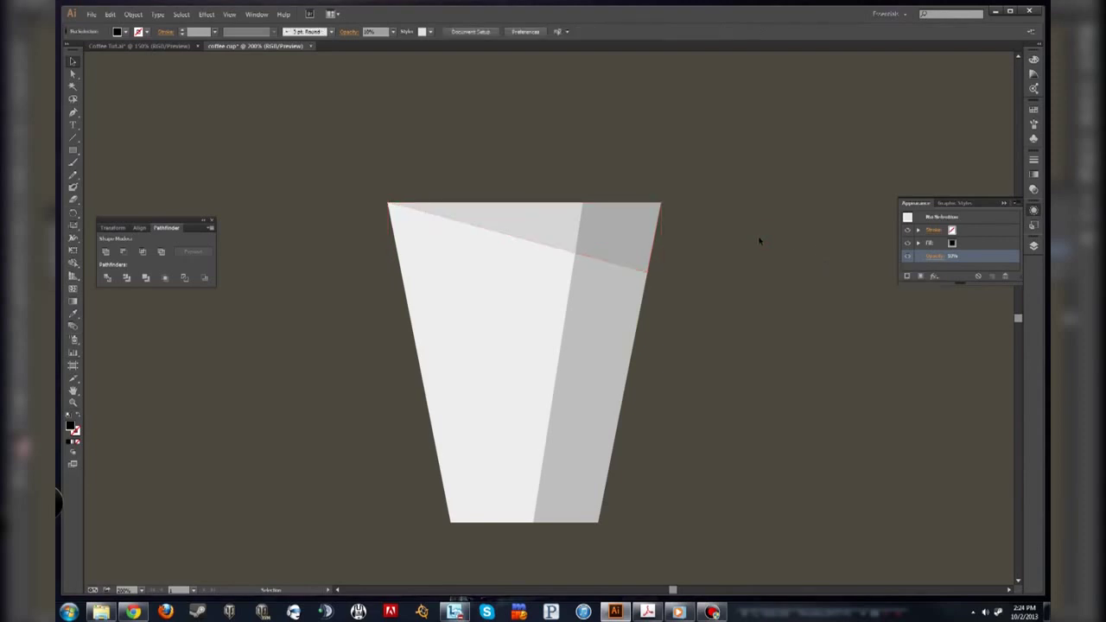
- Show the four hidden lid paths again and move the slanted shadow path beneath them, directly above the cup's side shadow
{"action": "left_click", "coordinate": [1034, 245]}
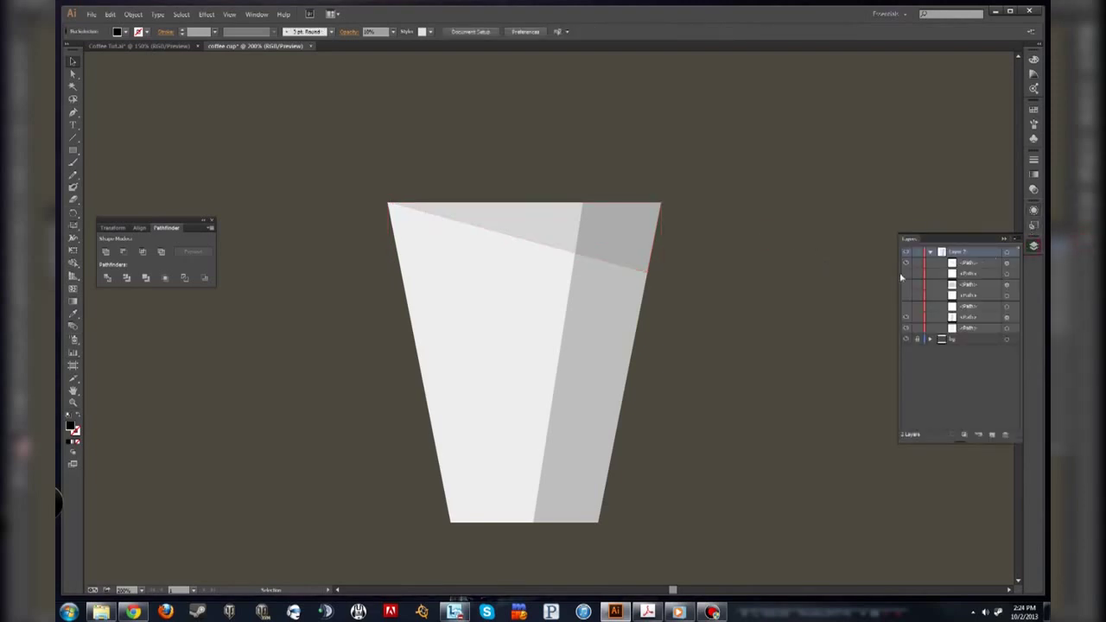
{"action": "left_click_drag", "start_coordinate": [904, 275], "coordinate": [907, 307]}
{"action": "left_click_drag", "start_coordinate": [905, 273], "coordinate": [907, 307]}
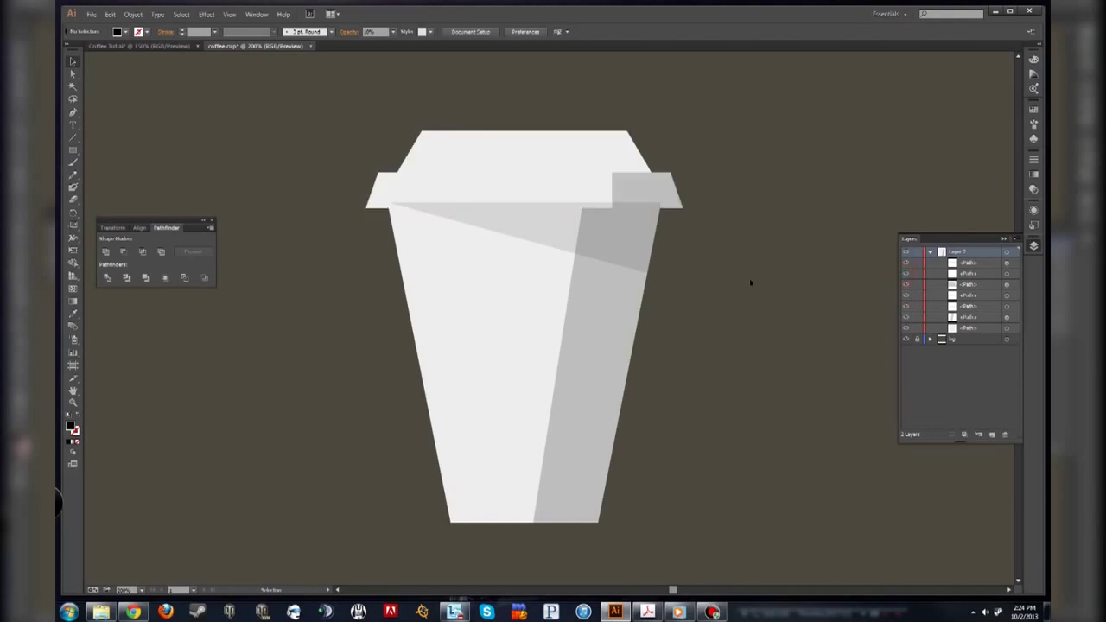
{"action": "left_click", "coordinate": [972, 287]}
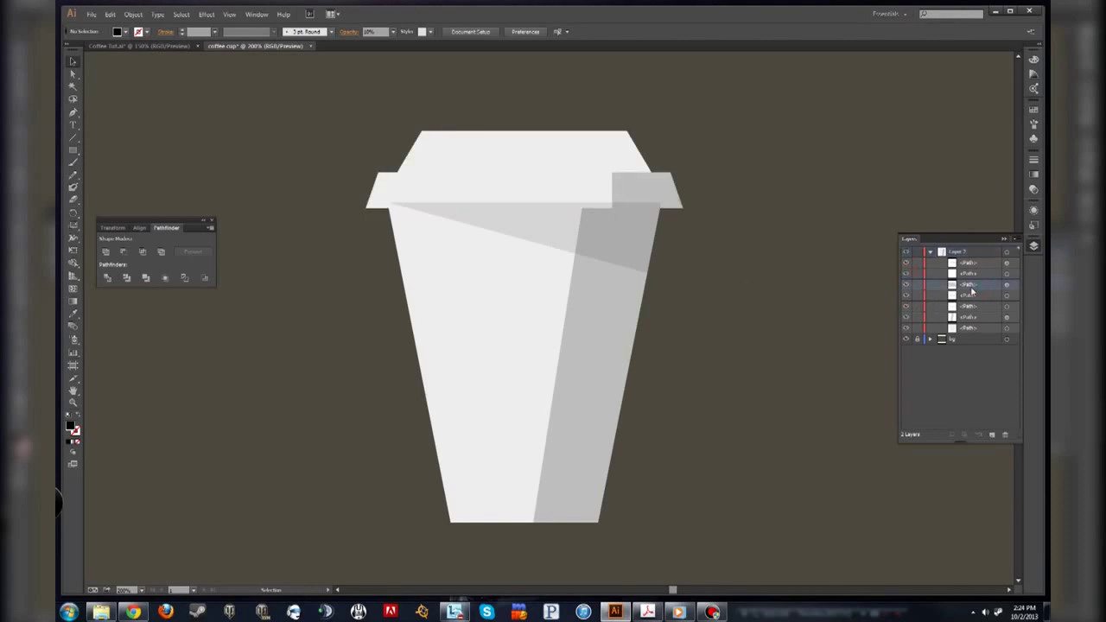
{"action": "left_click", "coordinate": [970, 265]}
{"action": "left_click_drag", "start_coordinate": [979, 266], "coordinate": [977, 318]}
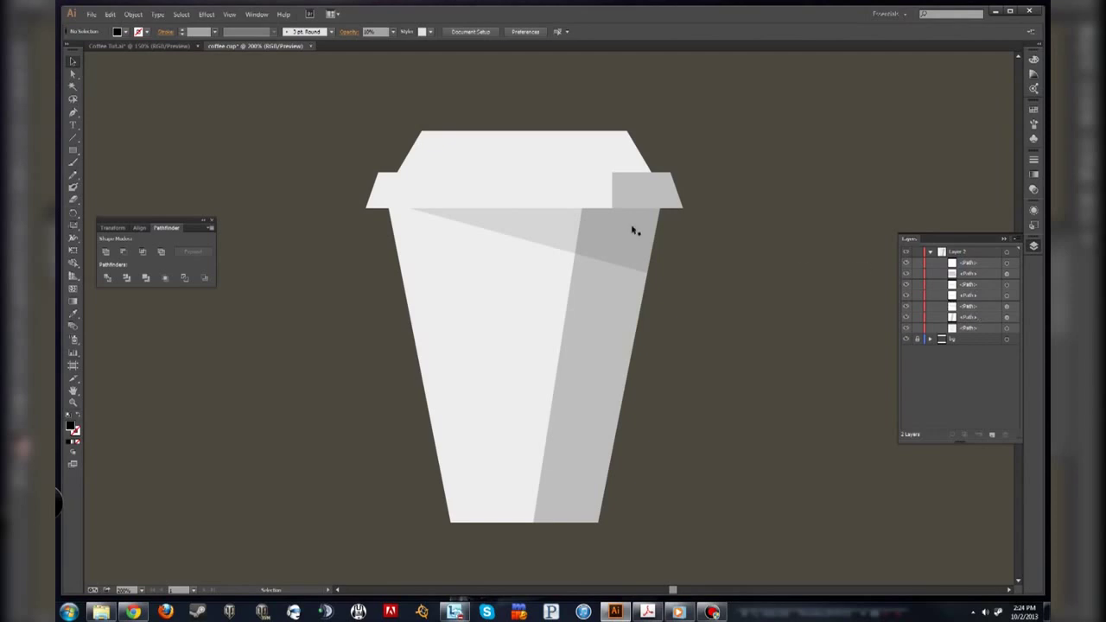
{"action": "left_click", "coordinate": [627, 186]}
{"action": "left_click", "coordinate": [799, 211]}
{"action": "left_click_drag", "start_coordinate": [613, 186], "coordinate": [605, 186]}
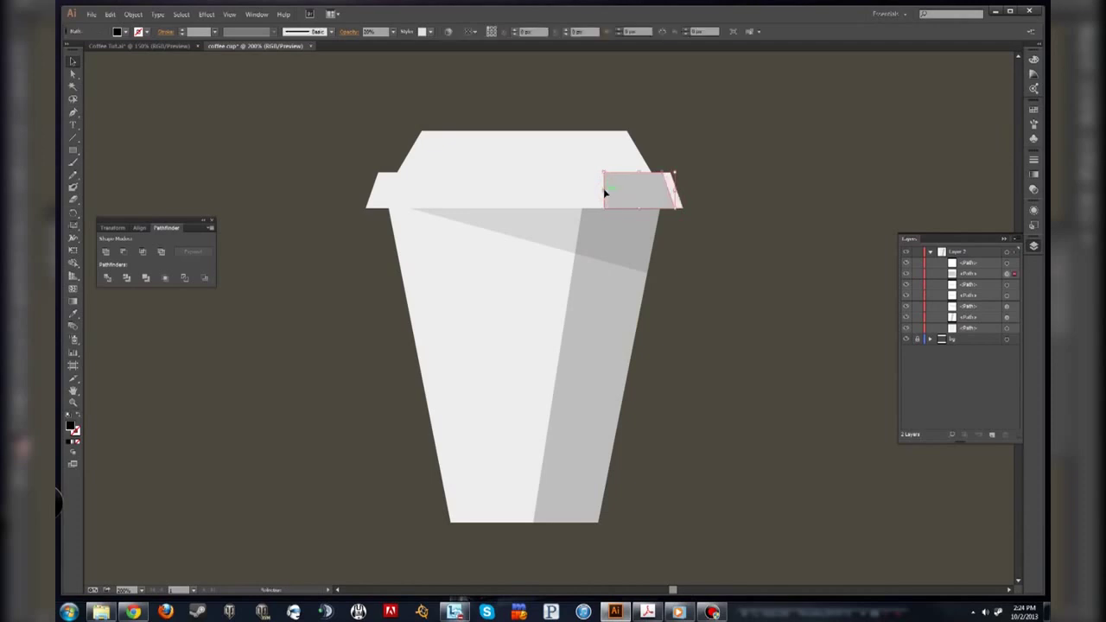
{"action": "left_click", "coordinate": [689, 163]}
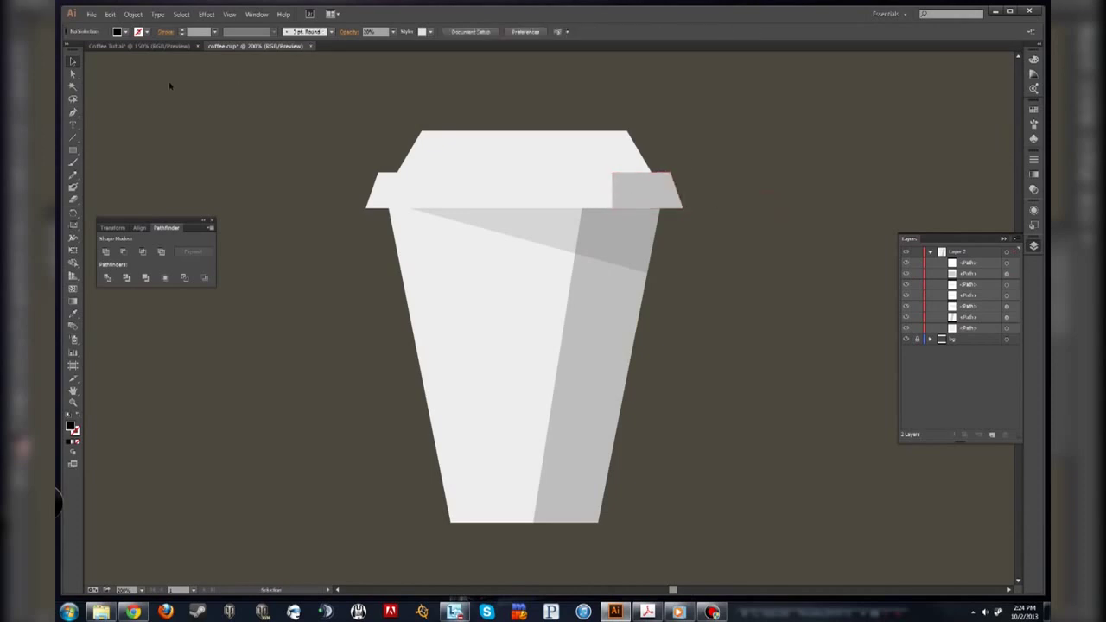
- Extend the lid rim's shadow by moving only its left edge near the top of the cup's side shadow
{"action": "key", "text": "a"}
{"action": "left_click_drag", "start_coordinate": [613, 193], "coordinate": [593, 188]}
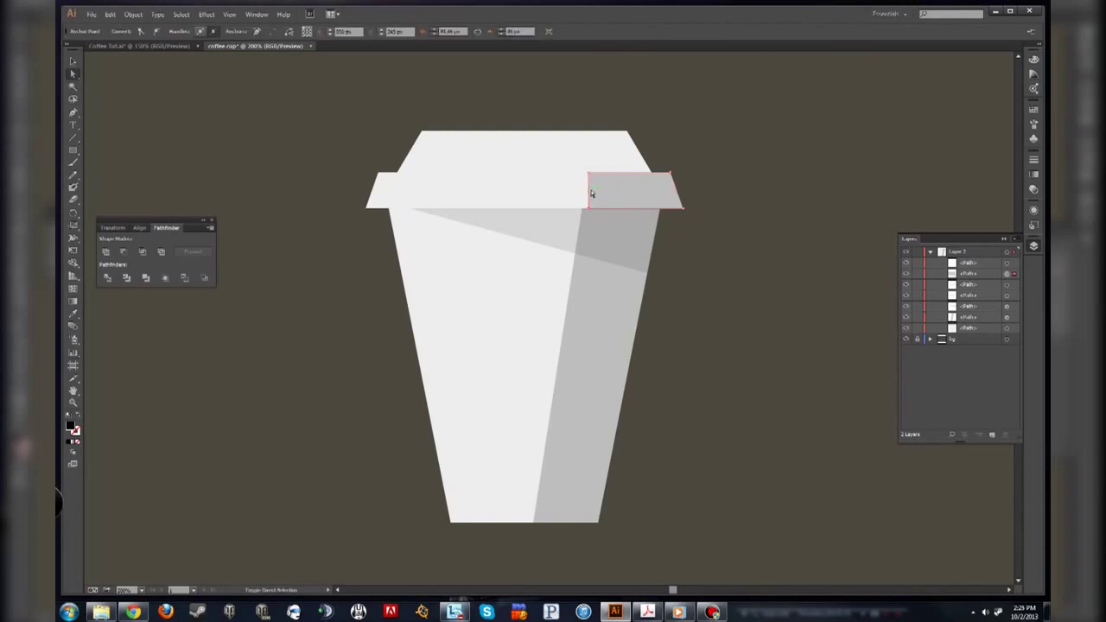
{"action": "left_click", "coordinate": [792, 205]}
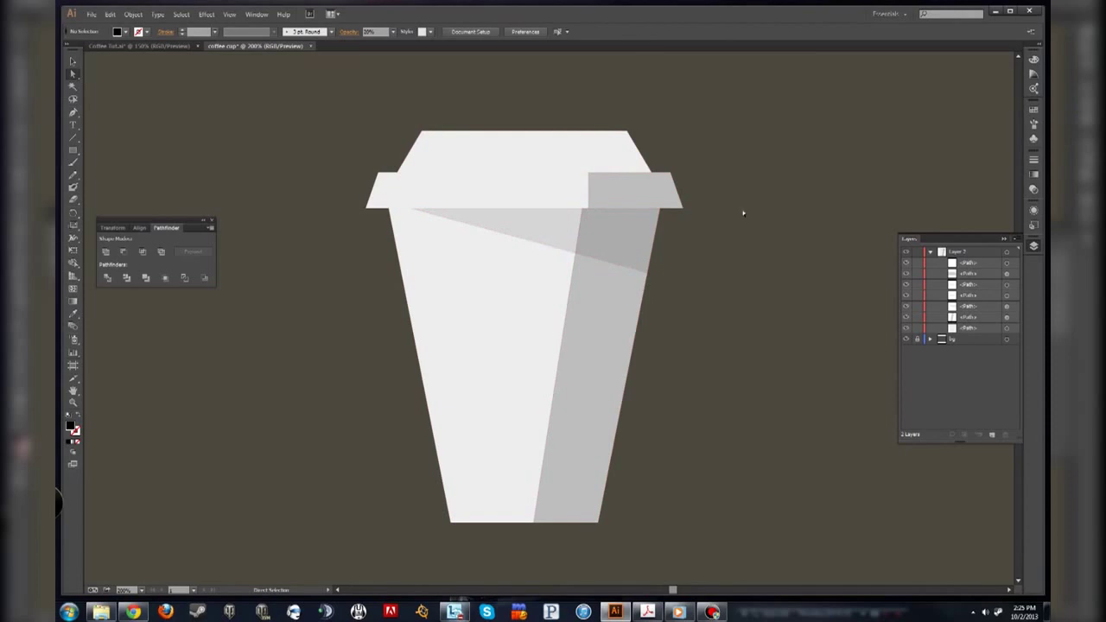
- Hide the lid and slanted shadow paths and shift the upper left corner of the cup's side shadow slightly to the right
{"action": "left_click", "coordinate": [574, 314]}
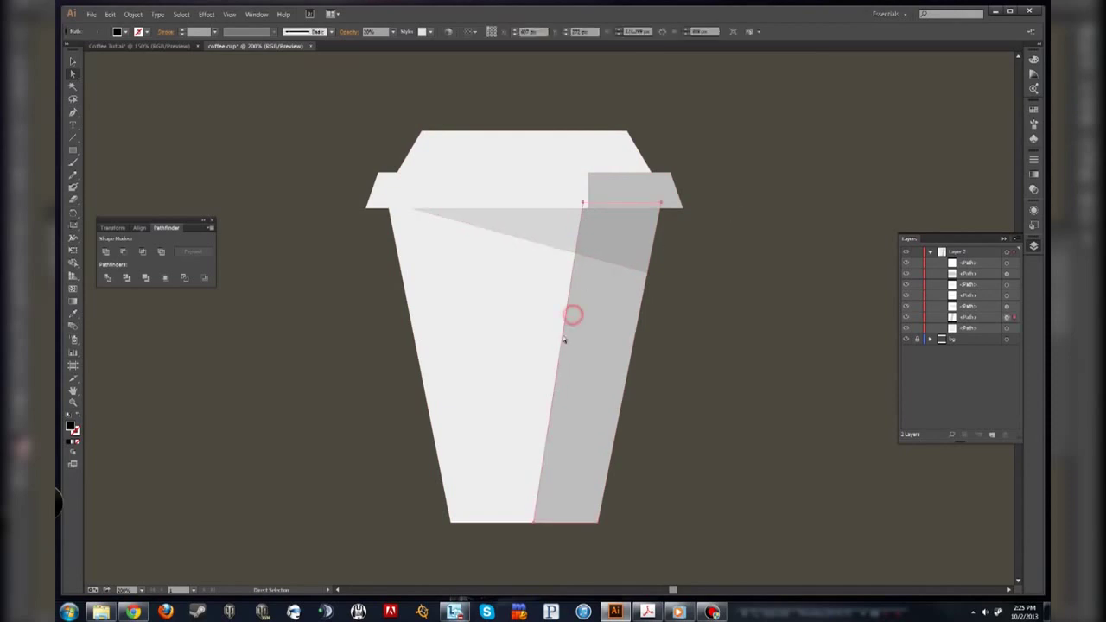
{"action": "left_click", "coordinate": [722, 342]}
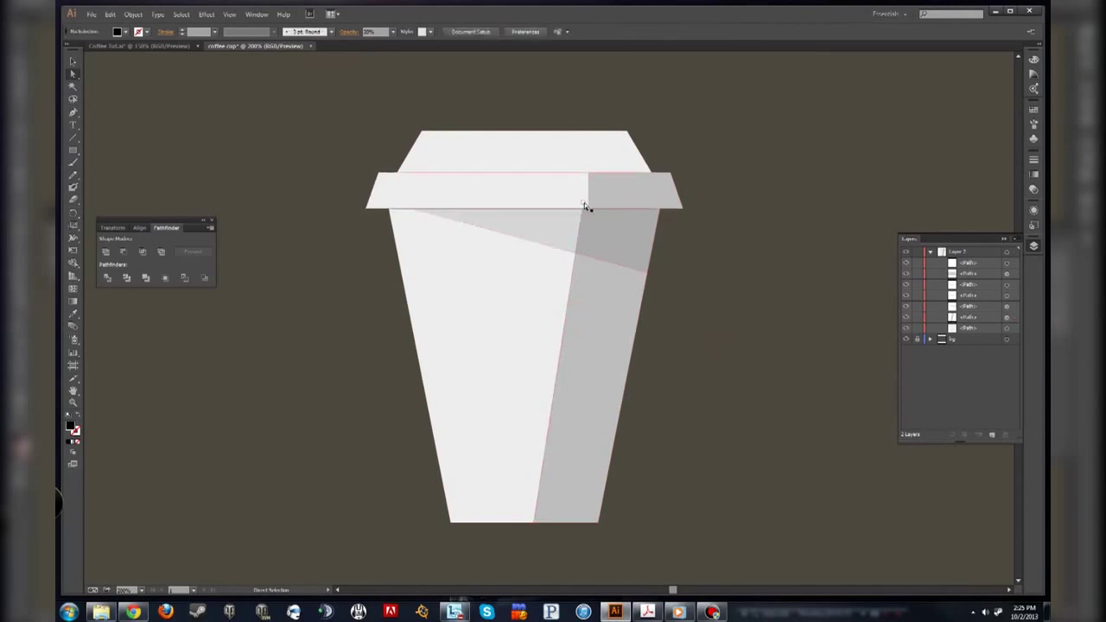
{"action": "left_click", "coordinate": [584, 204]}
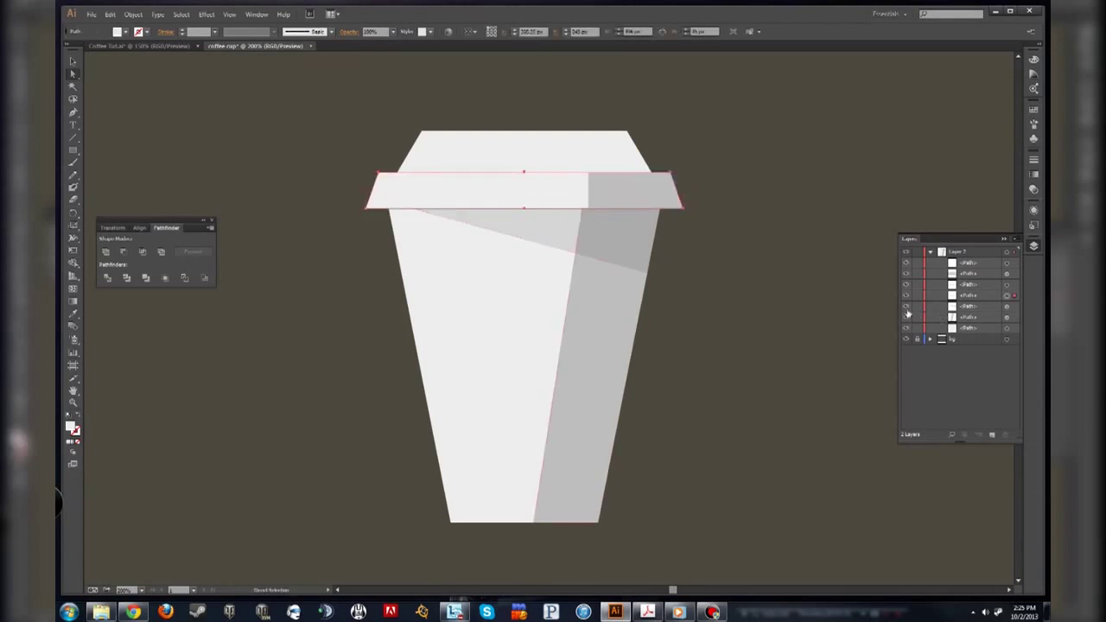
{"action": "left_click_drag", "start_coordinate": [909, 307], "coordinate": [907, 253]}
{"action": "left_click", "coordinate": [580, 226]}
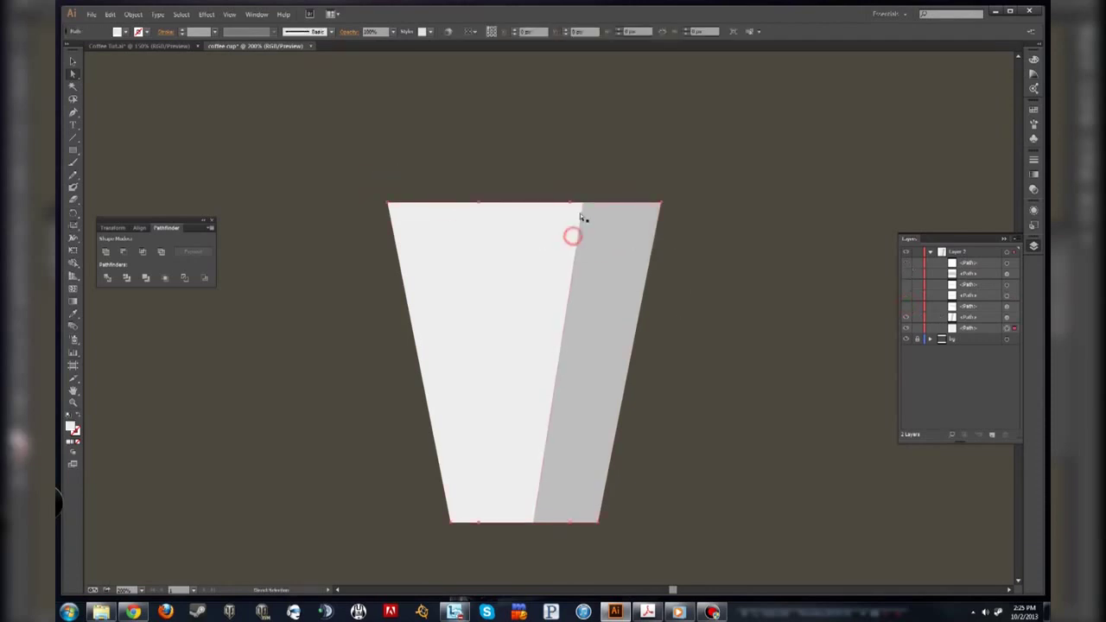
{"action": "left_click_drag", "start_coordinate": [583, 205], "coordinate": [593, 205]}
{"action": "key", "text": "ctrl+z"}
{"action": "left_click", "coordinate": [687, 225]}
{"action": "key", "text": "a"}
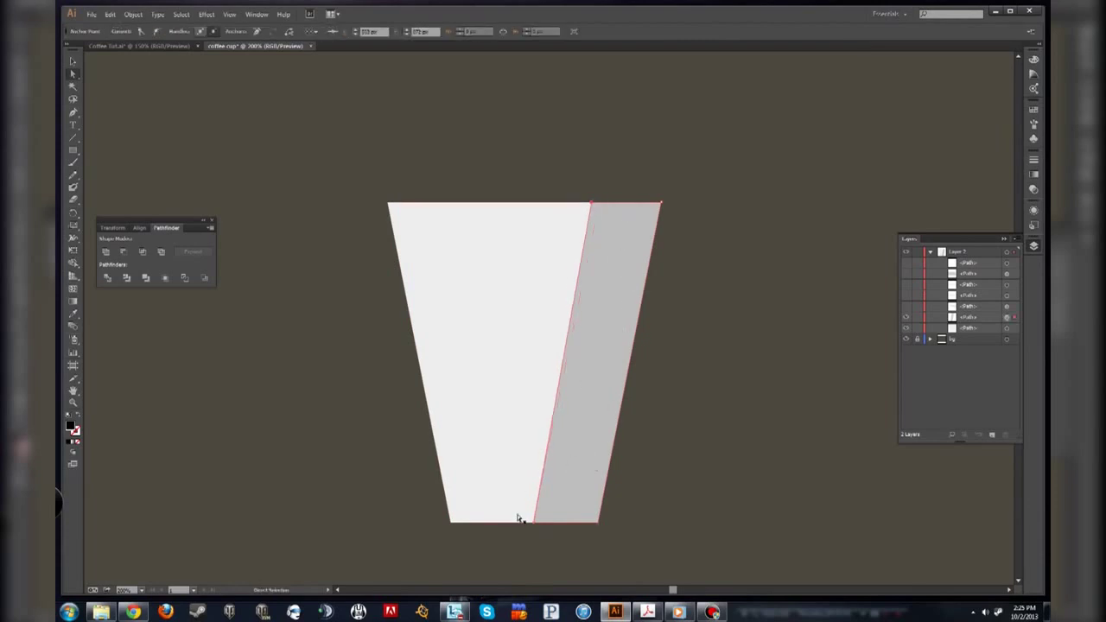
{"action": "left_click", "coordinate": [732, 254]}
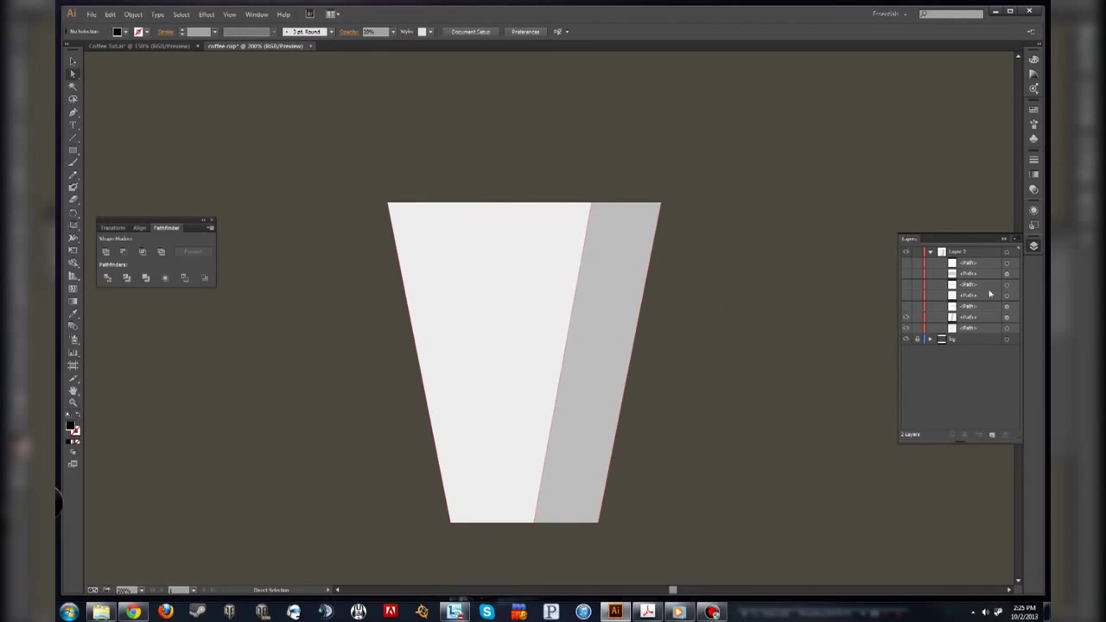
- Show the lid and slanted shadow paths again and narrow the lid rim's shadow by moving its left edge to the right
{"action": "left_click_drag", "start_coordinate": [906, 306], "coordinate": [906, 256]}
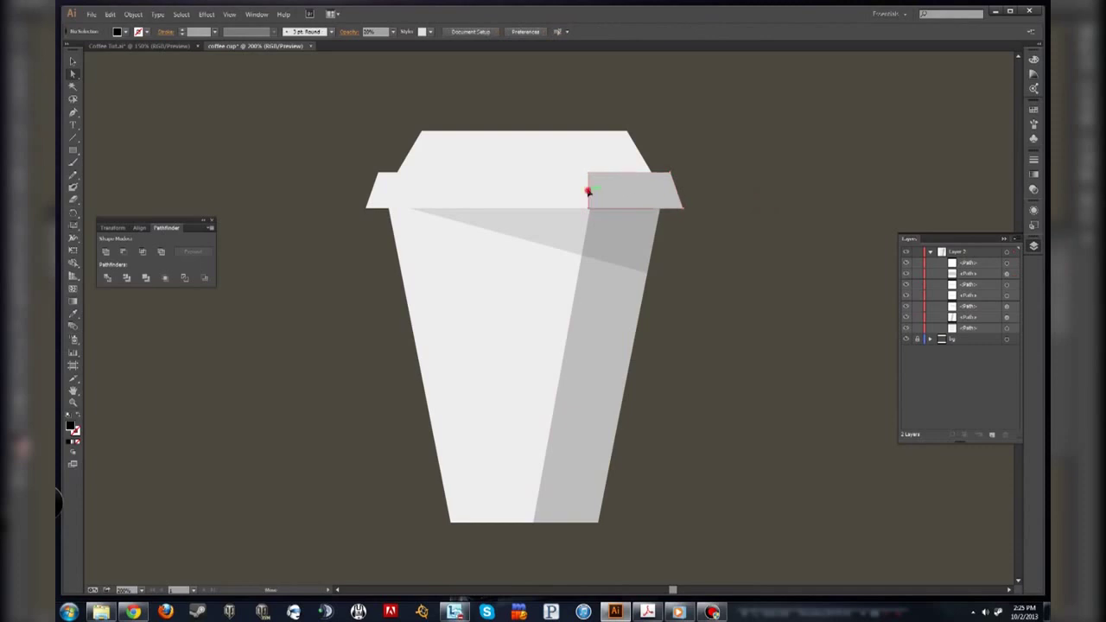
{"action": "left_click_drag", "start_coordinate": [590, 195], "coordinate": [609, 195]}
{"action": "left_click", "coordinate": [779, 215]}
- Draw a tall, narrow rectangle about 26 by 127 px in the empty space to the right of the cup
{"action": "left_click_drag", "start_coordinate": [780, 270], "coordinate": [596, 272]}
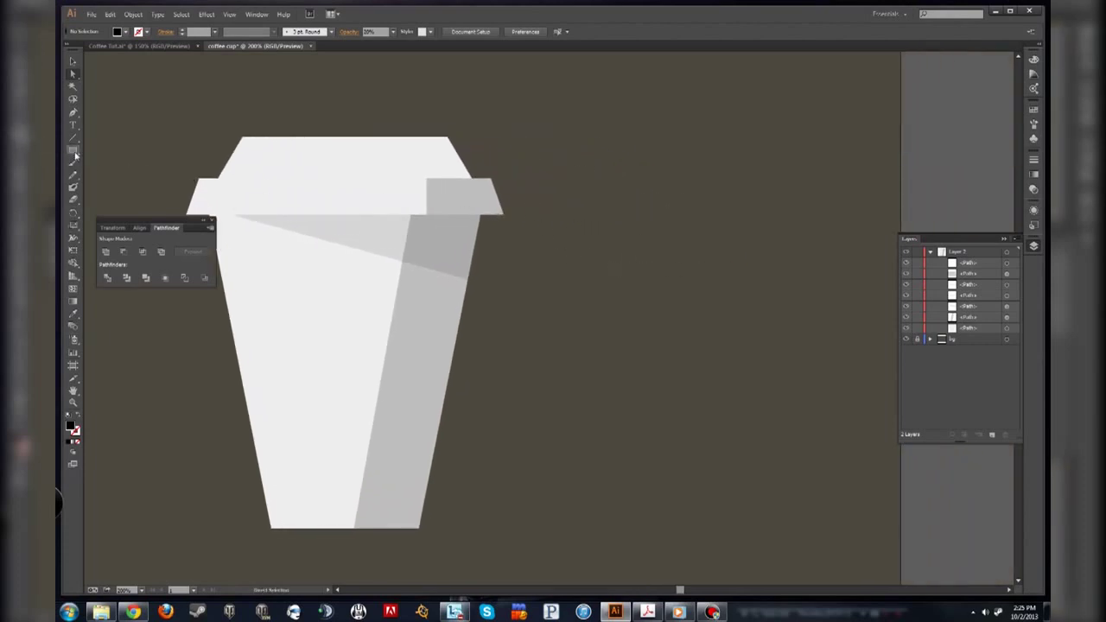
{"action": "left_click_drag", "start_coordinate": [75, 155], "coordinate": [107, 153]}
{"action": "left_click_drag", "start_coordinate": [595, 180], "coordinate": [637, 369]}
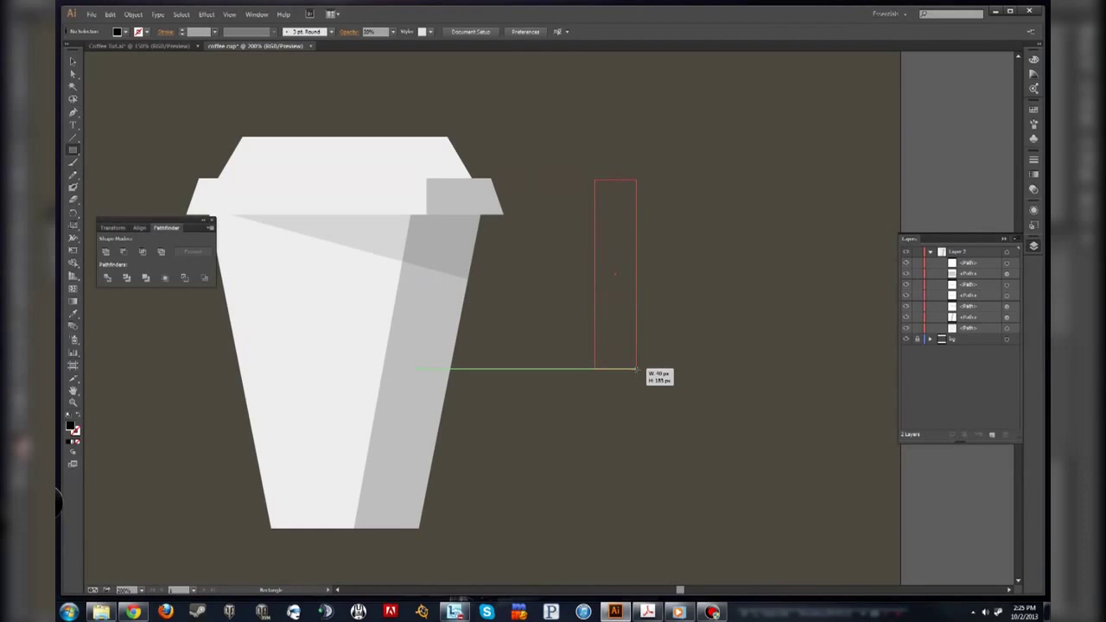
{"action": "mouse_move", "coordinate": [637, 369]}
{"action": "left_mouse_down"}
{"action": "mouse_move", "coordinate": [626, 380]}
{"action": "mouse_move", "coordinate": [305, 377]}
{"action": "mouse_move", "coordinate": [292, 319]}
{"action": "mouse_move", "coordinate": [649, 356]}
{"action": "mouse_move", "coordinate": [650, 339]}
{"action": "left_mouse_up"}
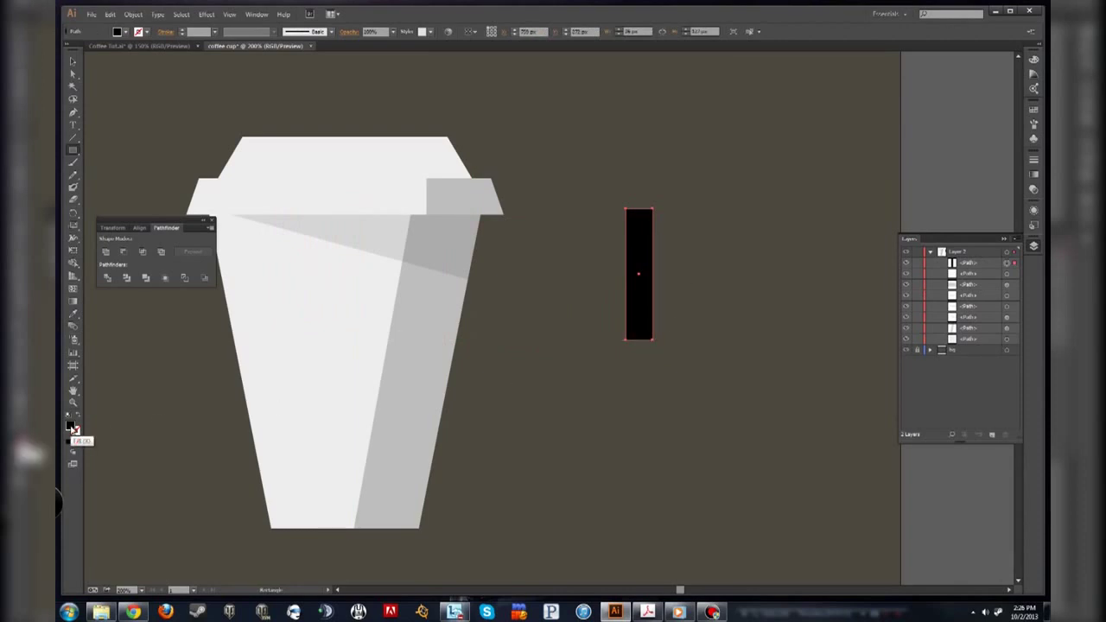
- Change the narrow rectangle's fill to a very dark brown
{"action": "double_click", "coordinate": [73, 428]}
{"action": "mouse_move", "coordinate": [512, 327]}
{"action": "left_mouse_down"}
{"action": "mouse_move", "coordinate": [531, 320]}
{"action": "mouse_move", "coordinate": [546, 344]}
{"action": "left_mouse_up"}
{"action": "left_click", "coordinate": [662, 243]}
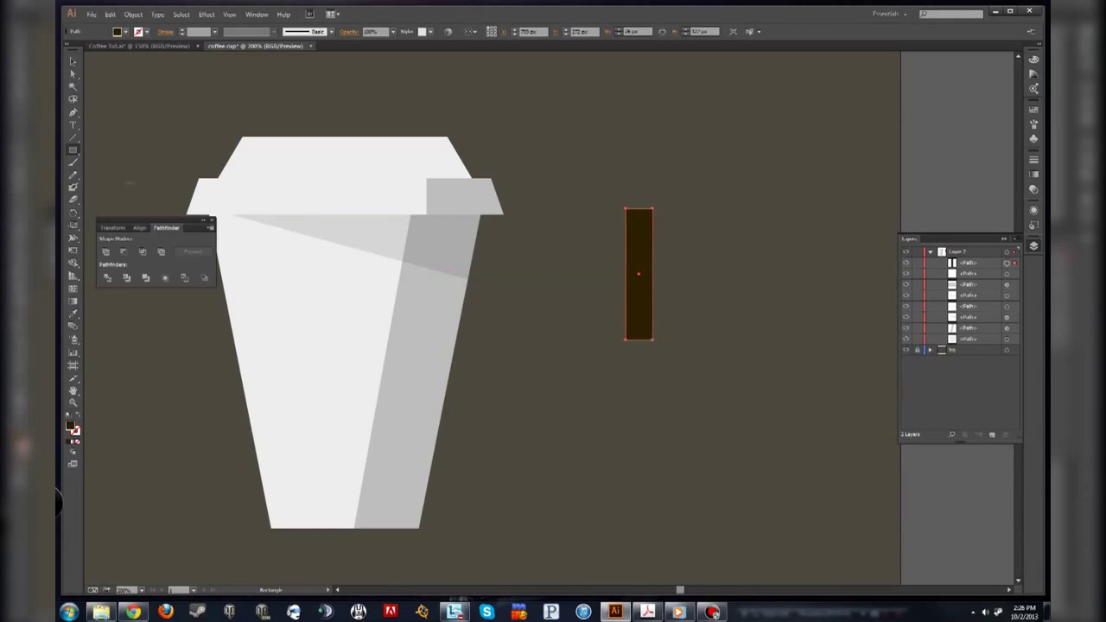
- Draw a dark brown circle, wider than the narrow rectangle, over the rectangle's lower end with the Ellipse tool
{"action": "left_click_drag", "start_coordinate": [74, 155], "coordinate": [130, 178]}
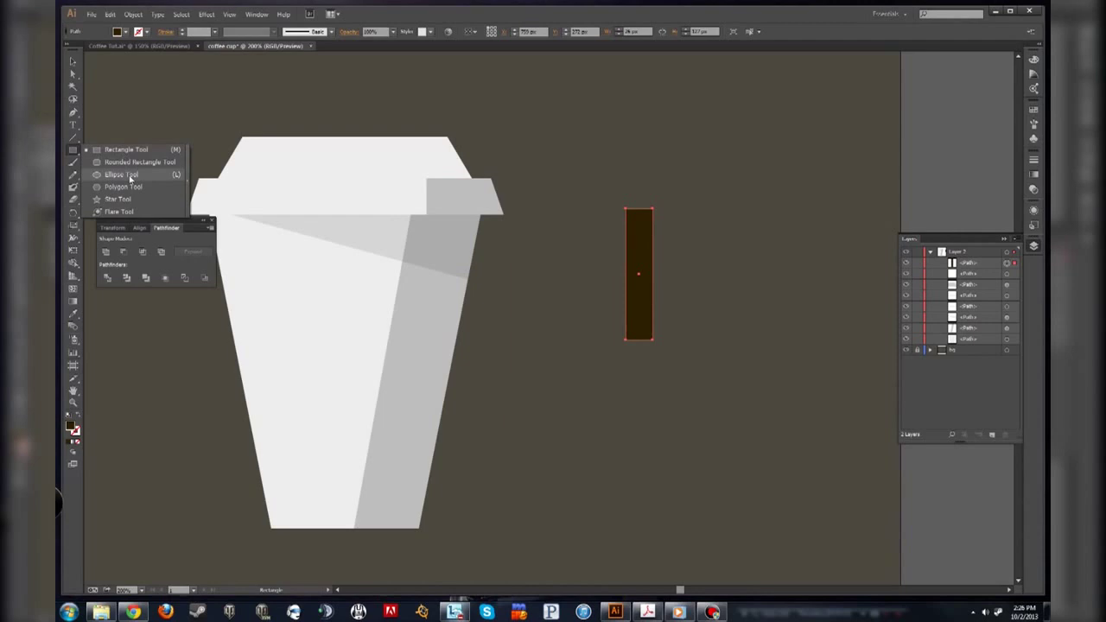
{"action": "left_click_drag", "start_coordinate": [129, 178], "coordinate": [130, 178]}
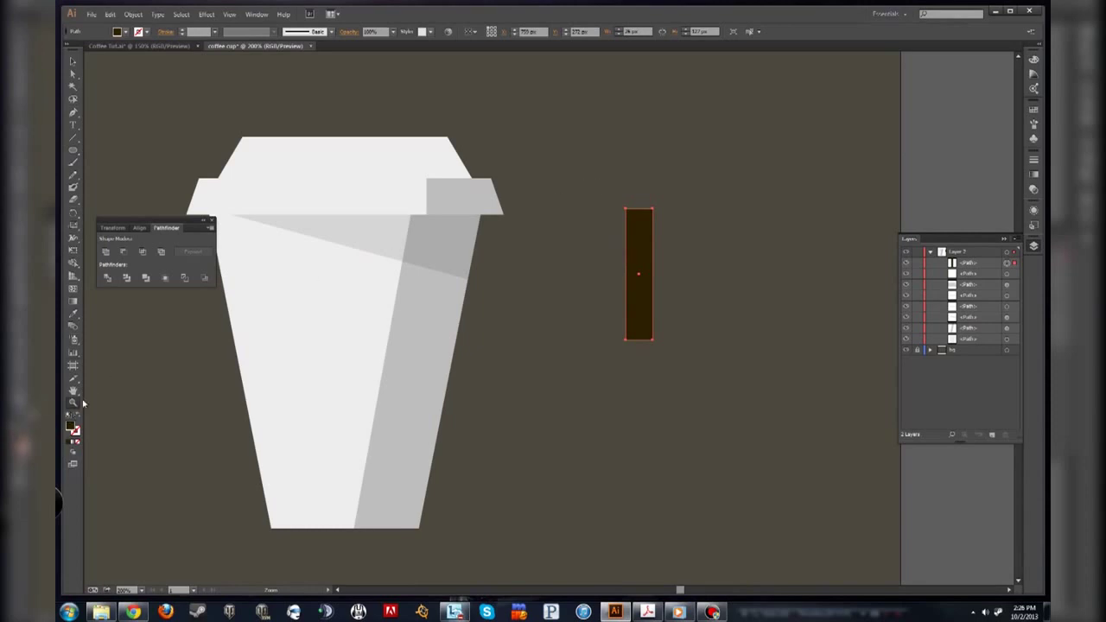
{"action": "left_click_drag", "start_coordinate": [601, 190], "coordinate": [692, 377]}
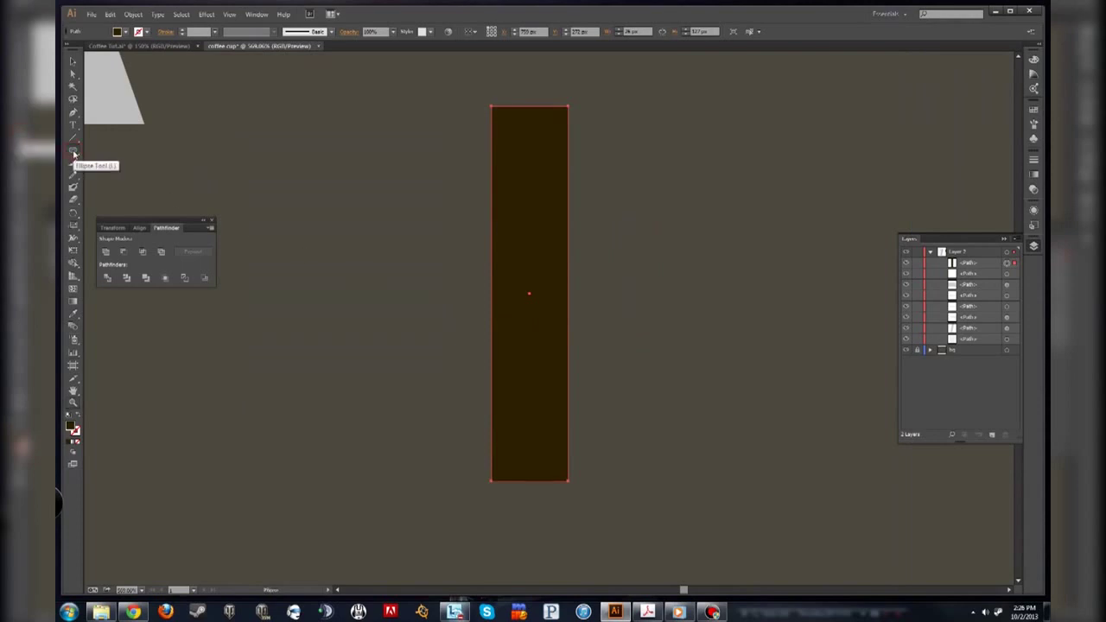
{"action": "left_click", "coordinate": [73, 152]}
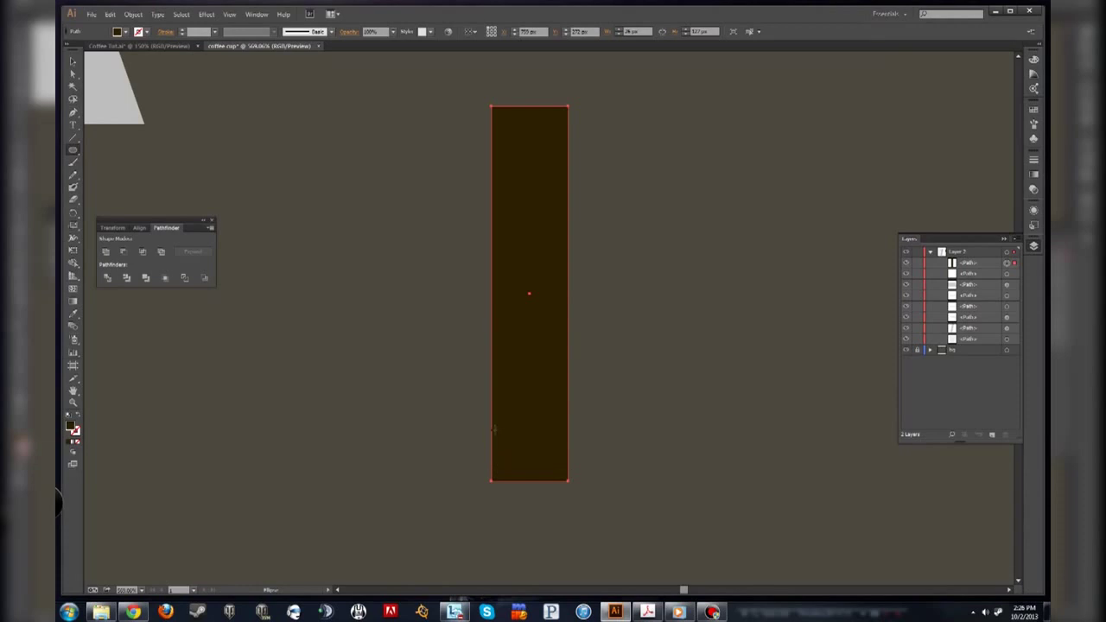
{"action": "left_click_drag", "start_coordinate": [494, 431], "coordinate": [567, 487]}
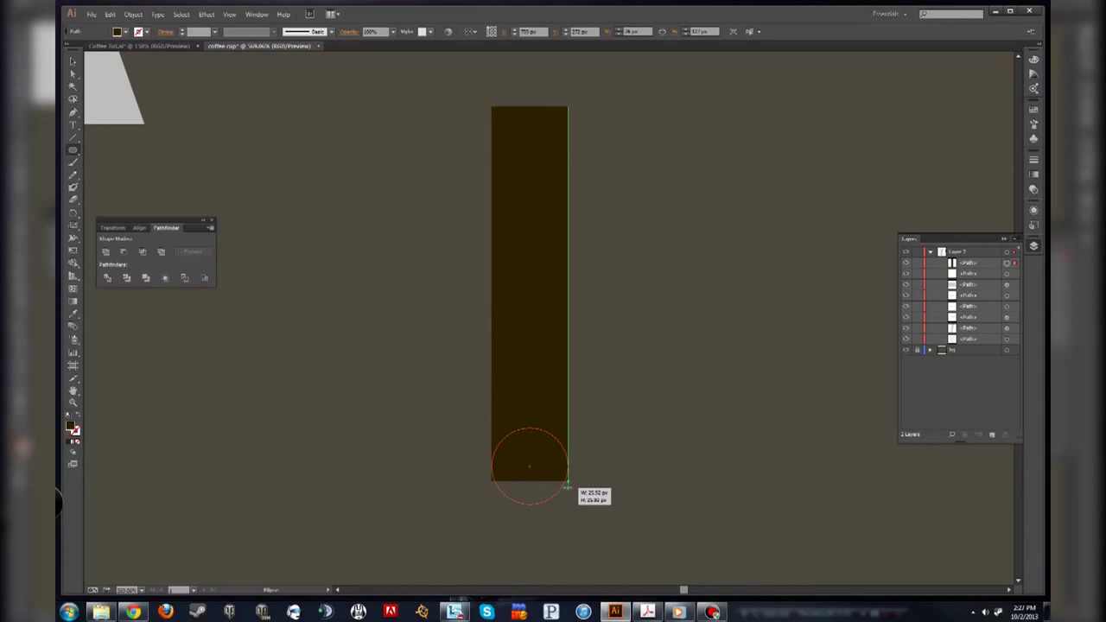
{"action": "left_click_drag", "start_coordinate": [567, 487], "coordinate": [569, 488]}
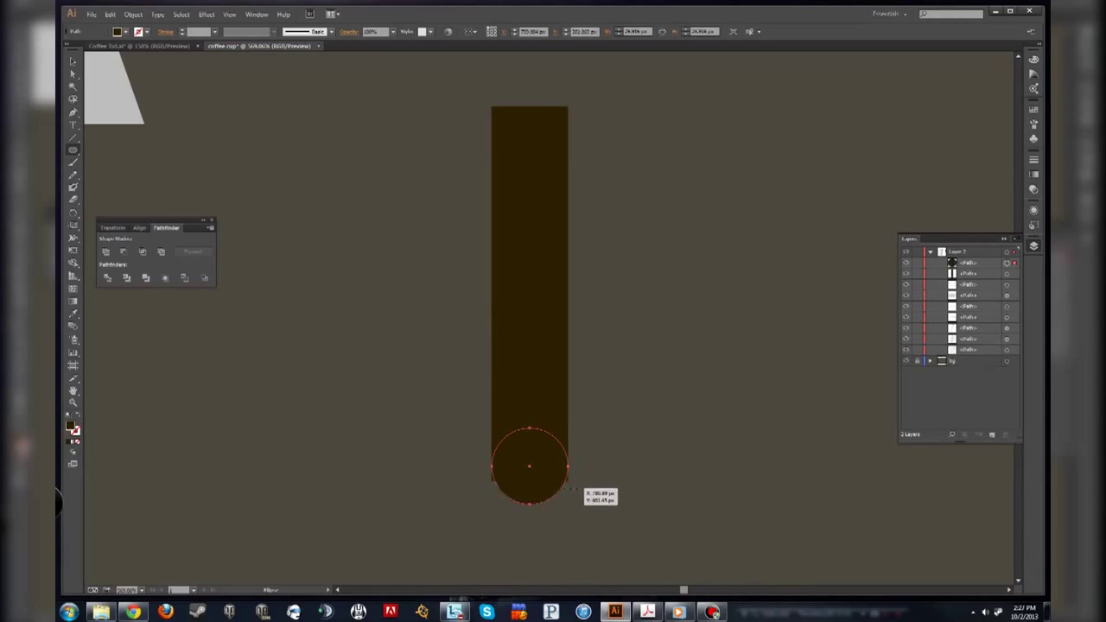
{"action": "key", "text": "ctrl+z"}
{"action": "left_click_drag", "start_coordinate": [482, 427], "coordinate": [615, 510]}
{"action": "key", "text": "v"}
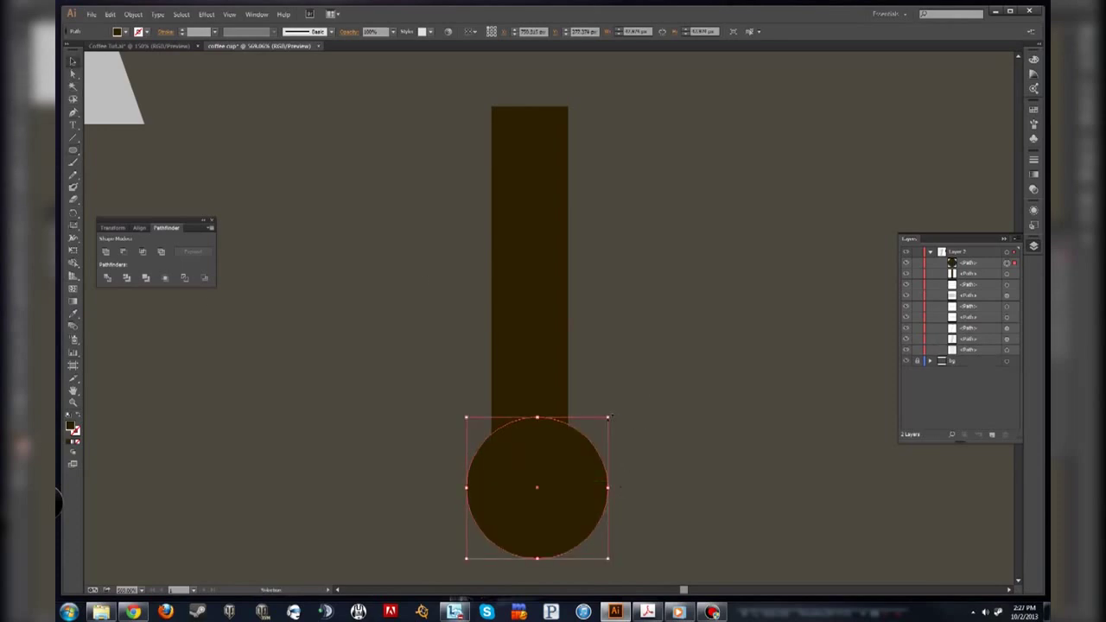
- Scale the circle down to about the rectangle's 26 px width and centre it on the rectangle's lower edge
{"action": "left_click_drag", "start_coordinate": [608, 417], "coordinate": [563, 463]}
{"action": "left_click_drag", "start_coordinate": [518, 502], "coordinate": [537, 484]}
{"action": "left_click_drag", "start_coordinate": [586, 538], "coordinate": [568, 523]}
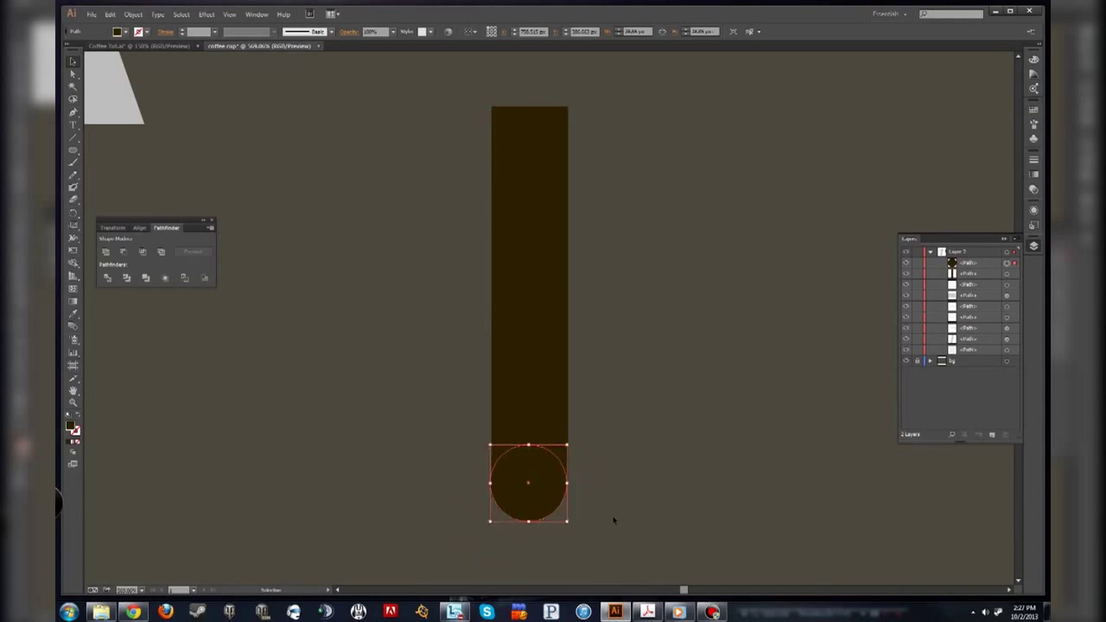
{"action": "left_click", "coordinate": [612, 519]}
{"action": "left_click", "coordinate": [543, 507]}
{"action": "left_click_drag", "start_coordinate": [568, 524], "coordinate": [567, 525]}
{"action": "left_click", "coordinate": [638, 505]}
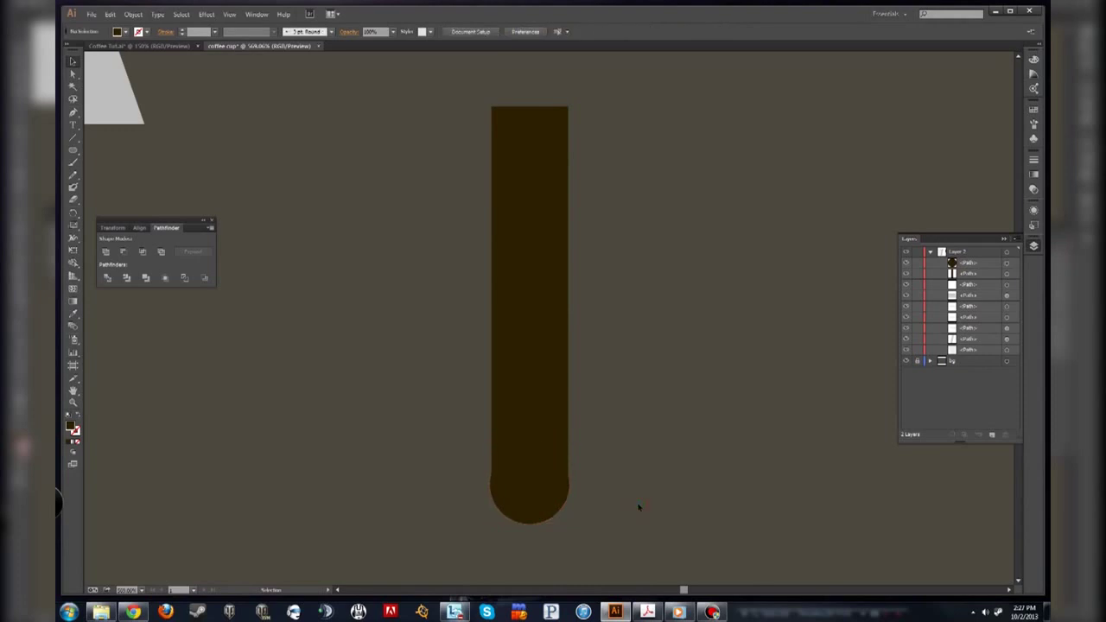
- Fine-tune the circle's size so that both its sides meet the rectangle's side edges
{"action": "left_click", "coordinate": [542, 506]}
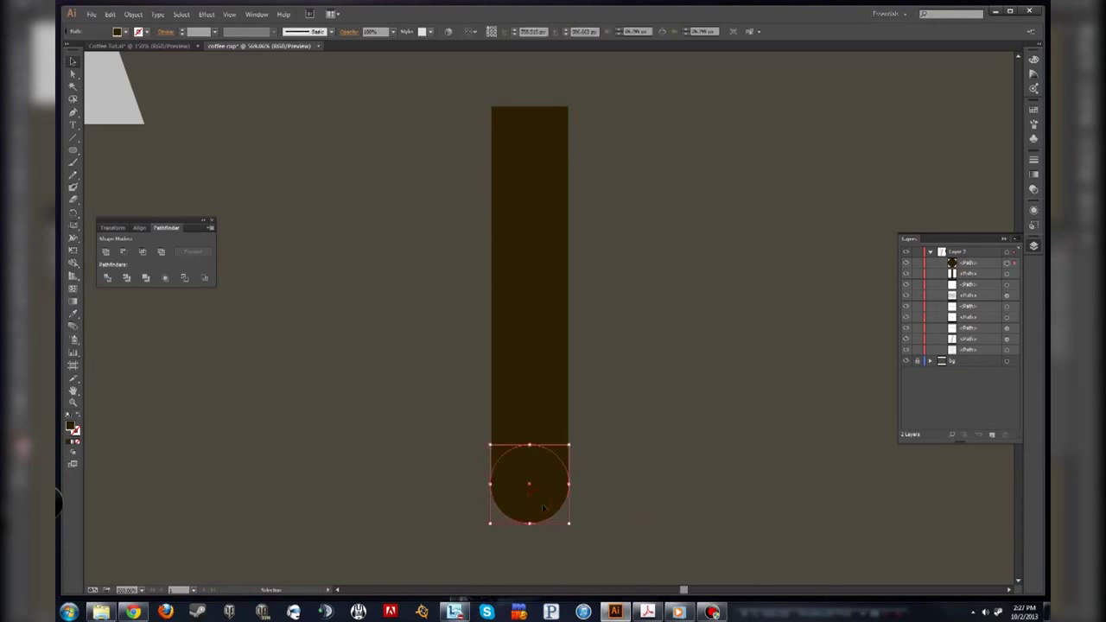
{"action": "key", "text": "z"}
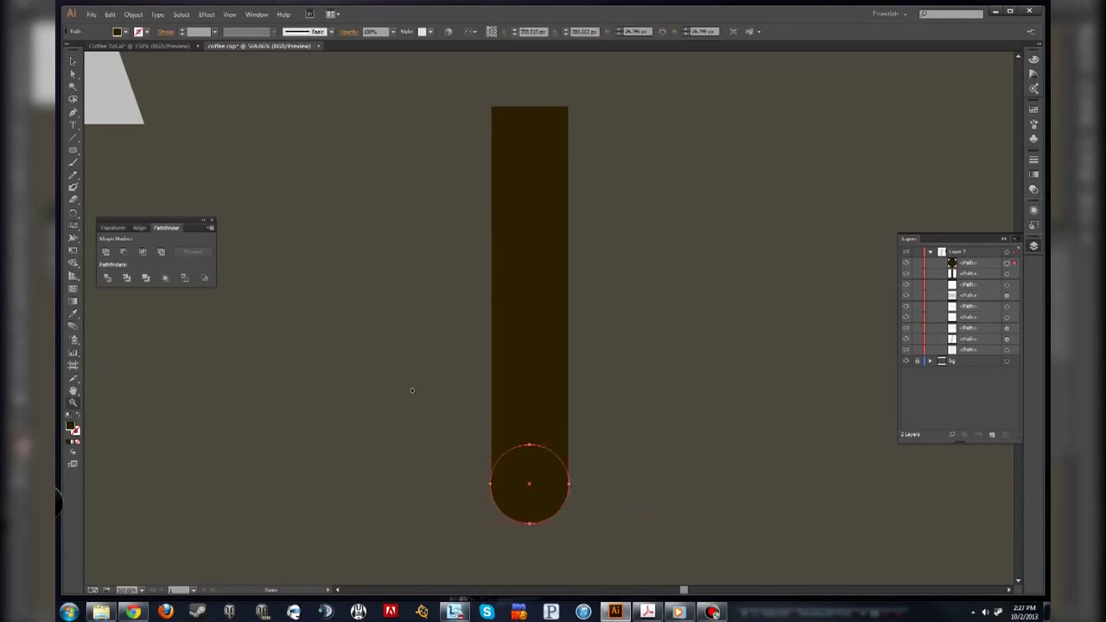
{"action": "left_click", "coordinate": [508, 444]}
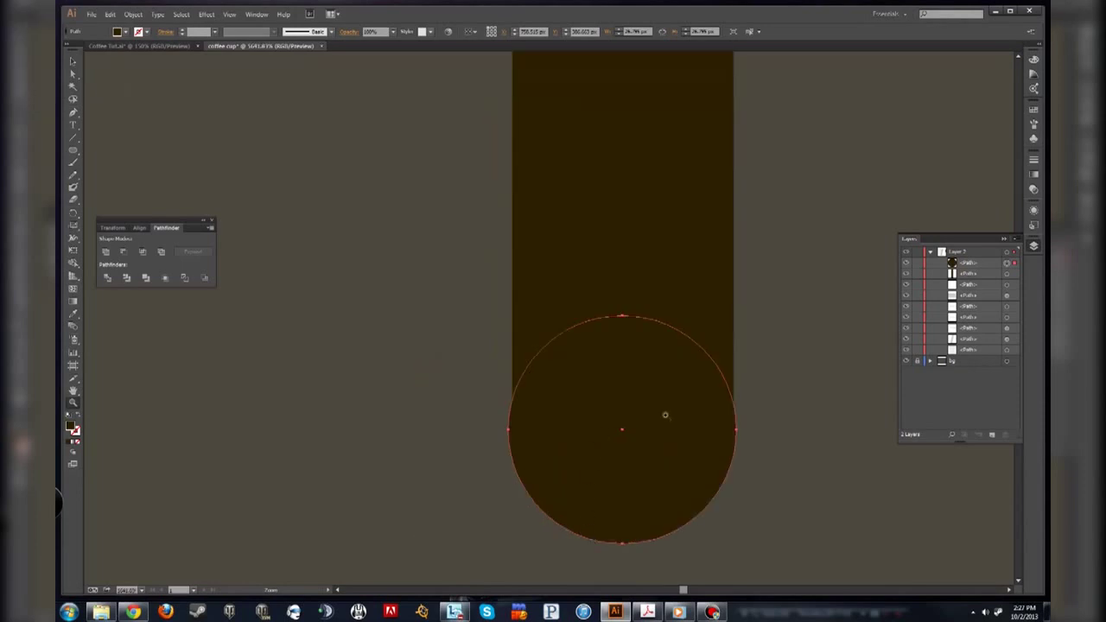
{"action": "key", "text": "v"}
{"action": "left_click", "coordinate": [820, 459]}
{"action": "left_click", "coordinate": [672, 445]}
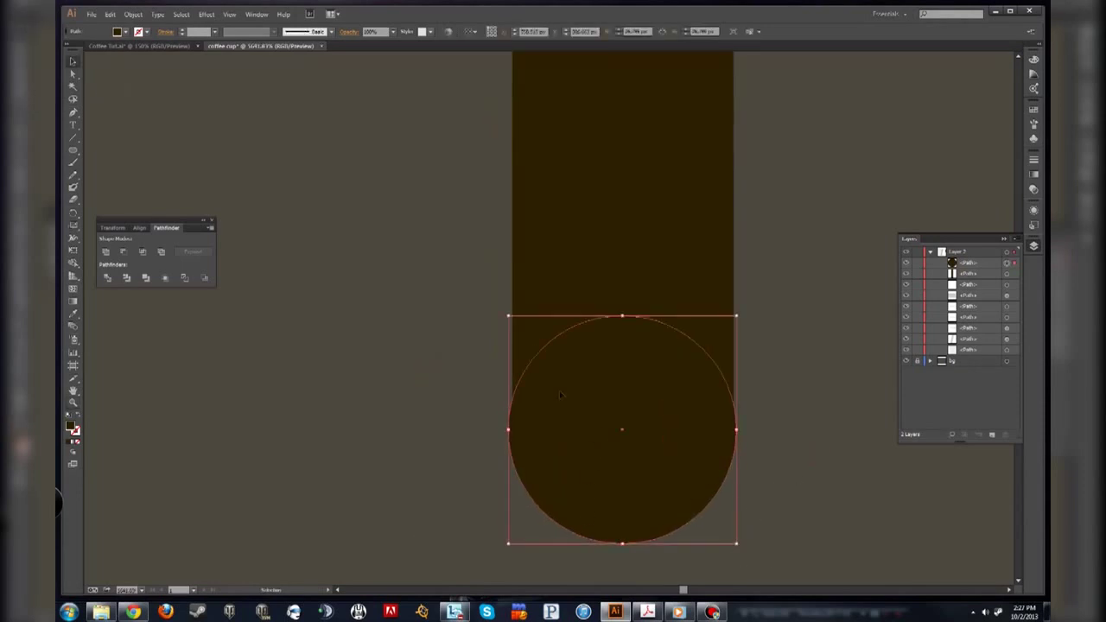
{"action": "left_click_drag", "start_coordinate": [510, 546], "coordinate": [513, 539]}
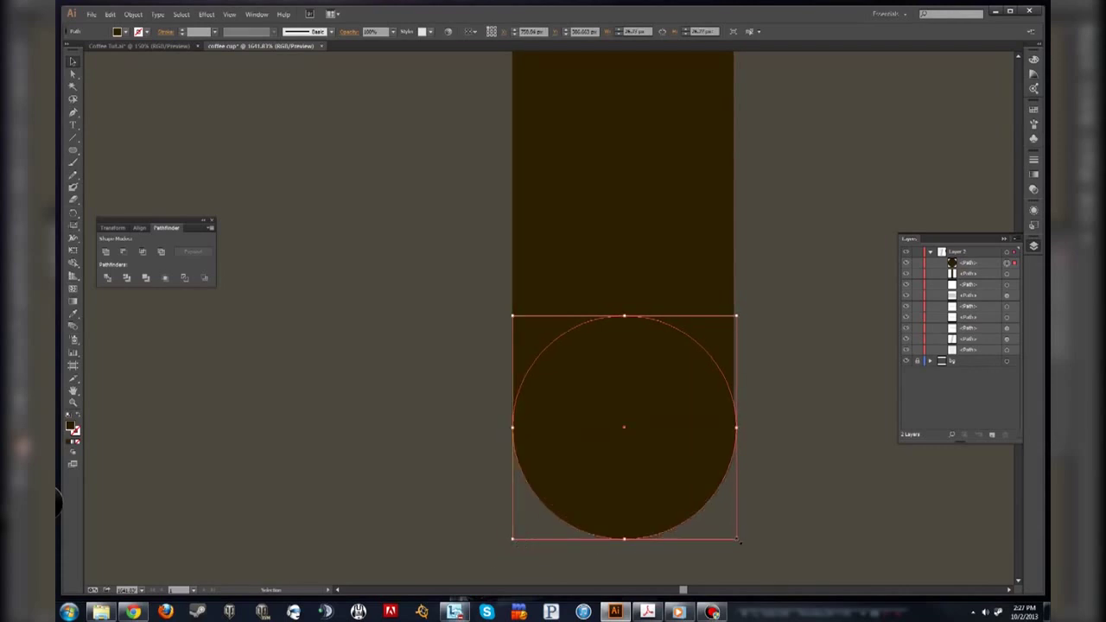
{"action": "left_click_drag", "start_coordinate": [739, 542], "coordinate": [733, 535]}
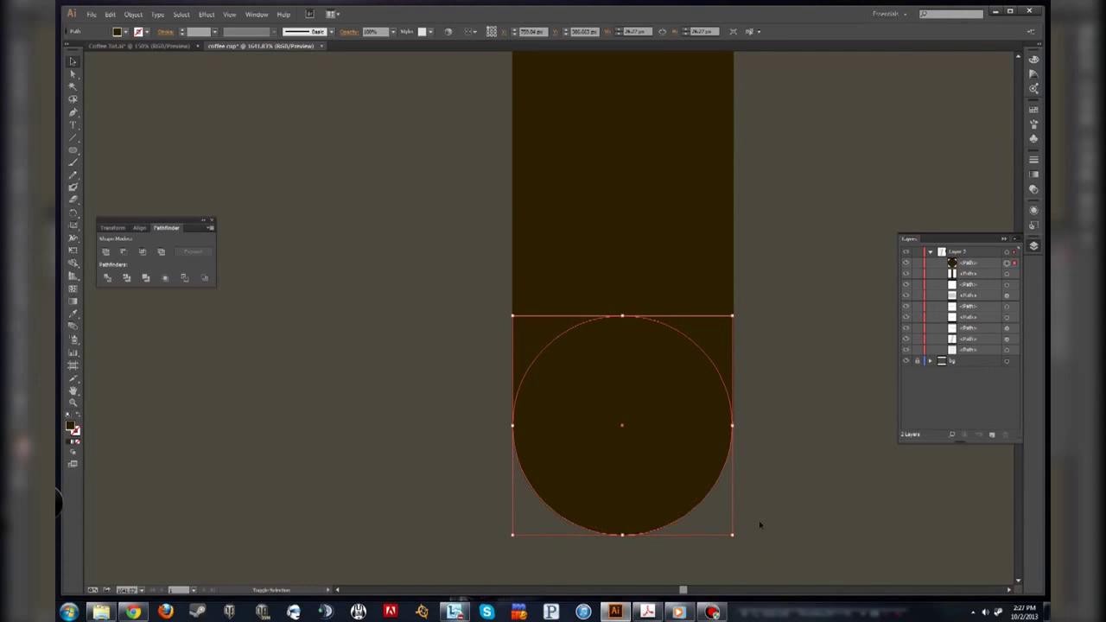
- Move the circle slightly up and adjust its size so it forms a smooth rounded end on the rectangle
{"action": "left_click", "coordinate": [791, 489]}
{"action": "mouse_move", "coordinate": [665, 464]}
{"action": "left_mouse_down"}
{"action": "mouse_move", "coordinate": [654, 489]}
{"action": "mouse_move", "coordinate": [638, 481]}
{"action": "mouse_move", "coordinate": [652, 479]}
{"action": "left_mouse_up"}
{"action": "left_click", "coordinate": [780, 475]}
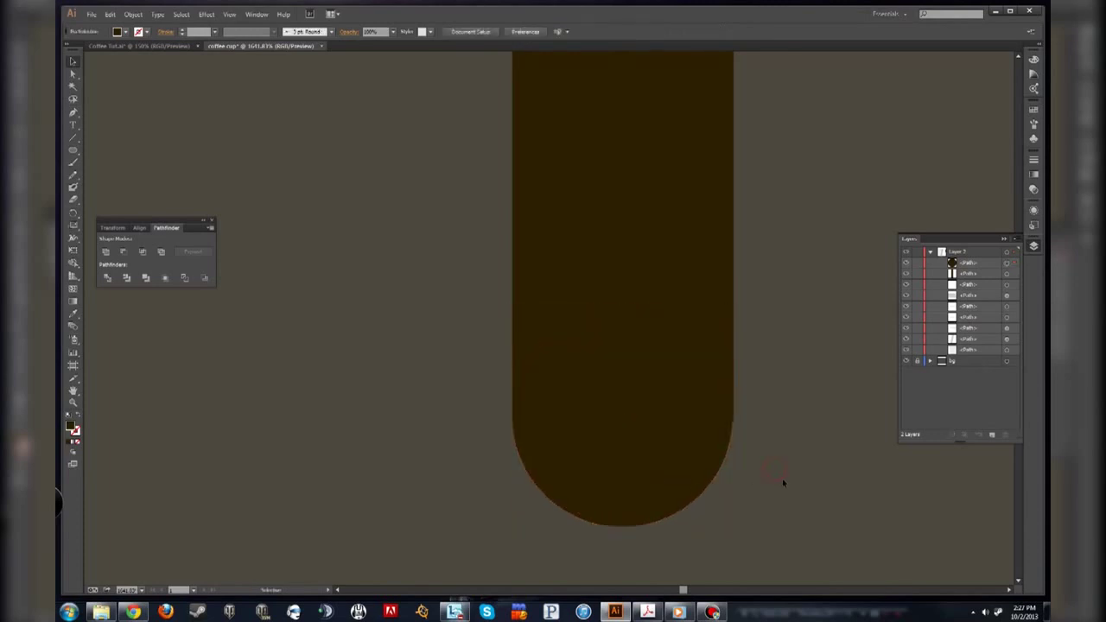
{"action": "left_click", "coordinate": [671, 464]}
{"action": "left_click_drag", "start_coordinate": [733, 527], "coordinate": [735, 529]}
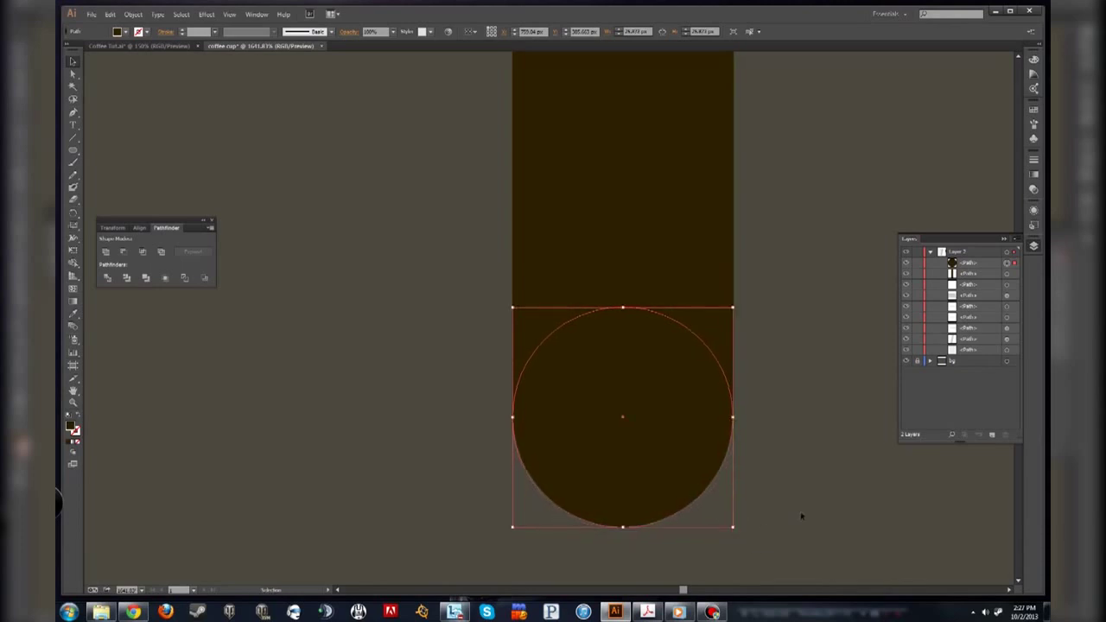
{"action": "left_click", "coordinate": [802, 514]}
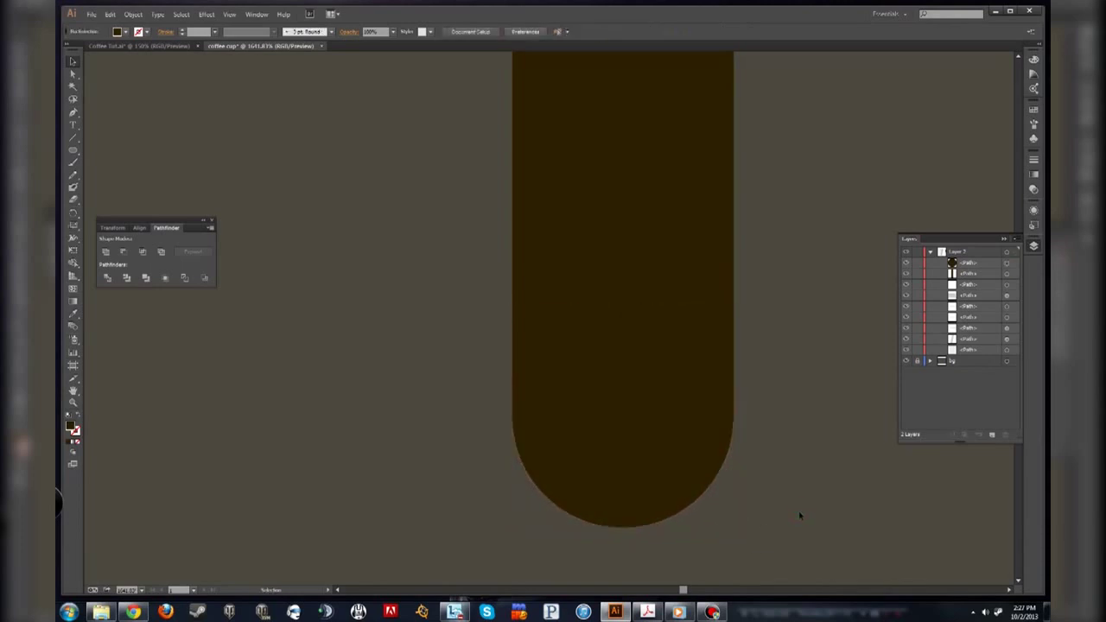
- Unite the narrow rectangle and the circle at its lower end into one shape
{"action": "key", "text": "ctrl+minus"}
{"action": "key", "text": "ctrl+minus"}
{"action": "key", "text": "ctrl+minus"}
{"action": "key", "text": "ctrl+minus"}
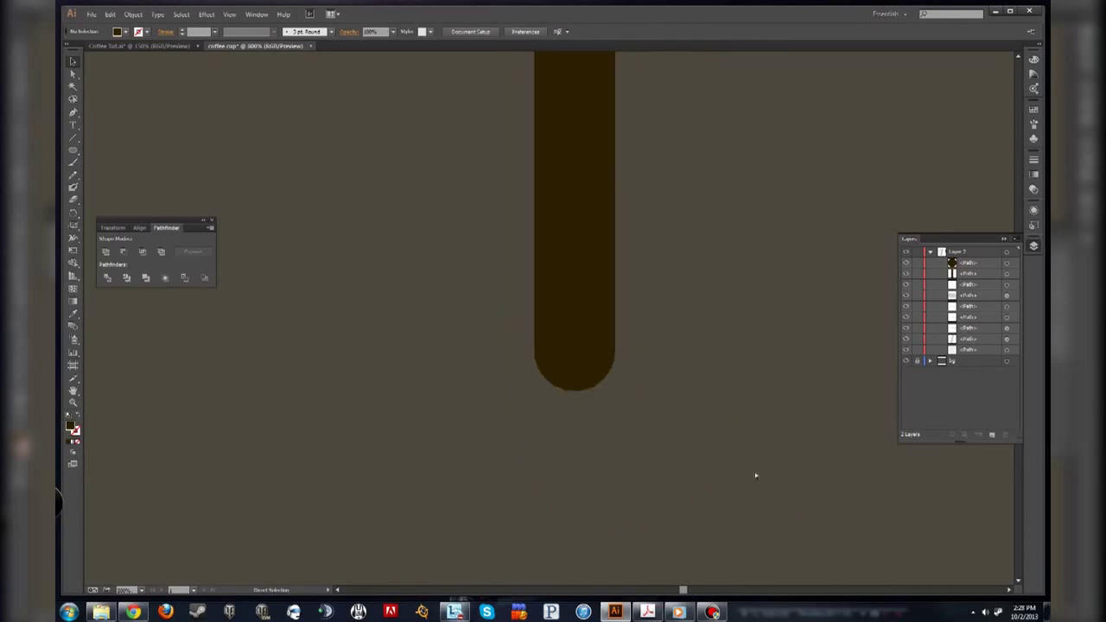
{"action": "key", "text": "ctrl+minus"}
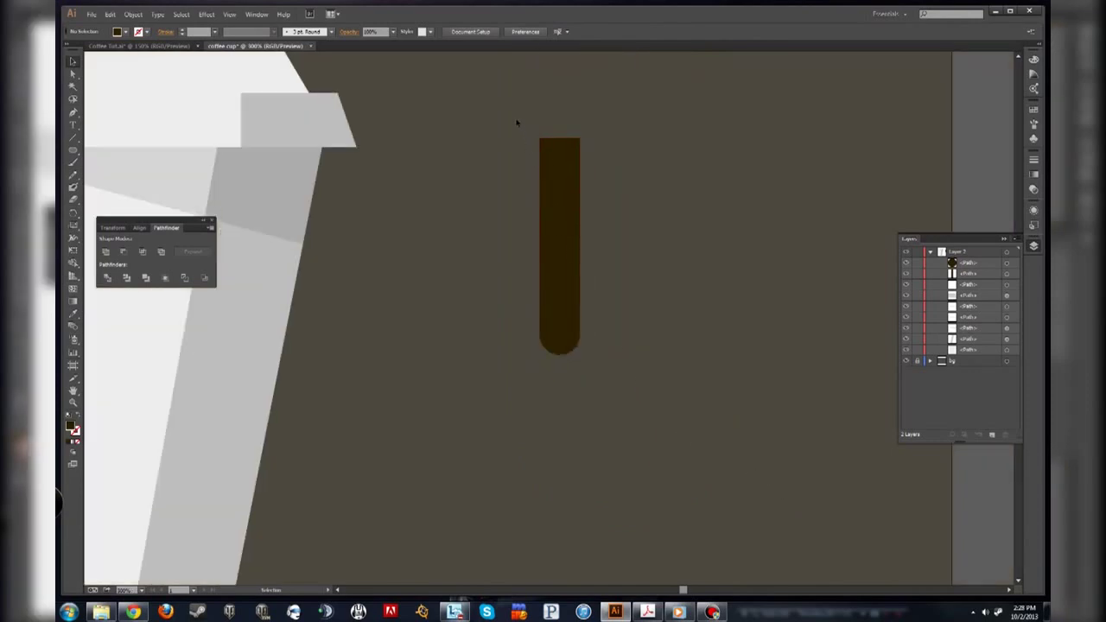
{"action": "left_click_drag", "start_coordinate": [513, 114], "coordinate": [641, 406]}
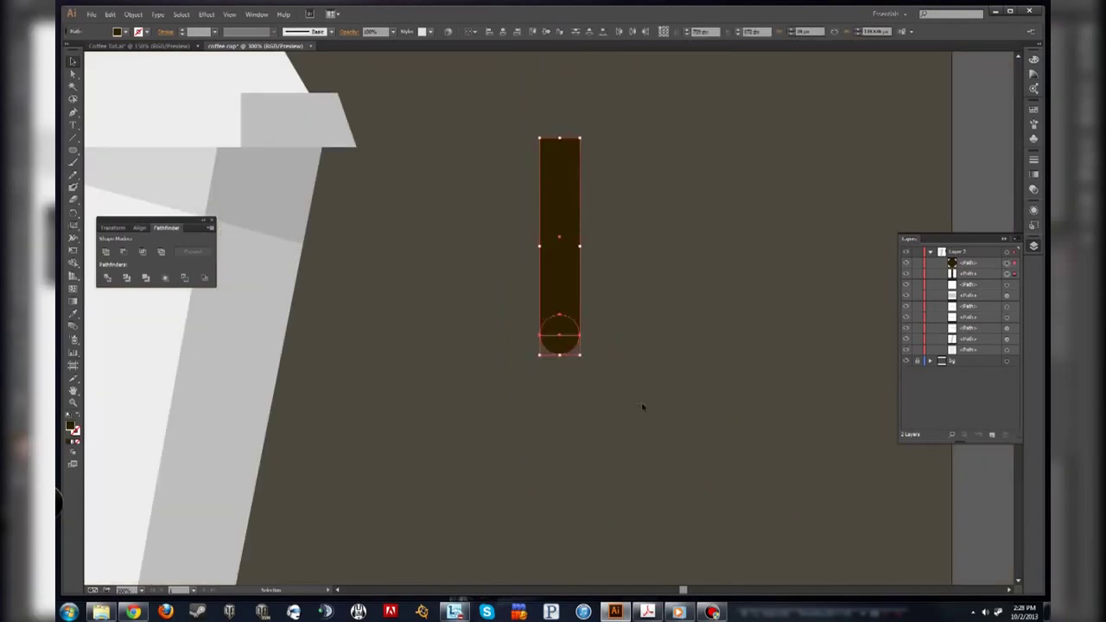
{"action": "left_click", "coordinate": [106, 252]}
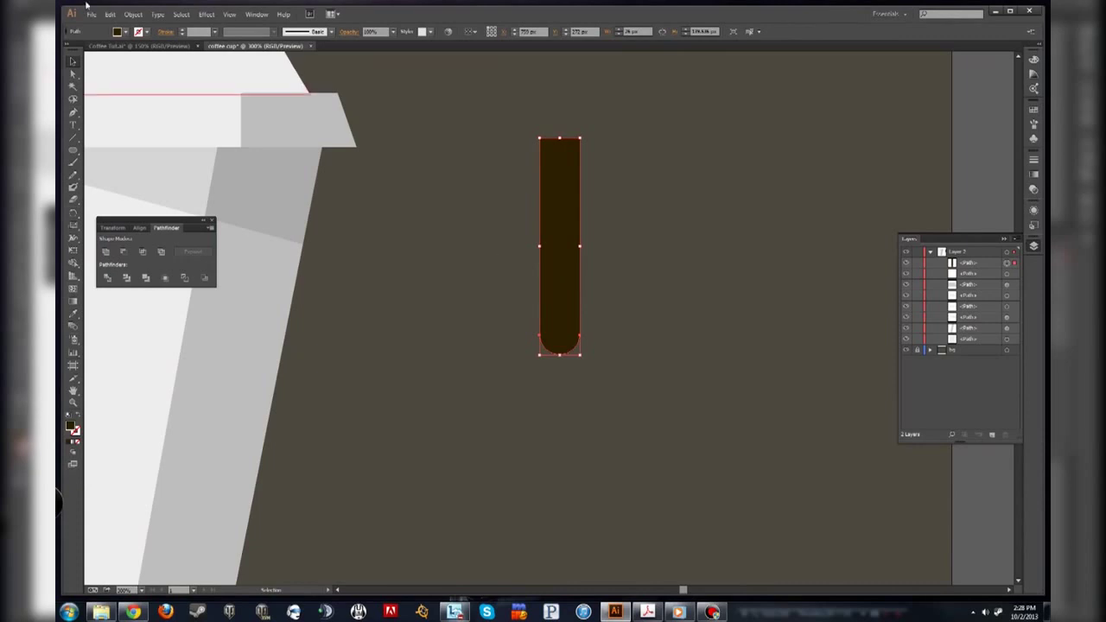
- Copy the rounded strip, paste it in front and move the copy horizontally to the right of the original
{"action": "left_click", "coordinate": [109, 13]}
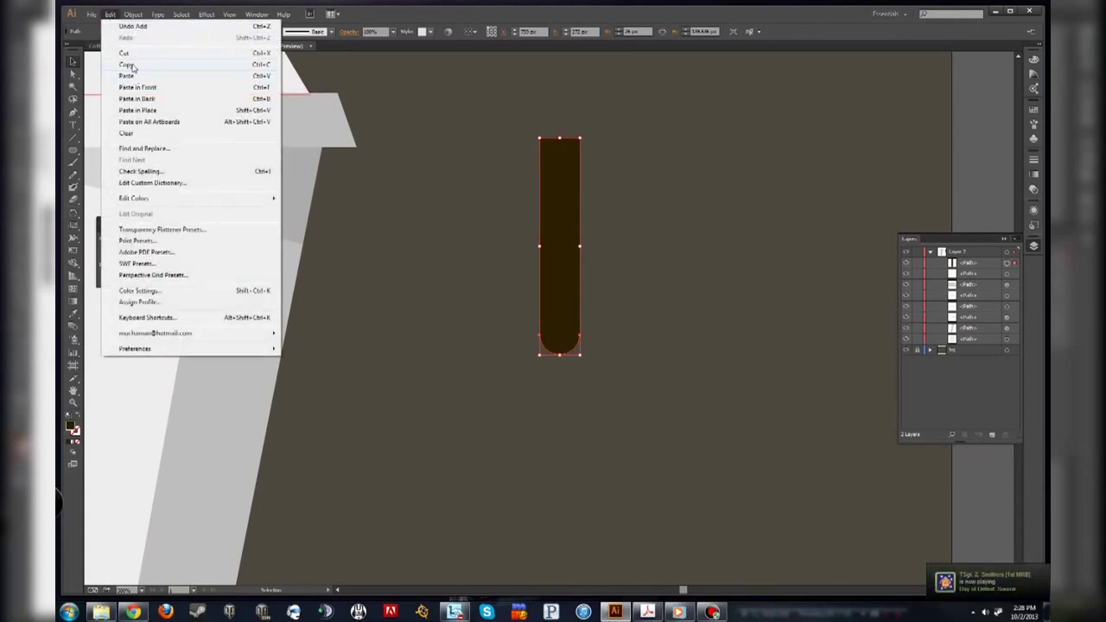
{"action": "left_click", "coordinate": [130, 64]}
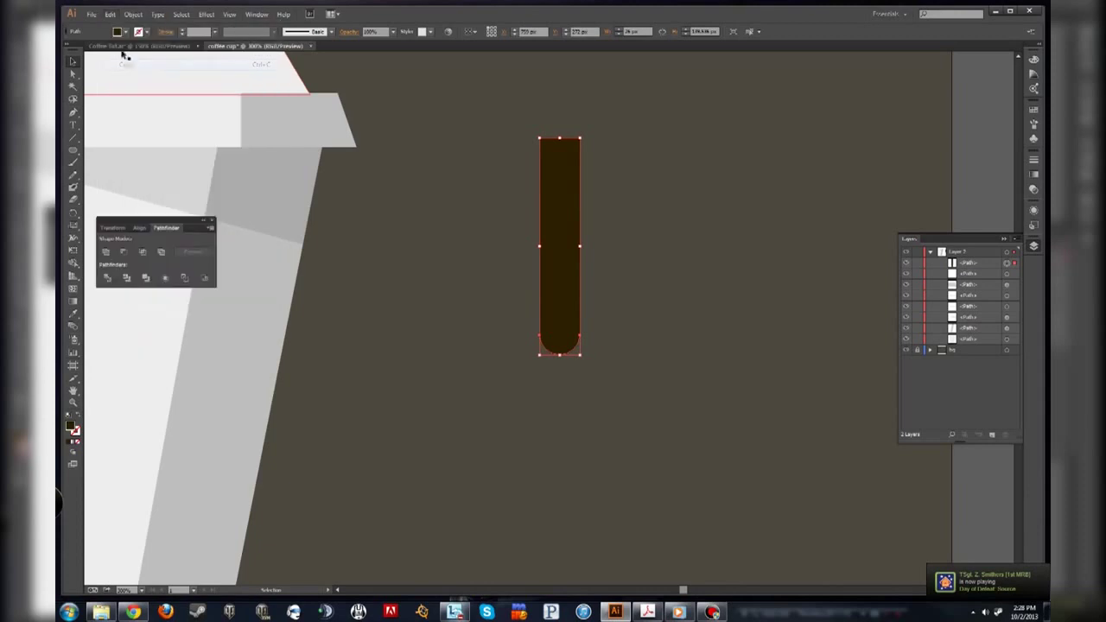
{"action": "left_click", "coordinate": [110, 14]}
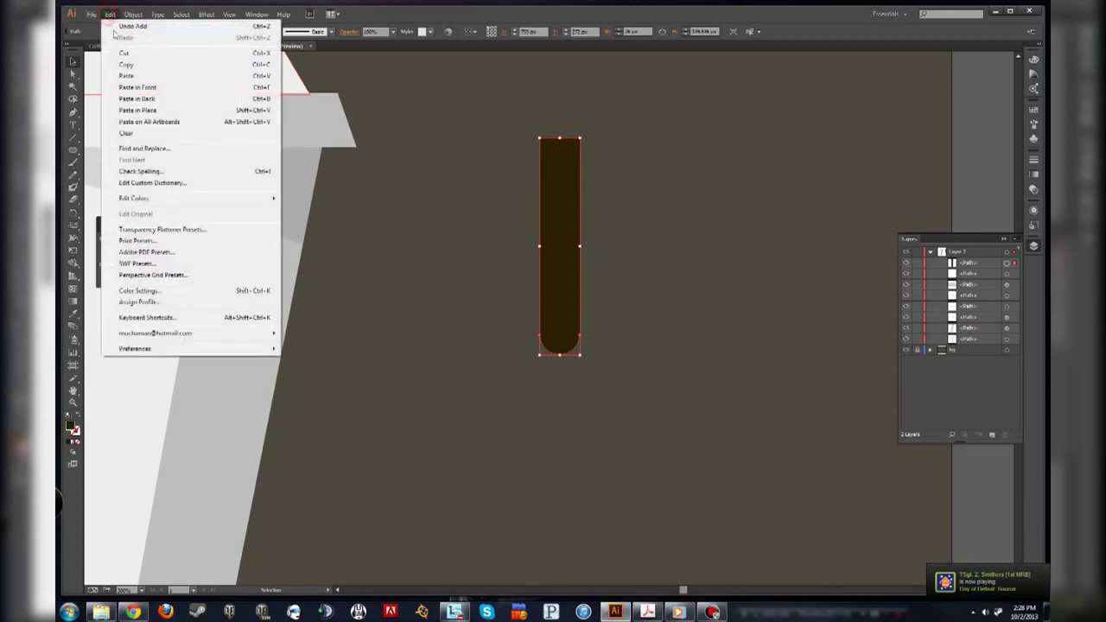
{"action": "left_click", "coordinate": [148, 90]}
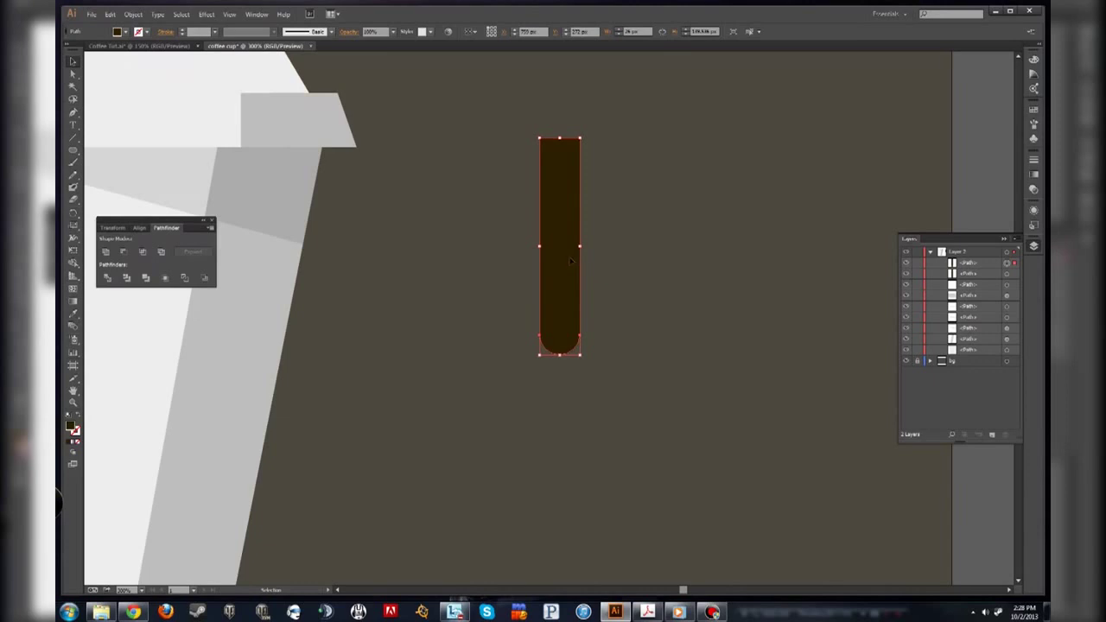
{"action": "left_click_drag", "start_coordinate": [567, 258], "coordinate": [643, 245]}
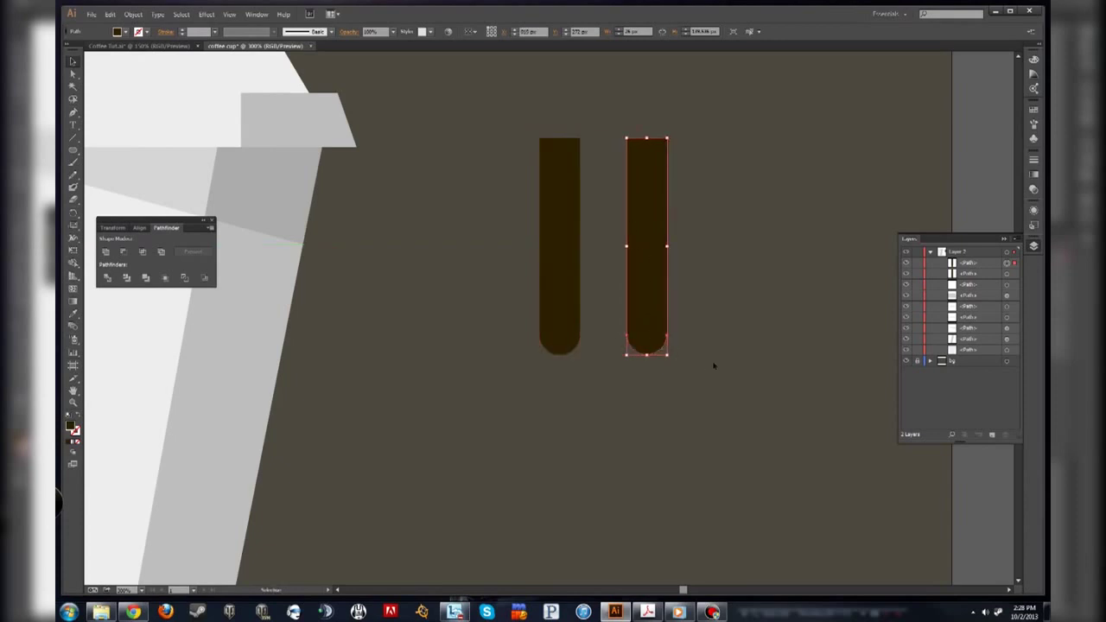
- Try to stretch the copied strip downward to about twice its length by its bounding box, and undo the stretch
{"action": "left_click_drag", "start_coordinate": [647, 355], "coordinate": [639, 566]}
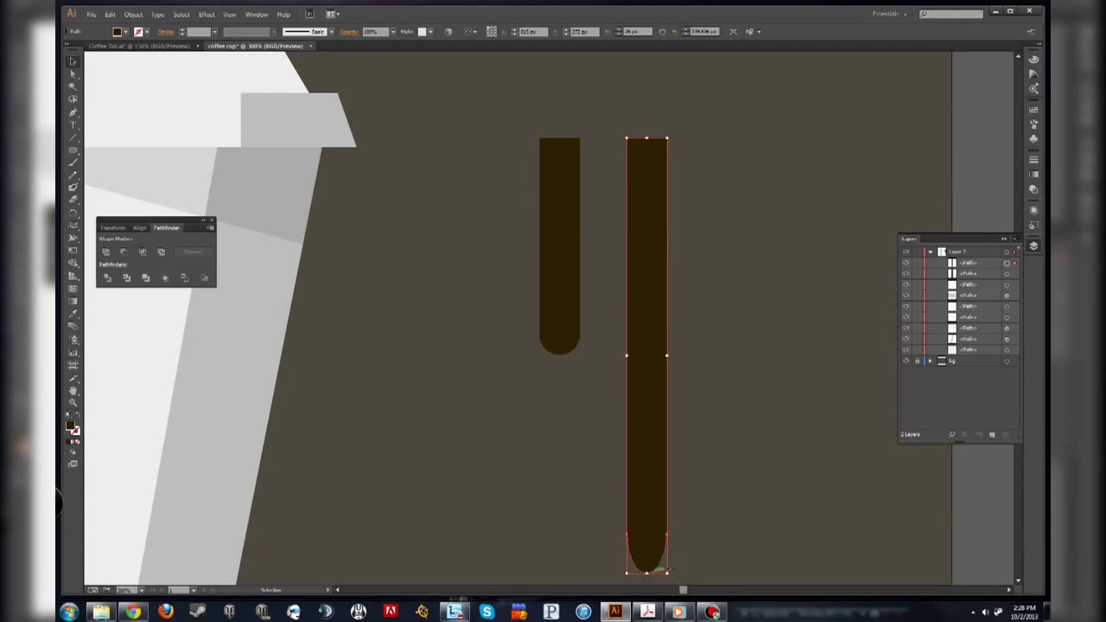
{"action": "scroll", "coordinate": [729, 546], "scroll_direction": "down", "scroll_amount": 1}
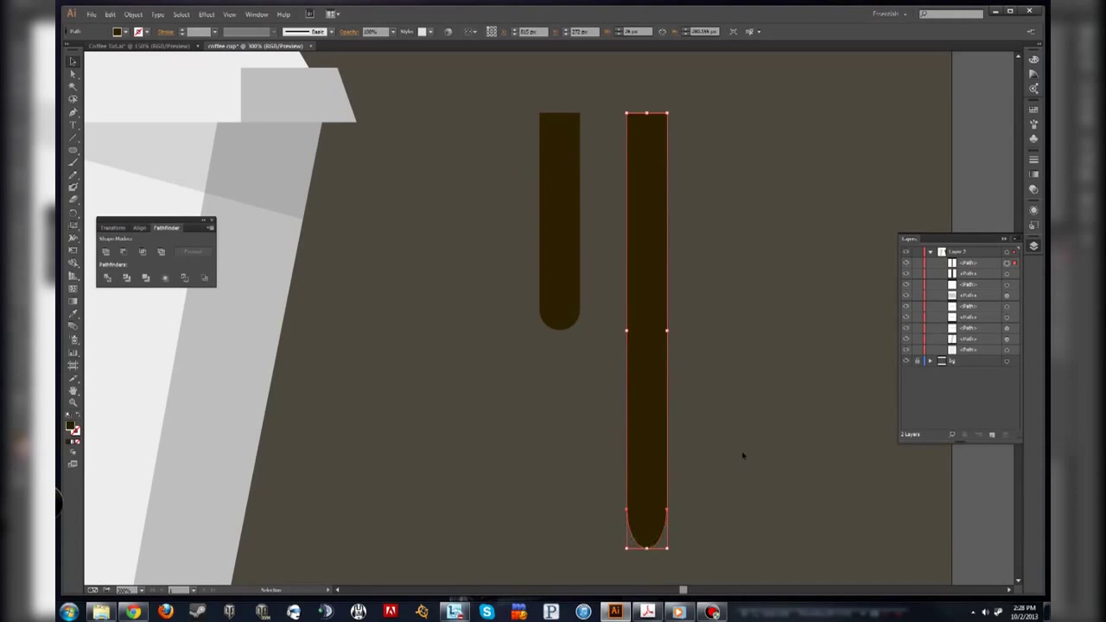
{"action": "key", "text": "ctrl+z"}
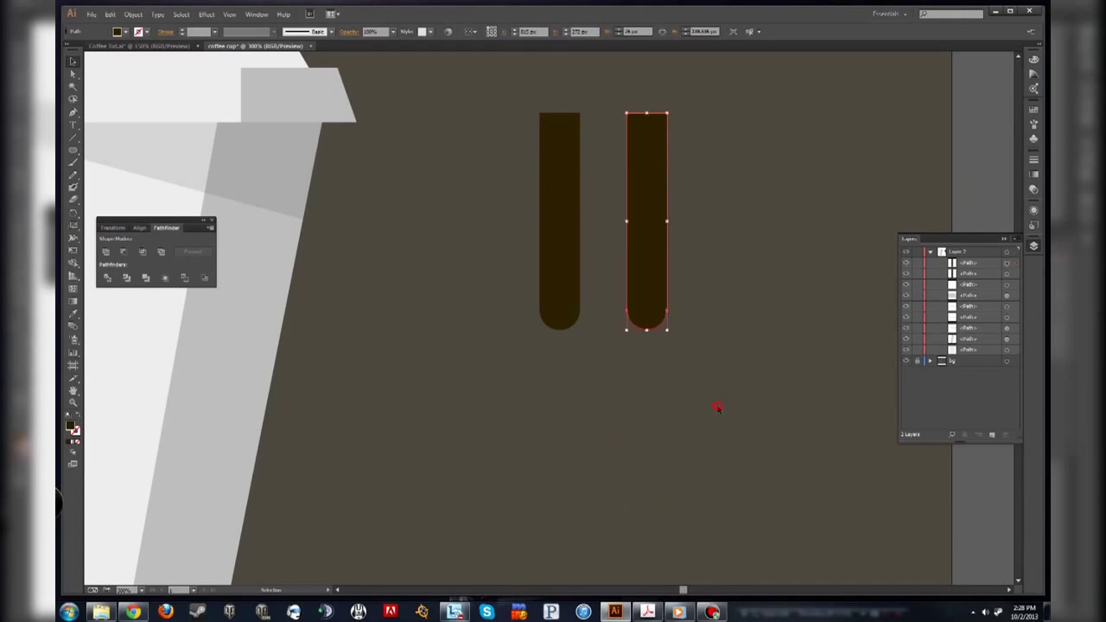
{"action": "left_click", "coordinate": [716, 408]}
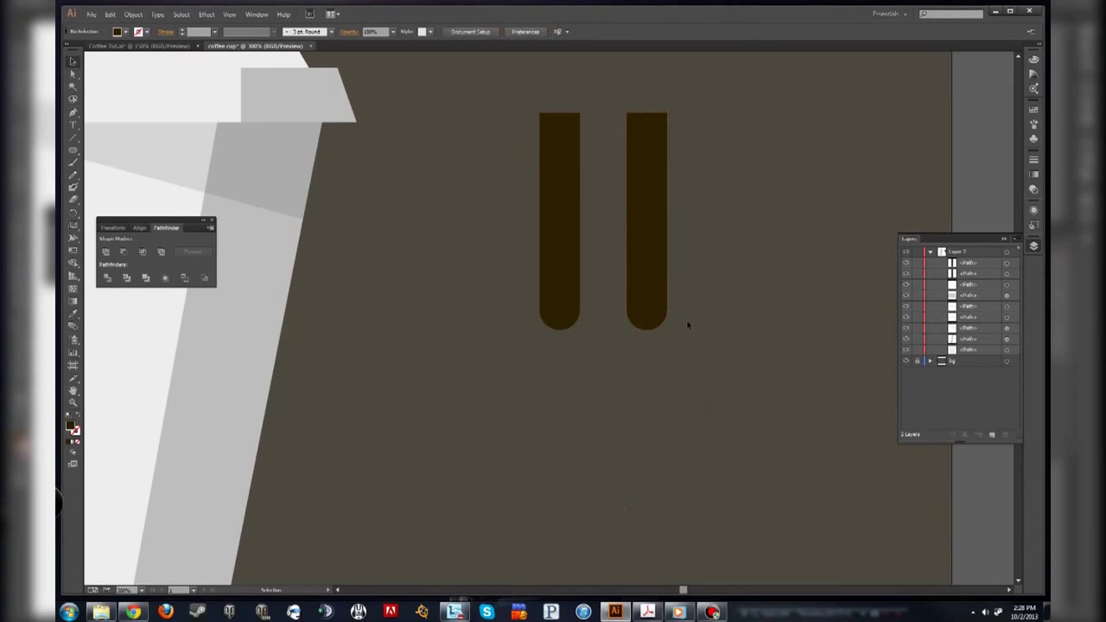
- Lengthen the copied strip by about a third by moving only the anchor points of its rounded end straight down
{"action": "key", "text": "a"}
{"action": "left_click_drag", "start_coordinate": [687, 378], "coordinate": [609, 296]}
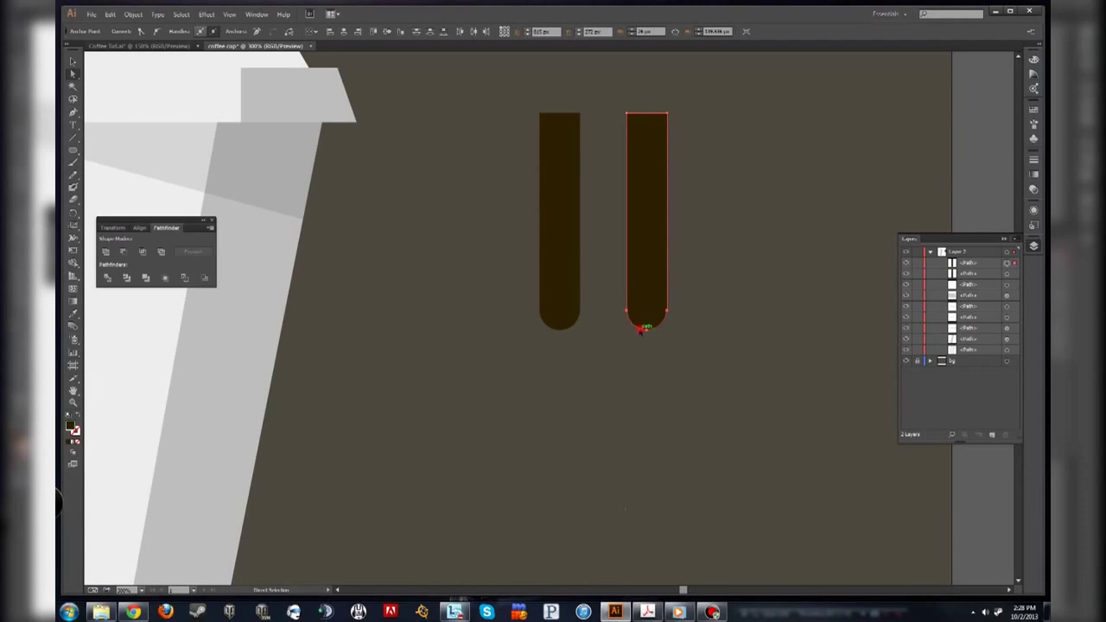
{"action": "left_click_drag", "start_coordinate": [641, 329], "coordinate": [641, 401]}
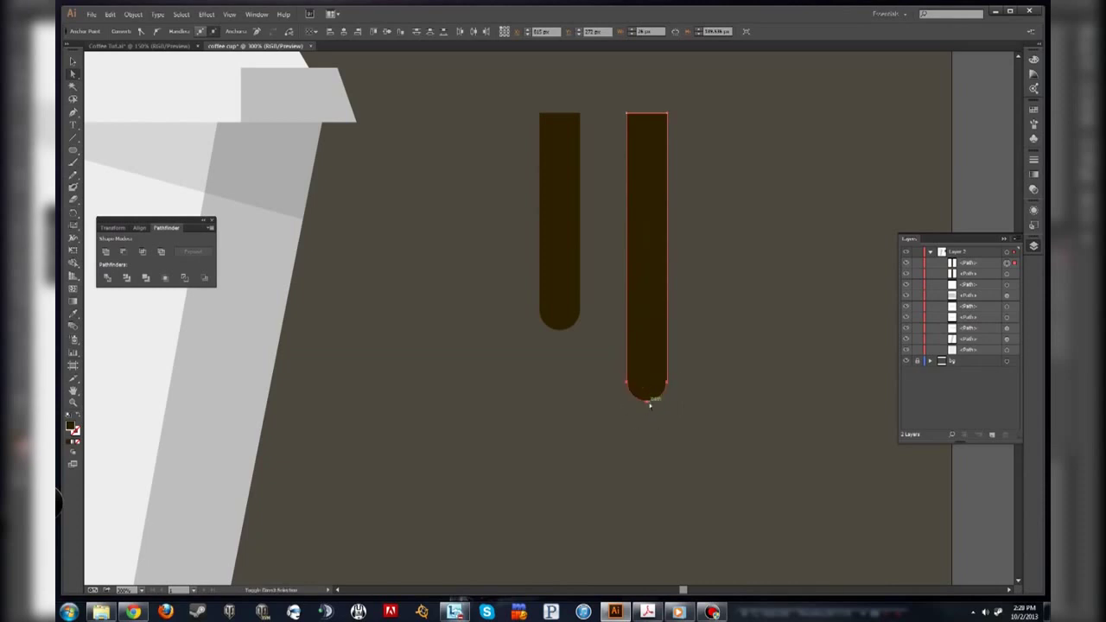
{"action": "key", "text": "v"}
{"action": "left_click", "coordinate": [696, 343]}
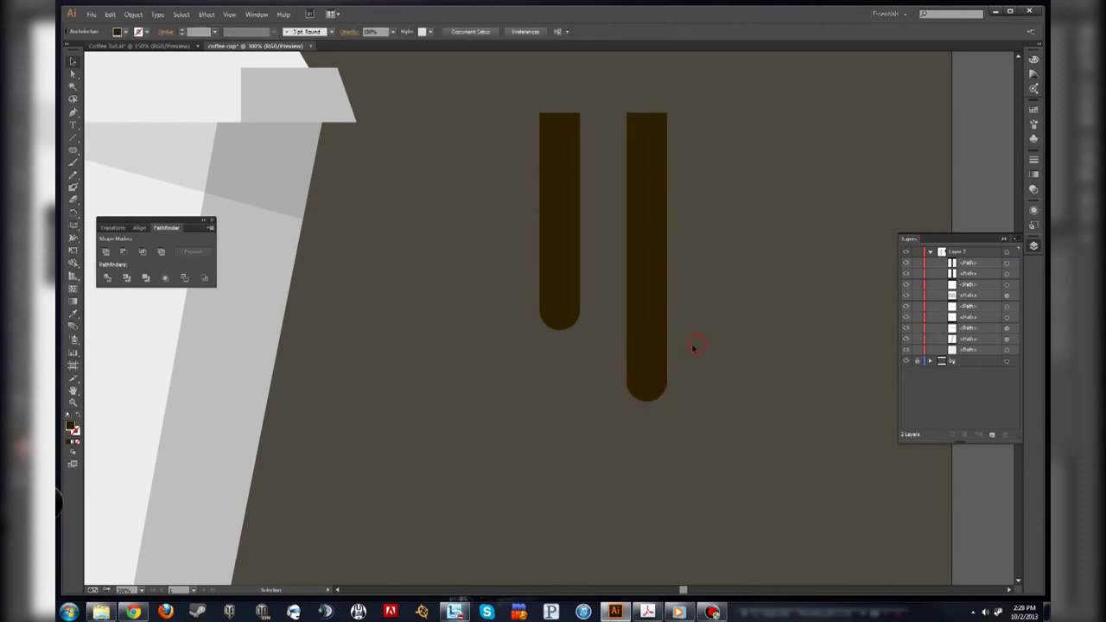
- Move the longer rounded strip onto the left part of the cup, overlapping the lid and the upper body
{"action": "left_click_drag", "start_coordinate": [650, 317], "coordinate": [333, 338]}
{"action": "key", "text": "space"}
{"action": "left_click_drag", "start_coordinate": [444, 328], "coordinate": [851, 355]}
{"action": "left_click_drag", "start_coordinate": [736, 307], "coordinate": [418, 237]}
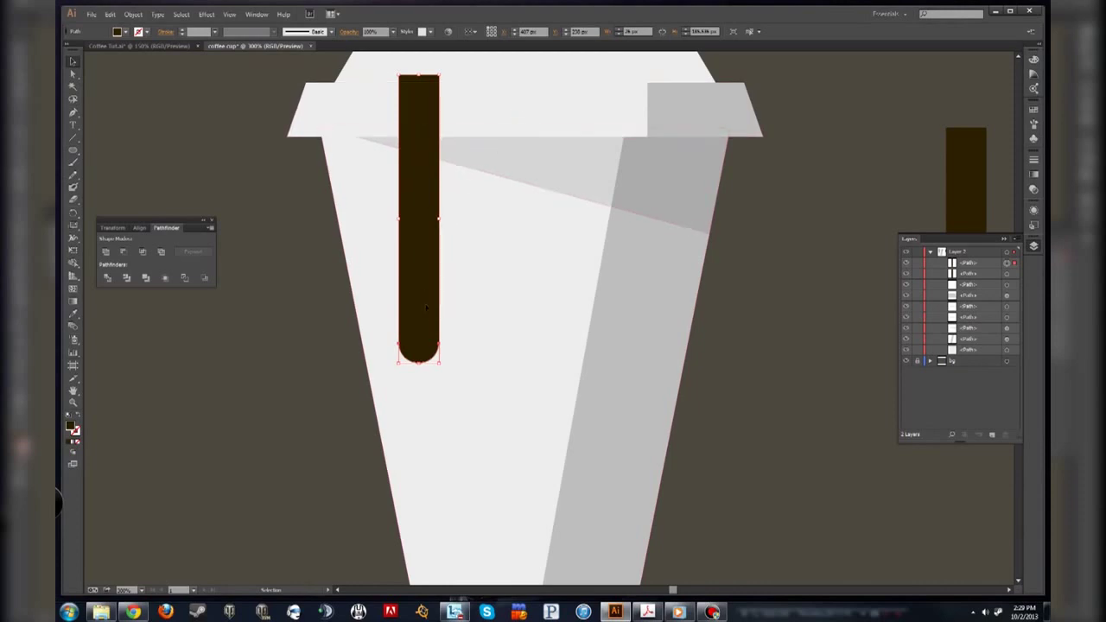
- Lower the longer strip slightly and move the shorter strip onto the cup just right of it, overlapping the lid
{"action": "left_click_drag", "start_coordinate": [432, 326], "coordinate": [435, 335]}
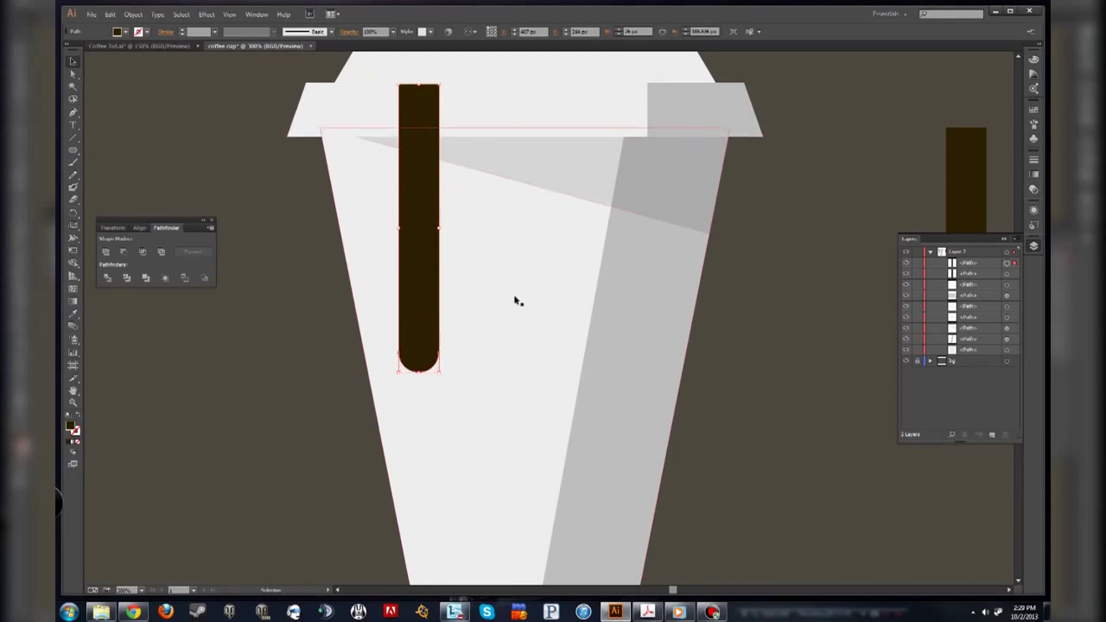
{"action": "left_click_drag", "start_coordinate": [962, 177], "coordinate": [496, 151]}
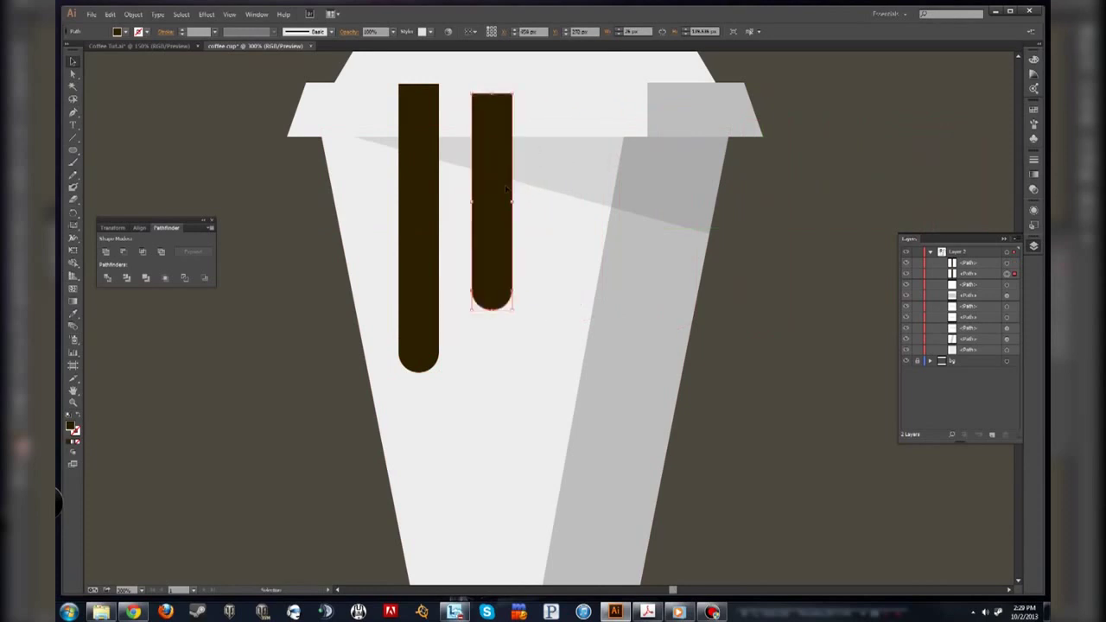
{"action": "left_click", "coordinate": [850, 243]}
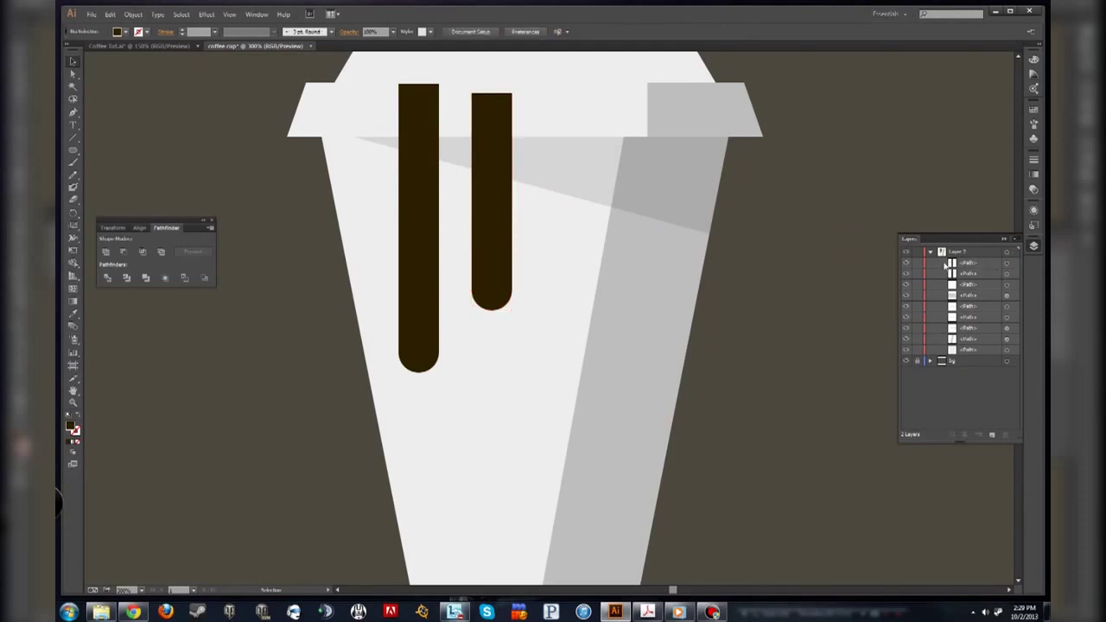
- Reorder both strip paths to sit directly above the cup body path, beneath the lid and shadow shapes
{"action": "left_click", "coordinate": [988, 262]}
{"action": "left_click", "coordinate": [990, 274], "text": "shift"}
{"action": "left_click", "coordinate": [985, 274], "text": "shift"}
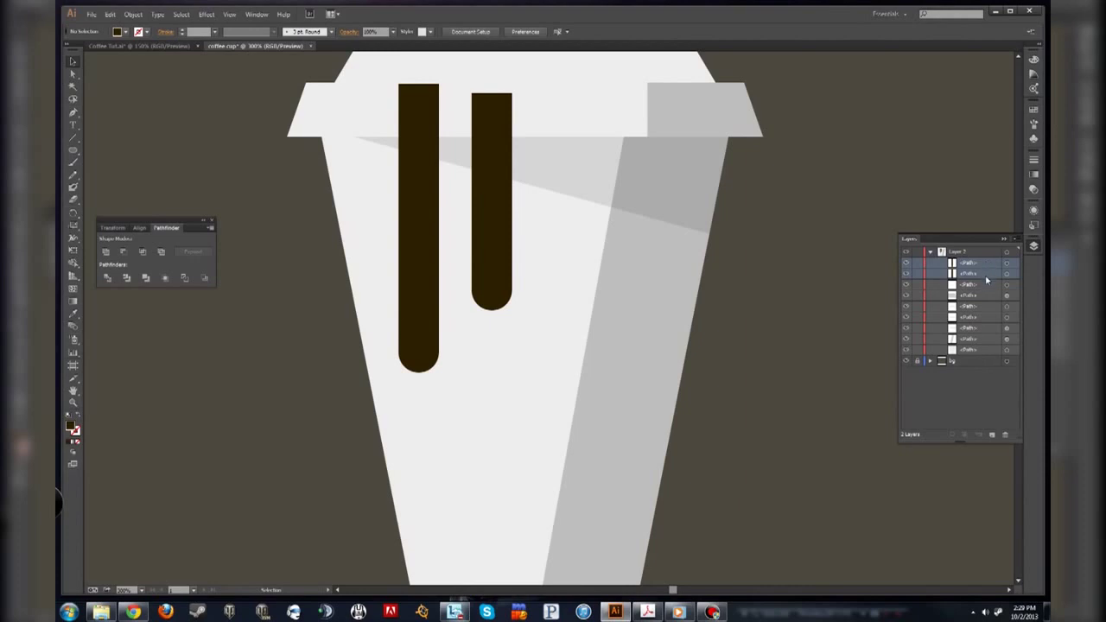
{"action": "left_click_drag", "start_coordinate": [985, 275], "coordinate": [983, 348]}
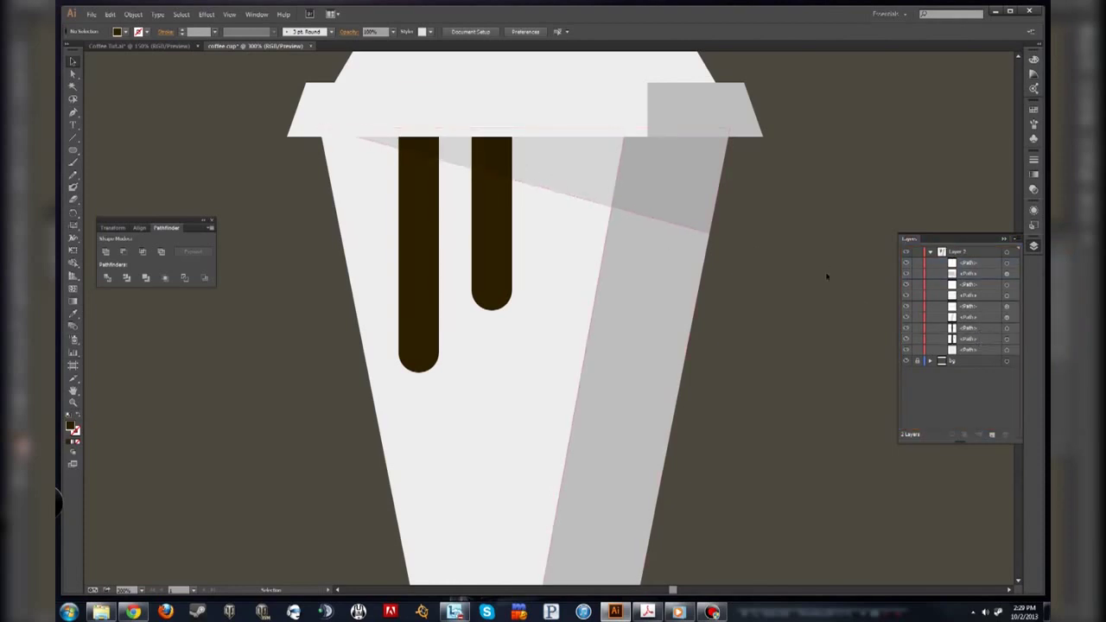
- Fit the whole cup in view, compare it with the finished cup in the Coffee Tut document, and return to the coffee cup document
{"action": "key", "text": "ctrl+0"}
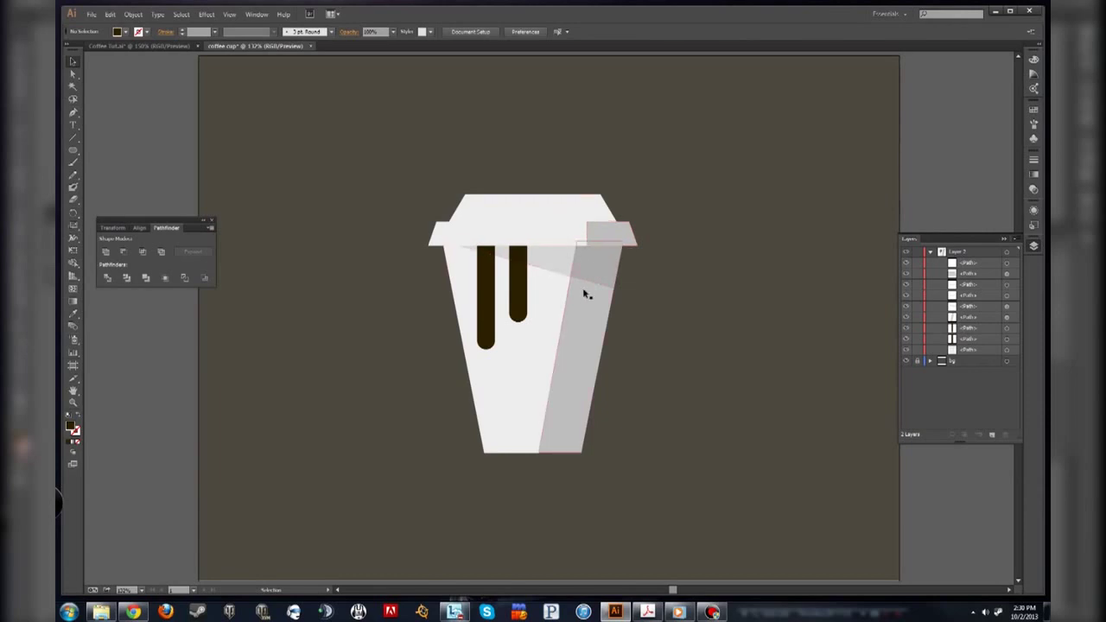
{"action": "left_click", "coordinate": [599, 236]}
{"action": "left_click", "coordinate": [121, 46]}
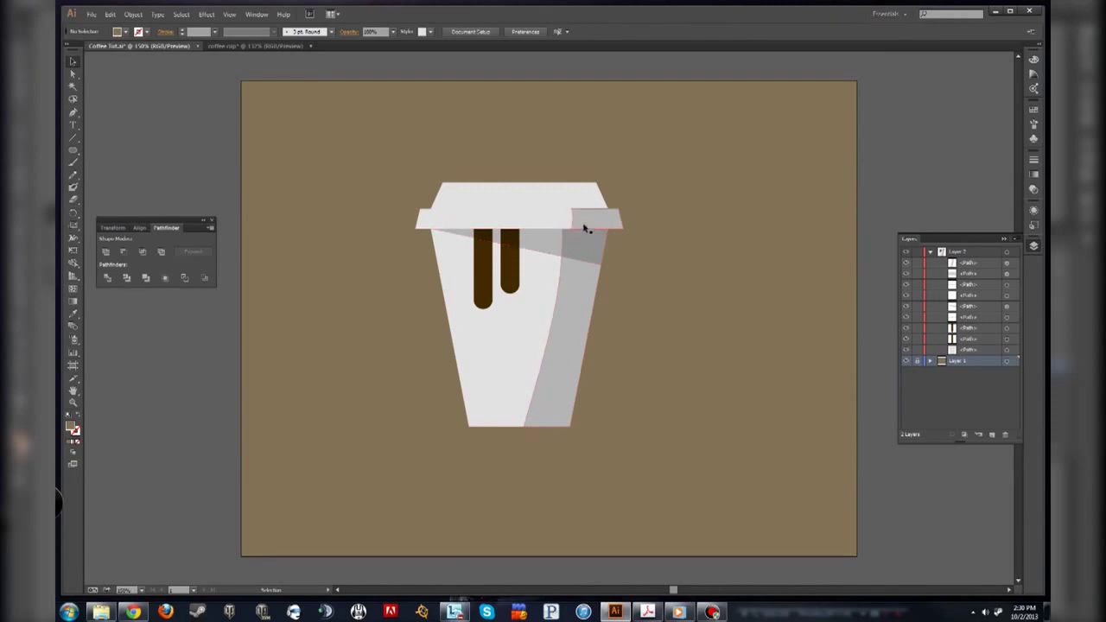
{"action": "left_click", "coordinate": [244, 47]}
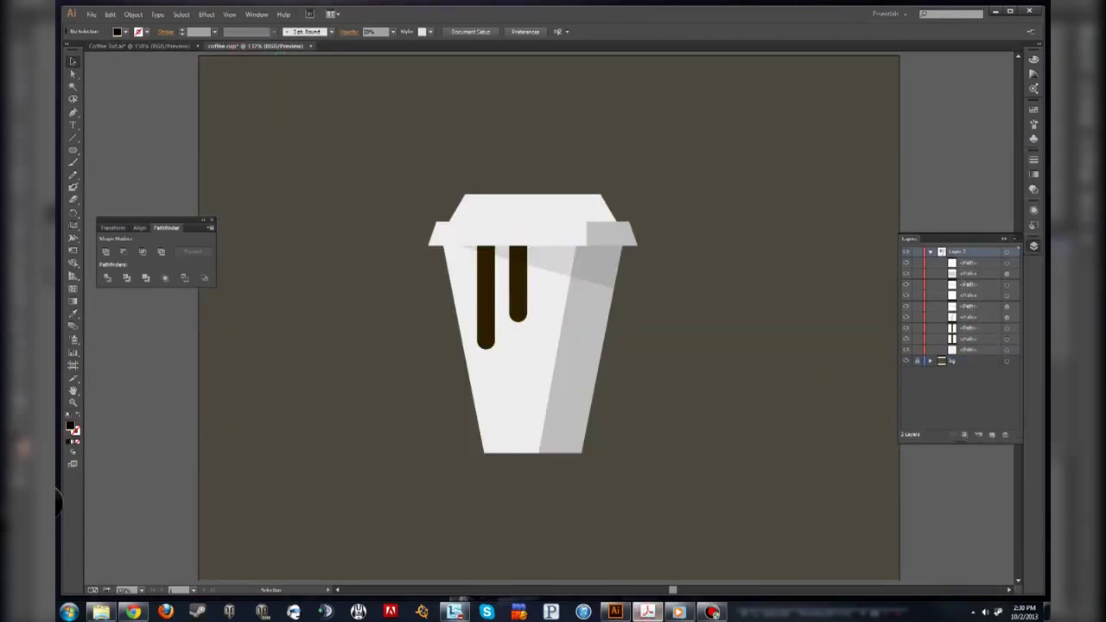
- Switch to Adobe Acrobat Pro, examine the illustrations and graphic elements pages of the UH Brand Style Guide, and return to the cup drawing
{"action": "left_click", "coordinate": [647, 612]}
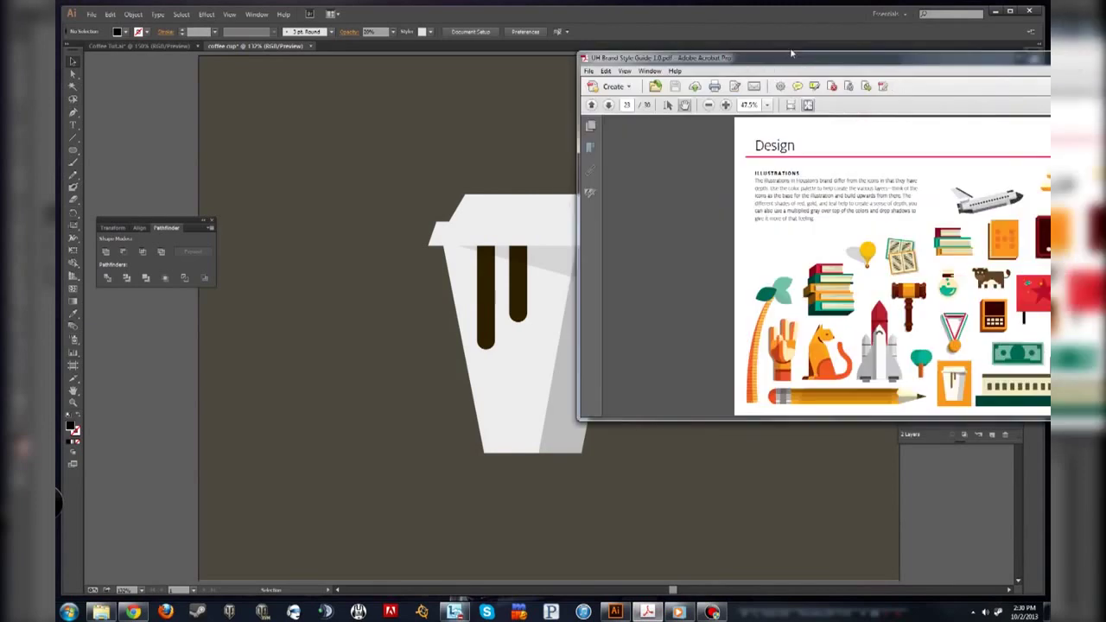
{"action": "double_click", "coordinate": [790, 48]}
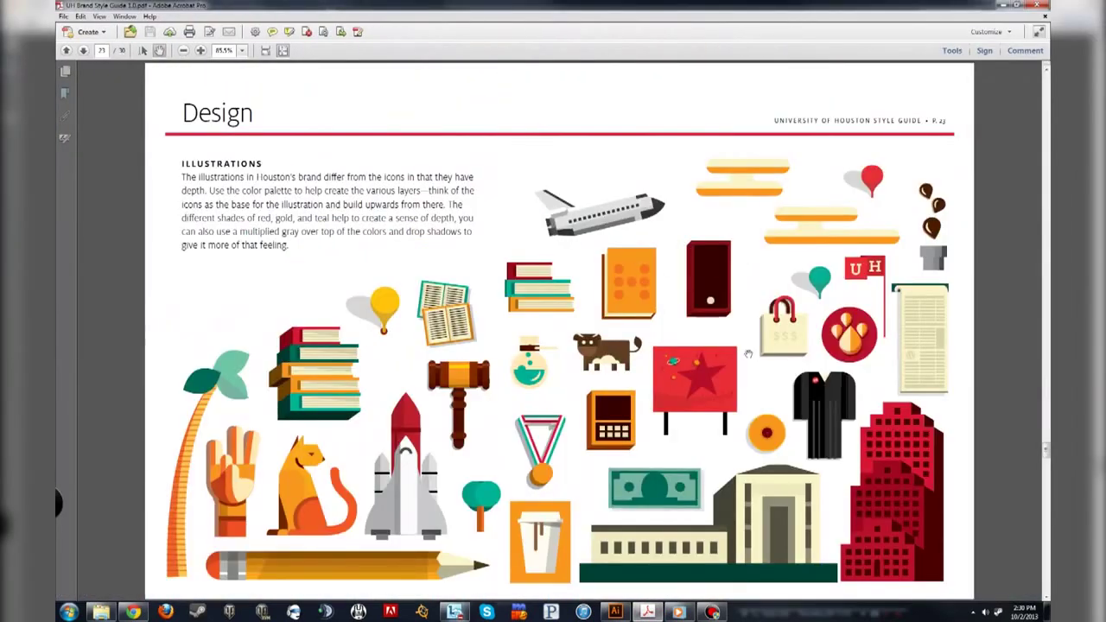
{"action": "scroll", "coordinate": [875, 393], "scroll_direction": "down", "scroll_amount": 1}
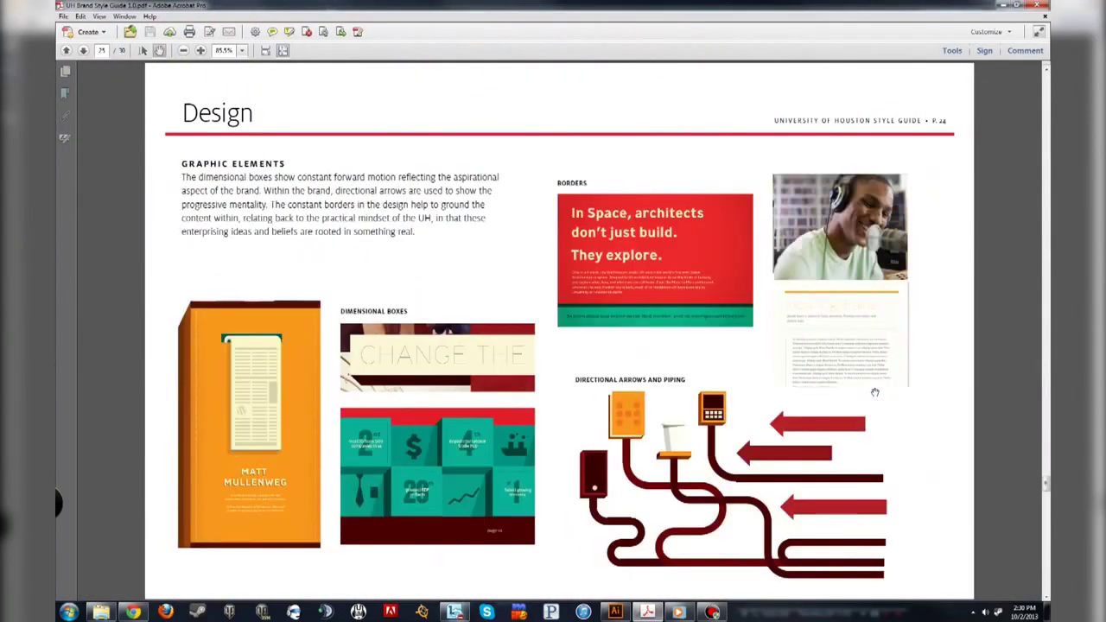
{"action": "scroll", "coordinate": [875, 394], "scroll_direction": "up", "scroll_amount": 1}
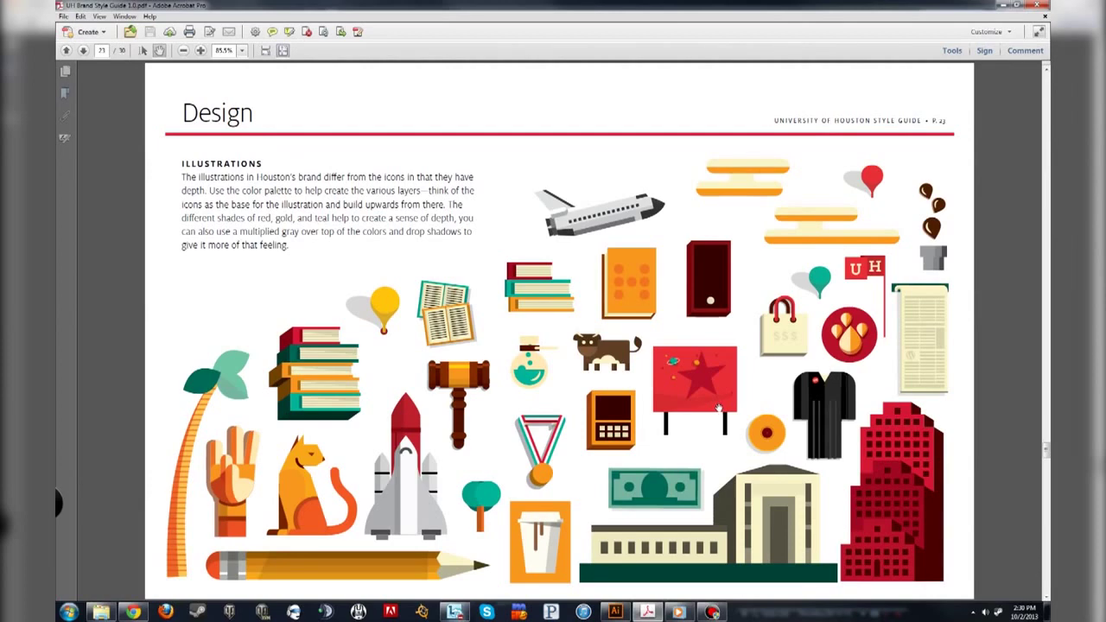
{"action": "left_click", "coordinate": [1004, 6]}
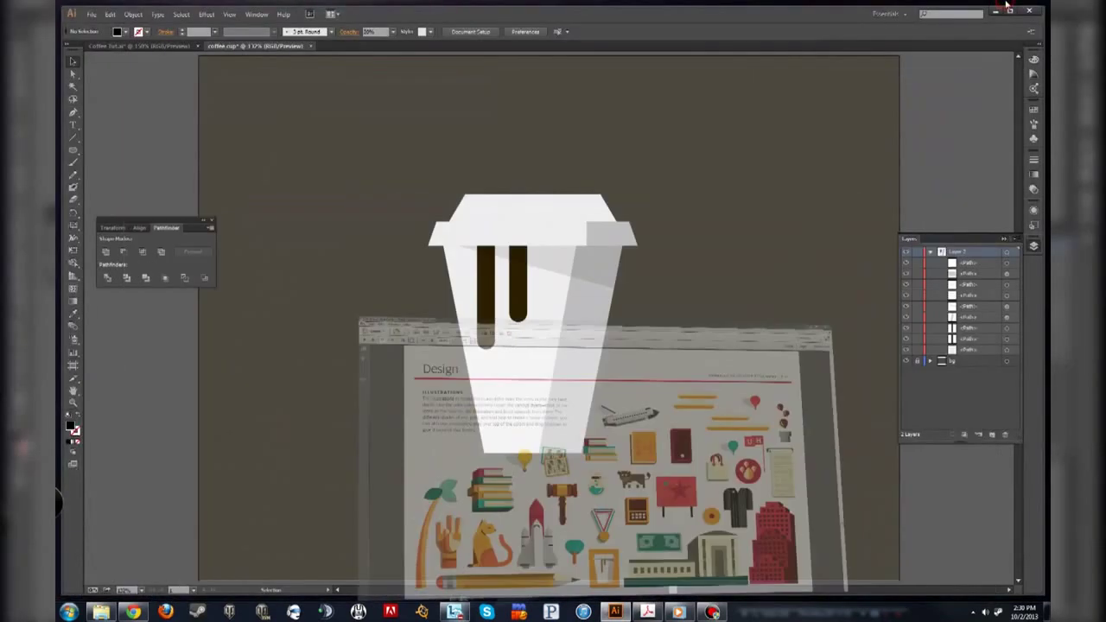